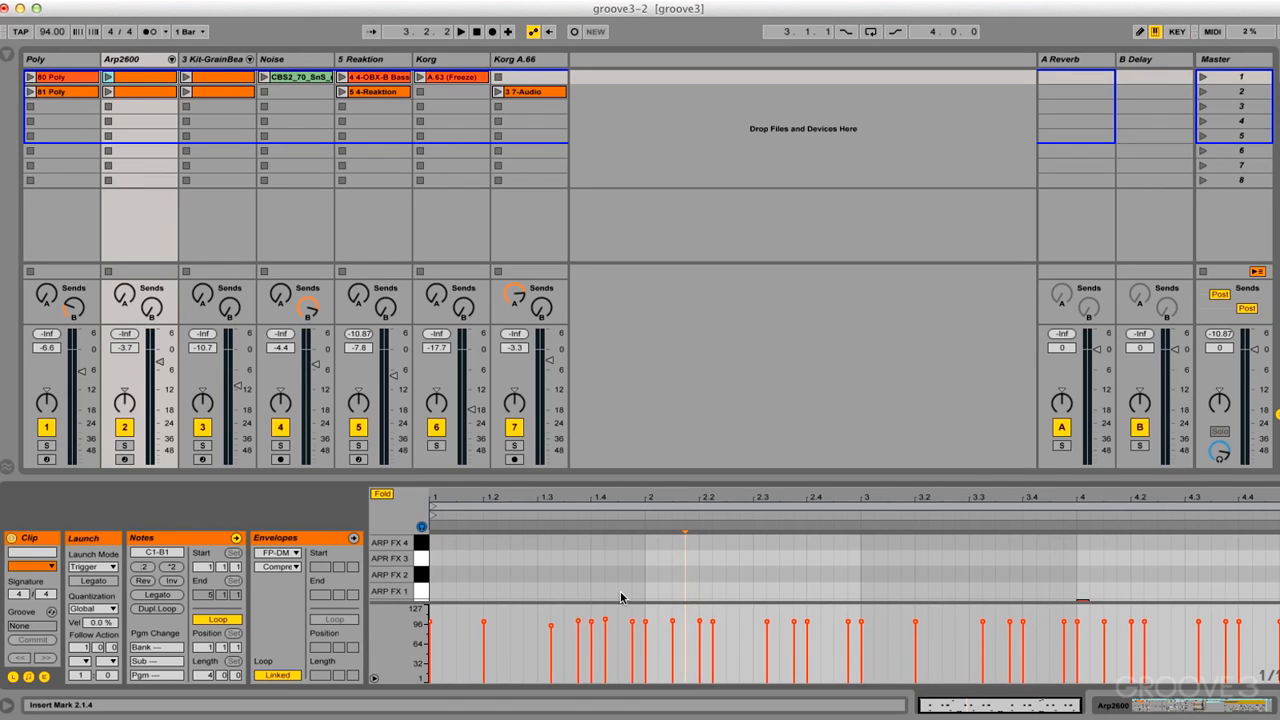
- Enlarge the clip's note editor and hide the Launch and Envelopes boxes of the clip view
left_click_drag(654, 481, 648, 272)
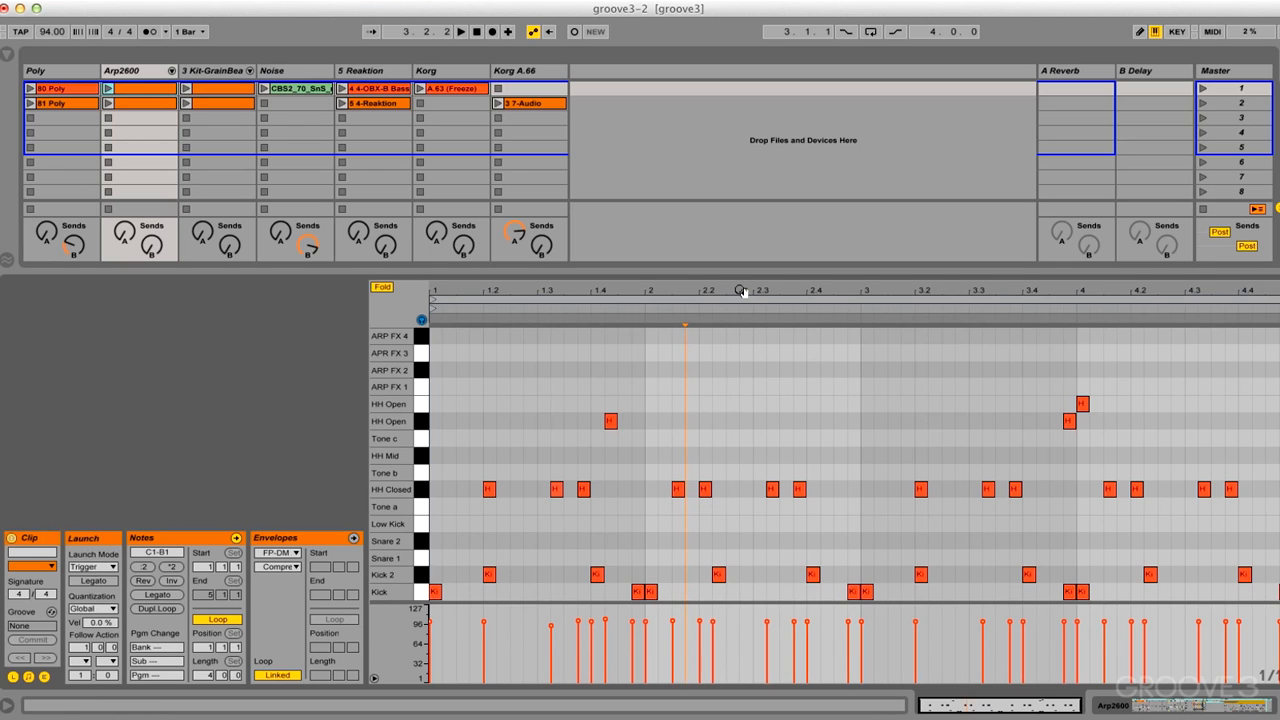
mouse_move(740, 291)
left_mouse_down()
mouse_move(740, 390)
mouse_move(740, 290)
left_mouse_up()
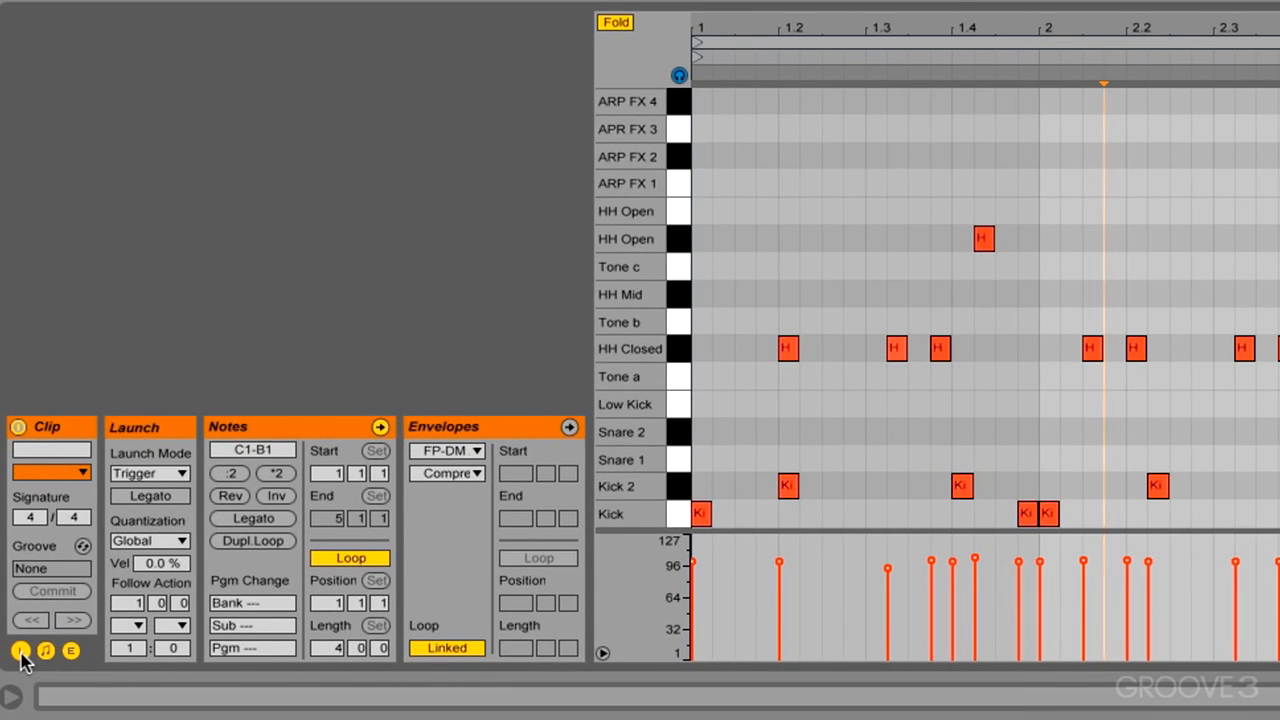
left_click(21, 652)
left_click(71, 651)
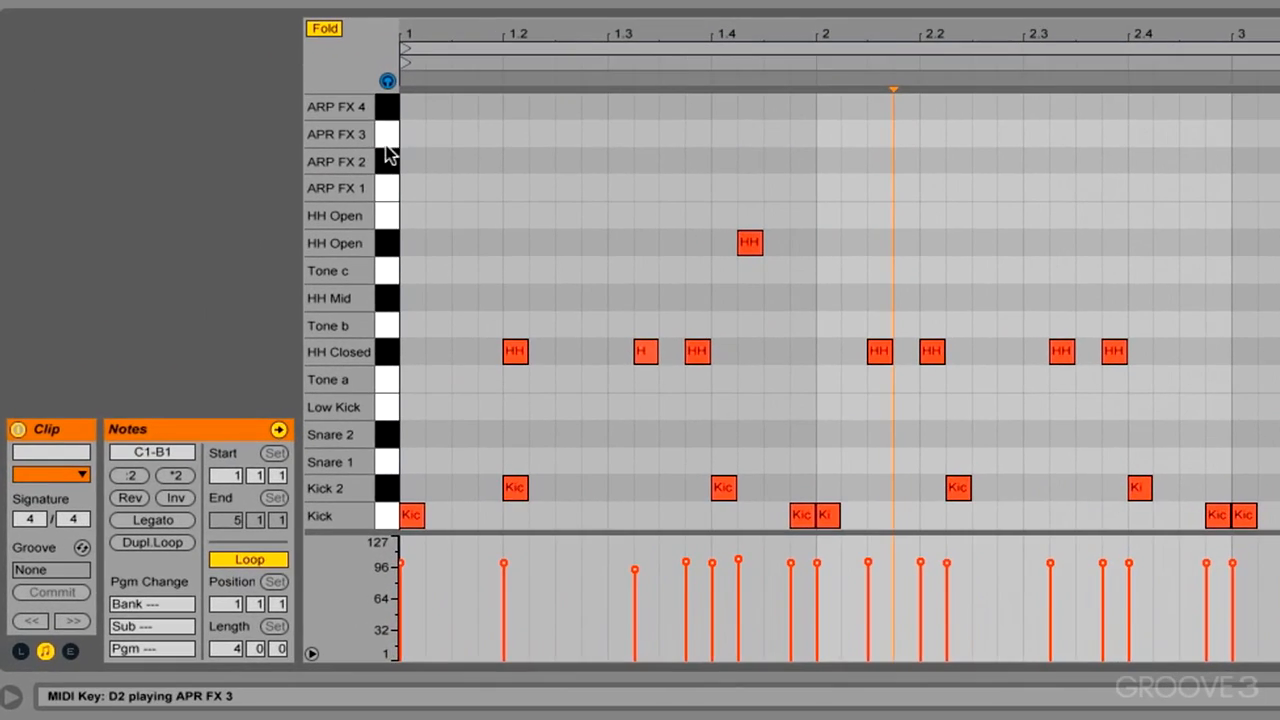
- Audition the HH Open, Tone c and Tone b keys and the hi-hat notes at 1.4.2 and 1.3.4
left_click(384, 245)
left_click(387, 278)
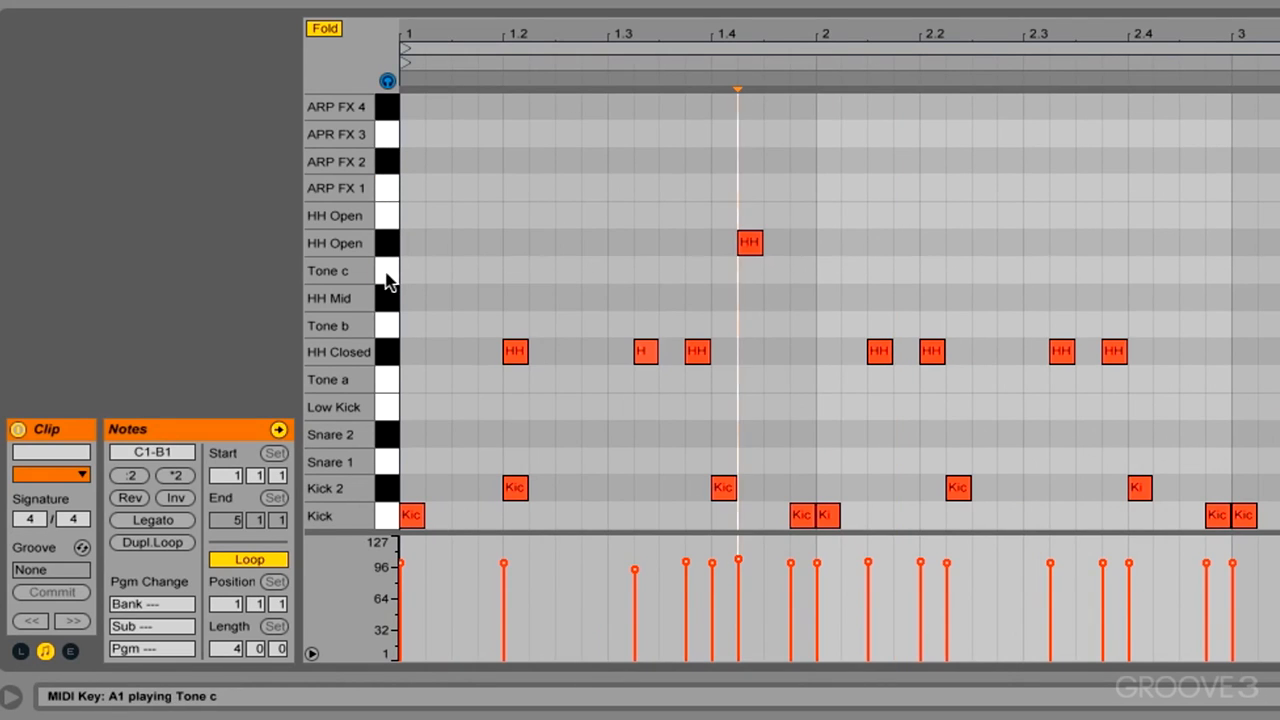
left_click(389, 322)
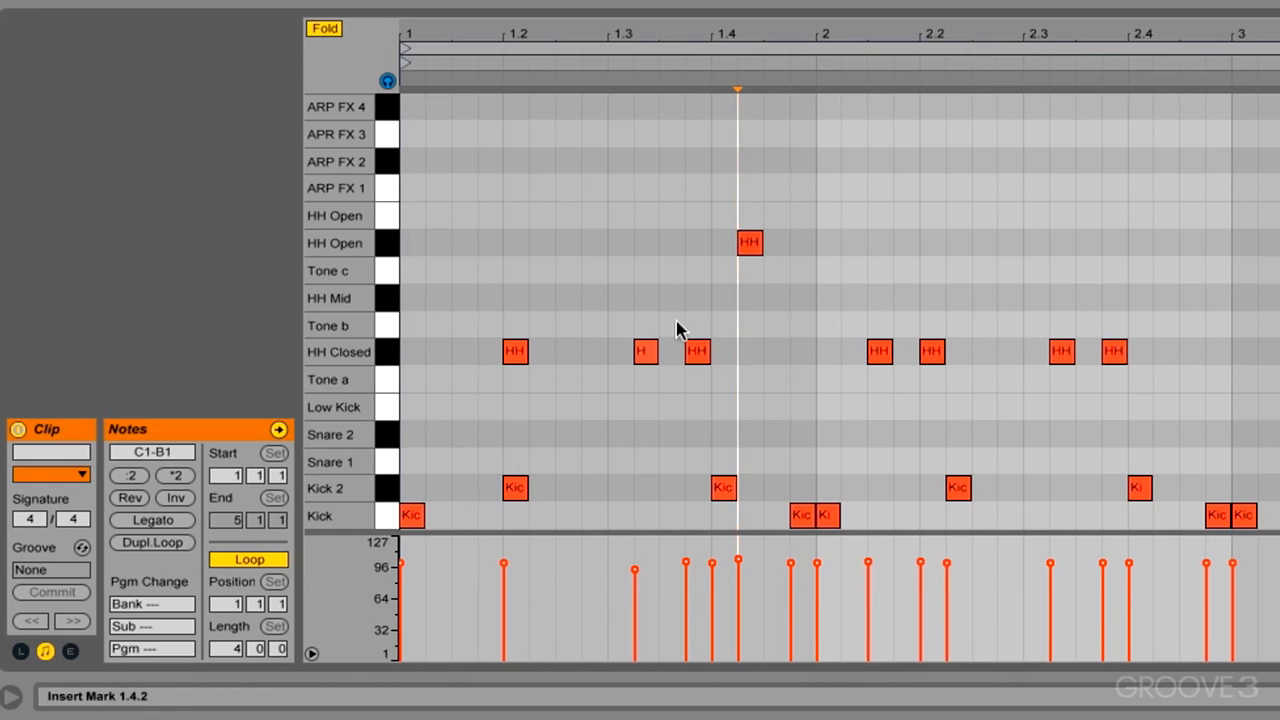
left_click(750, 244)
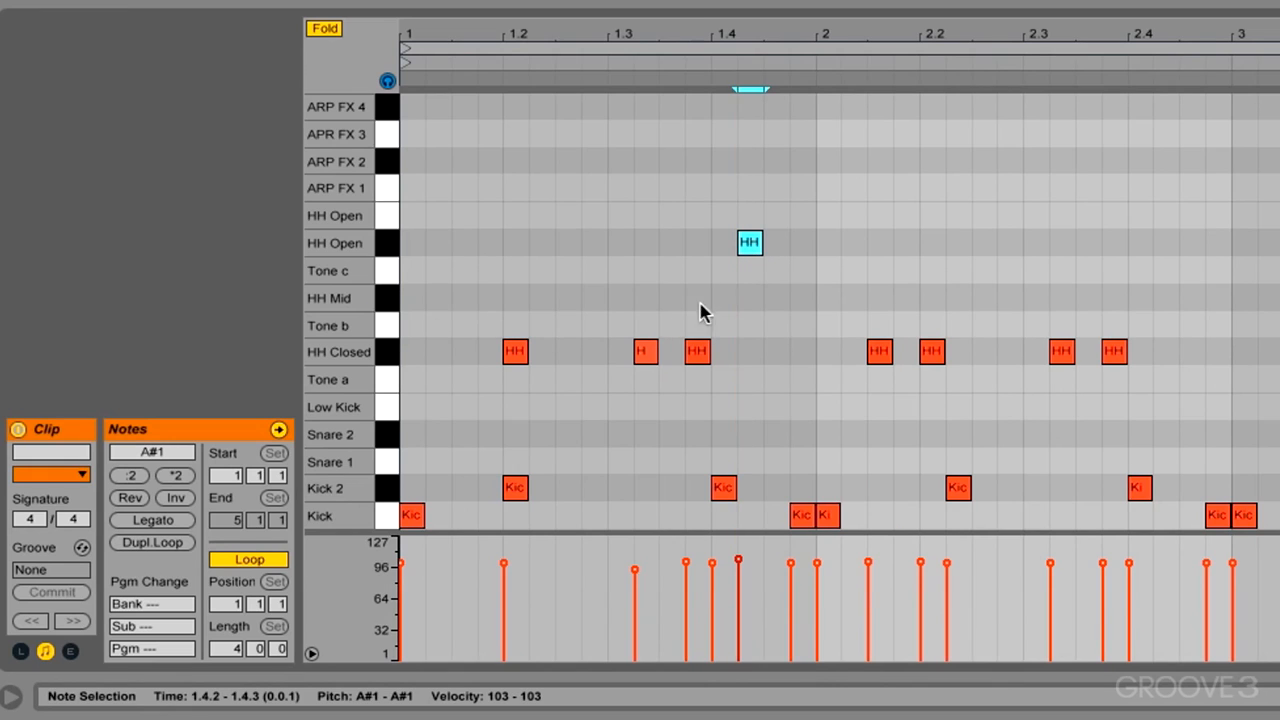
left_click(699, 362)
mouse_move(699, 362)
left_mouse_down()
mouse_move(711, 291)
mouse_move(706, 351)
left_mouse_up()
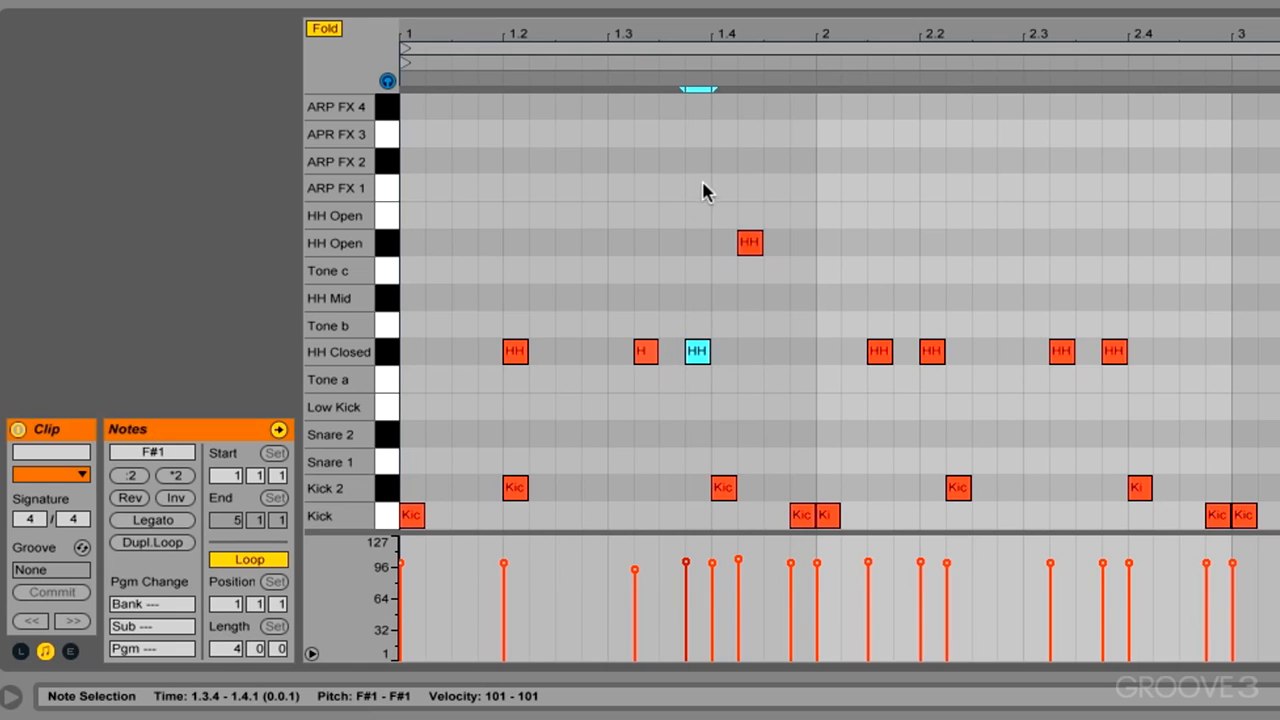
- Lower the velocity of the open hi-hat note at 1.4.2 to 100
mouse_move(759, 244)
left_mouse_down()
mouse_move(1208, 254)
mouse_move(449, 243)
mouse_move(740, 245)
left_mouse_up()
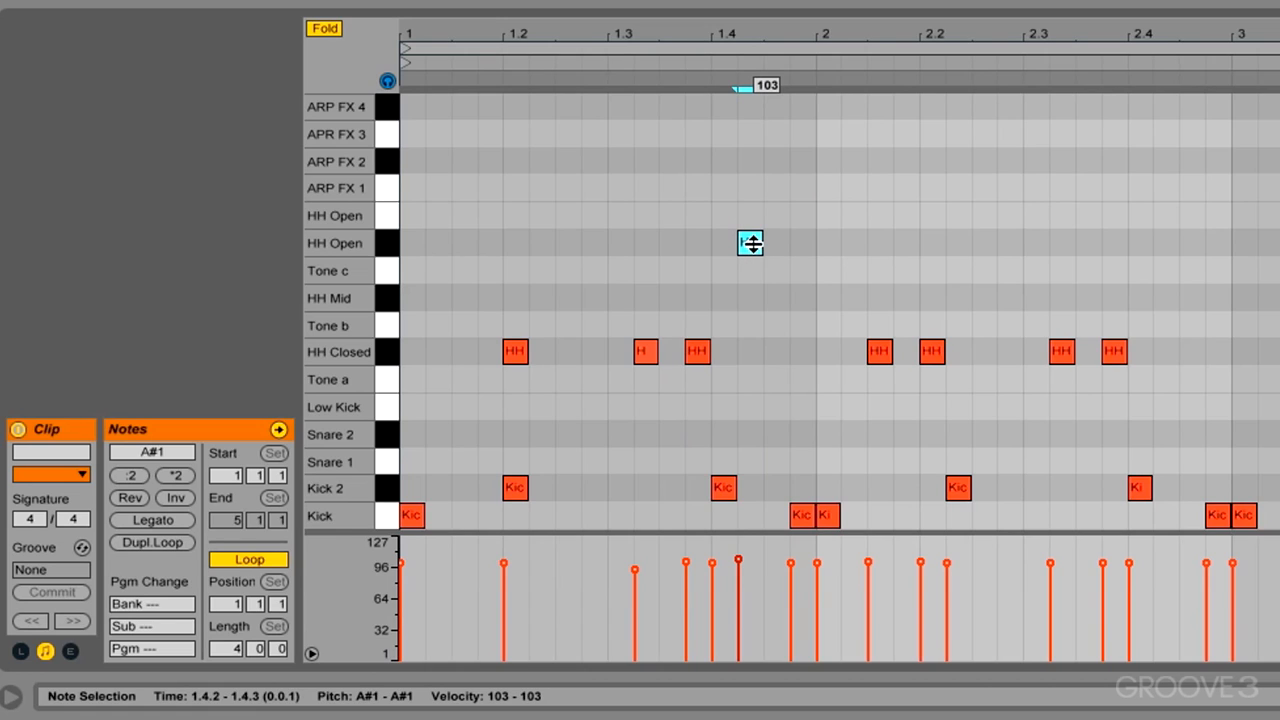
mouse_move(750, 243)
left_mouse_down()
mouse_move(750, 219)
mouse_move(750, 328)
mouse_move(752, 243)
left_mouse_up()
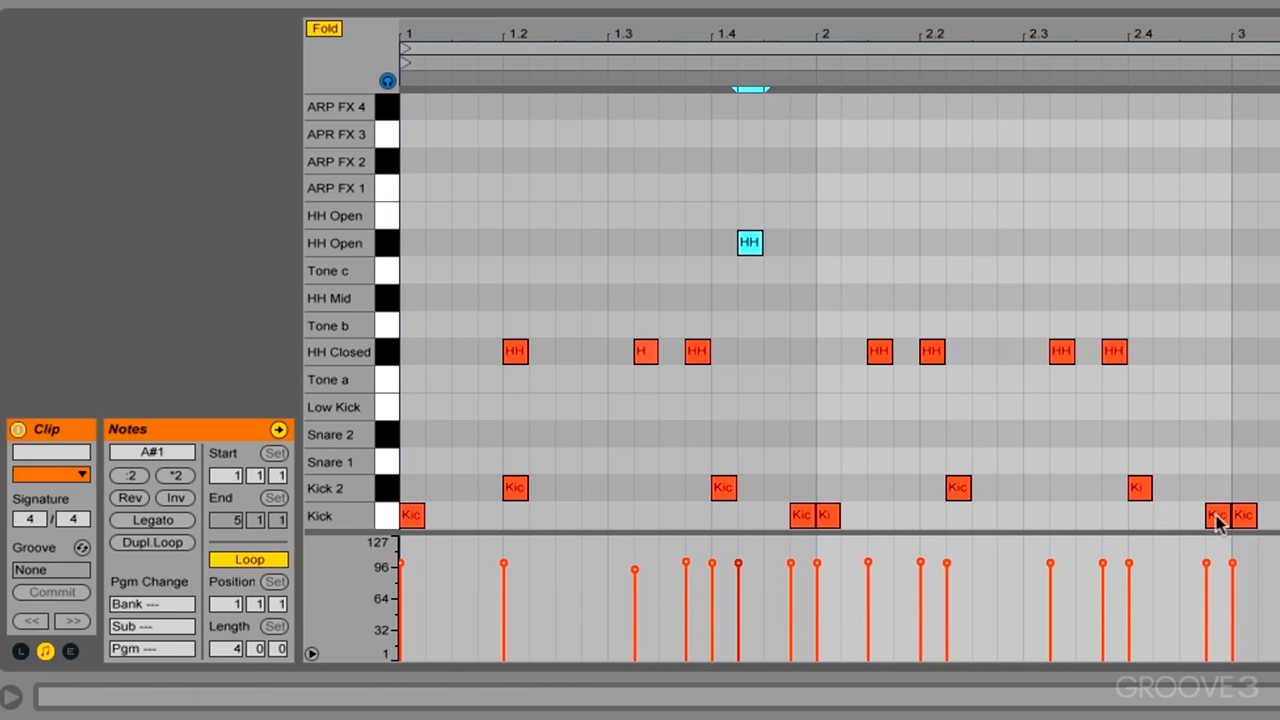
- Lengthen and shift the five hi-hat notes between 1.3 and 2.2.3 together, and lower their velocities
left_click_drag(615, 186, 983, 412)
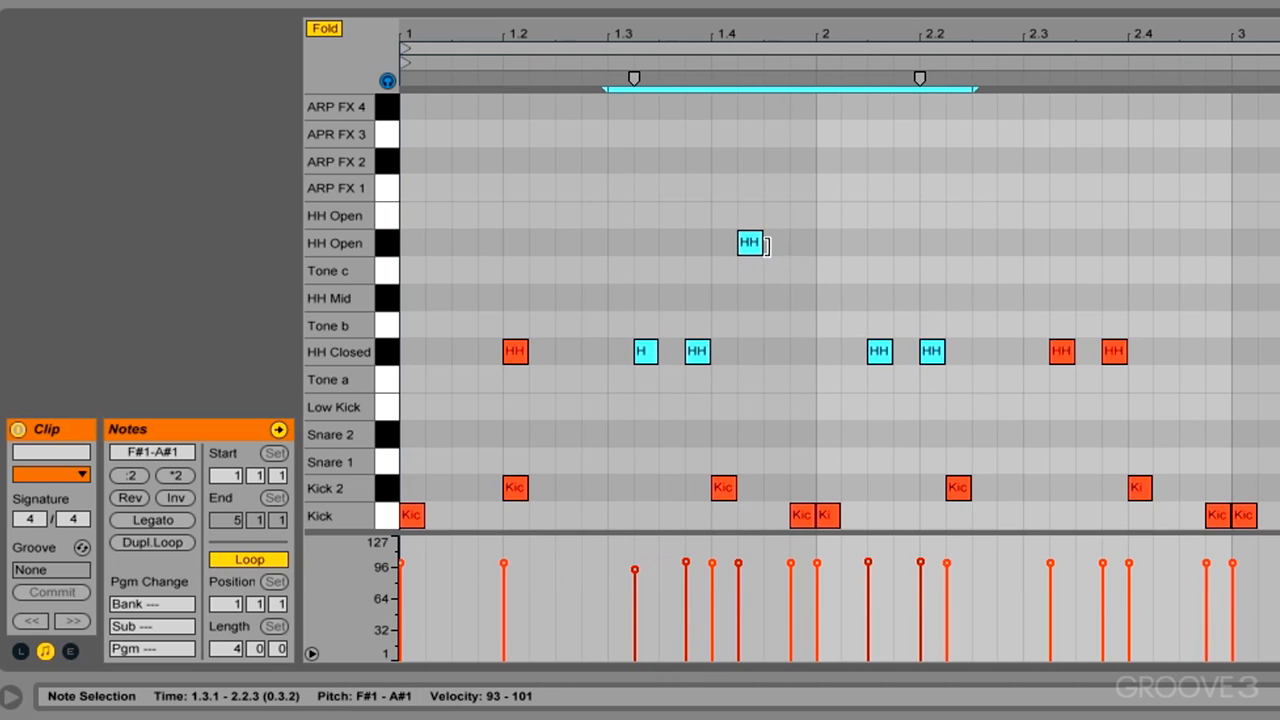
left_click_drag(760, 249, 789, 244)
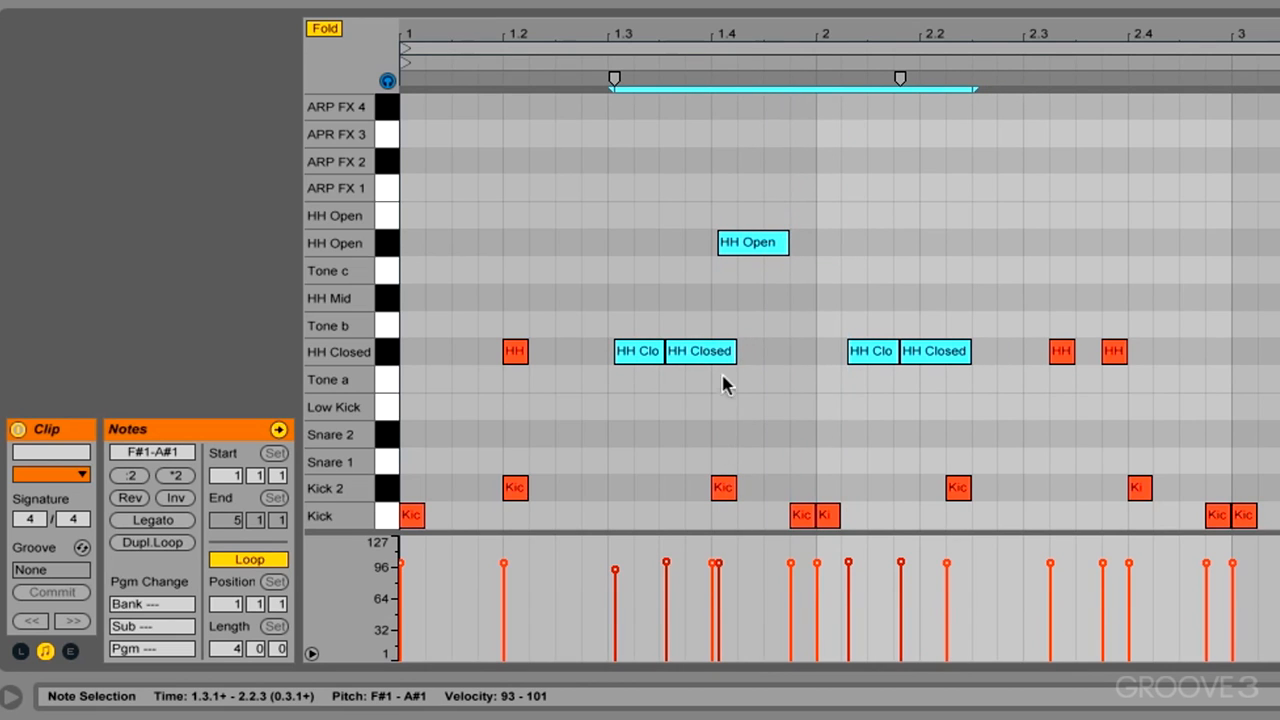
mouse_move(747, 245)
left_mouse_down()
mouse_move(747, 293)
mouse_move(747, 254)
left_mouse_up()
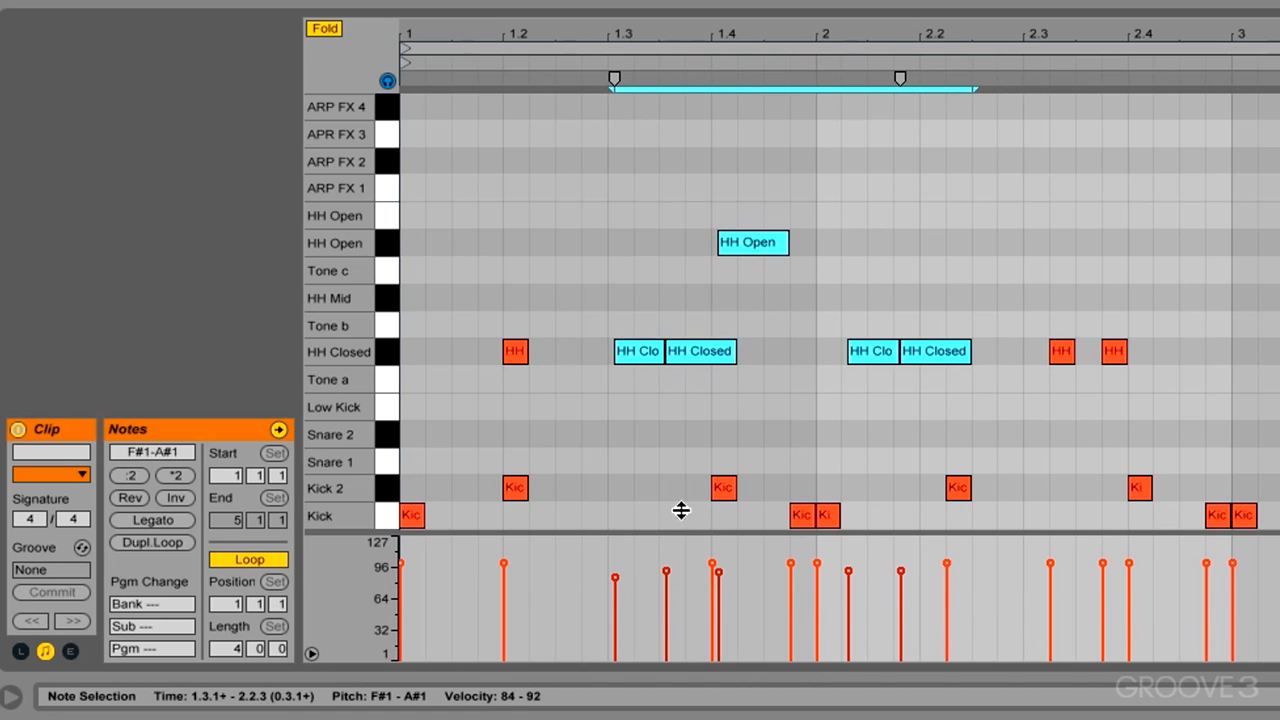
mouse_move(666, 571)
left_mouse_down()
mouse_move(666, 627)
mouse_move(670, 578)
left_mouse_up()
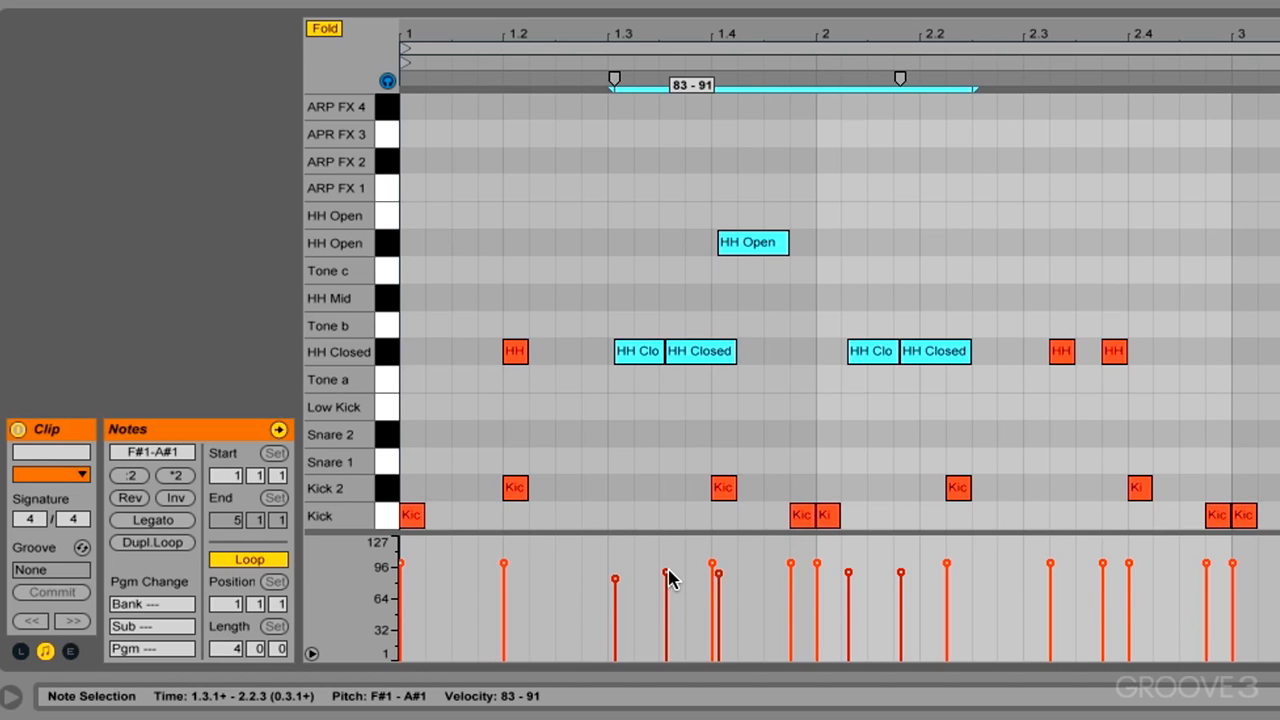
left_click_drag(670, 578, 666, 578)
- Draw rising and falling velocity ramps across the five selected hi-hat notes
left_click_drag(552, 636, 980, 556)
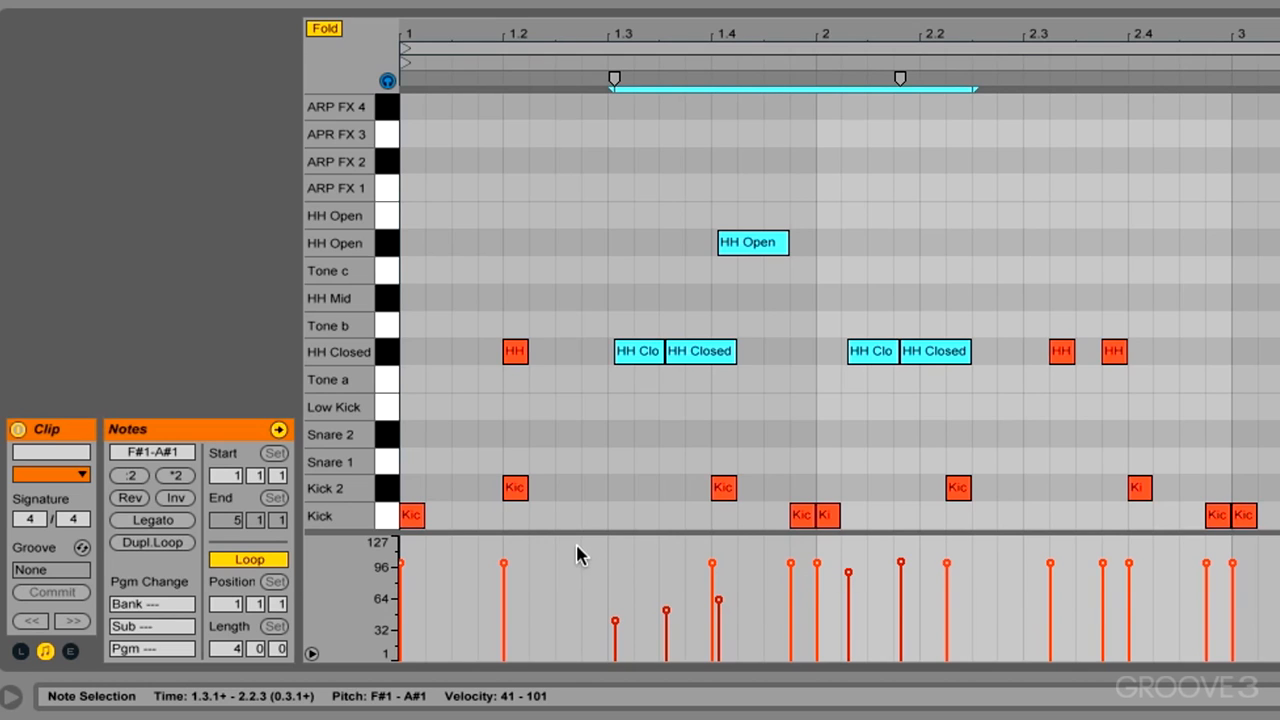
left_click_drag(577, 556, 978, 694)
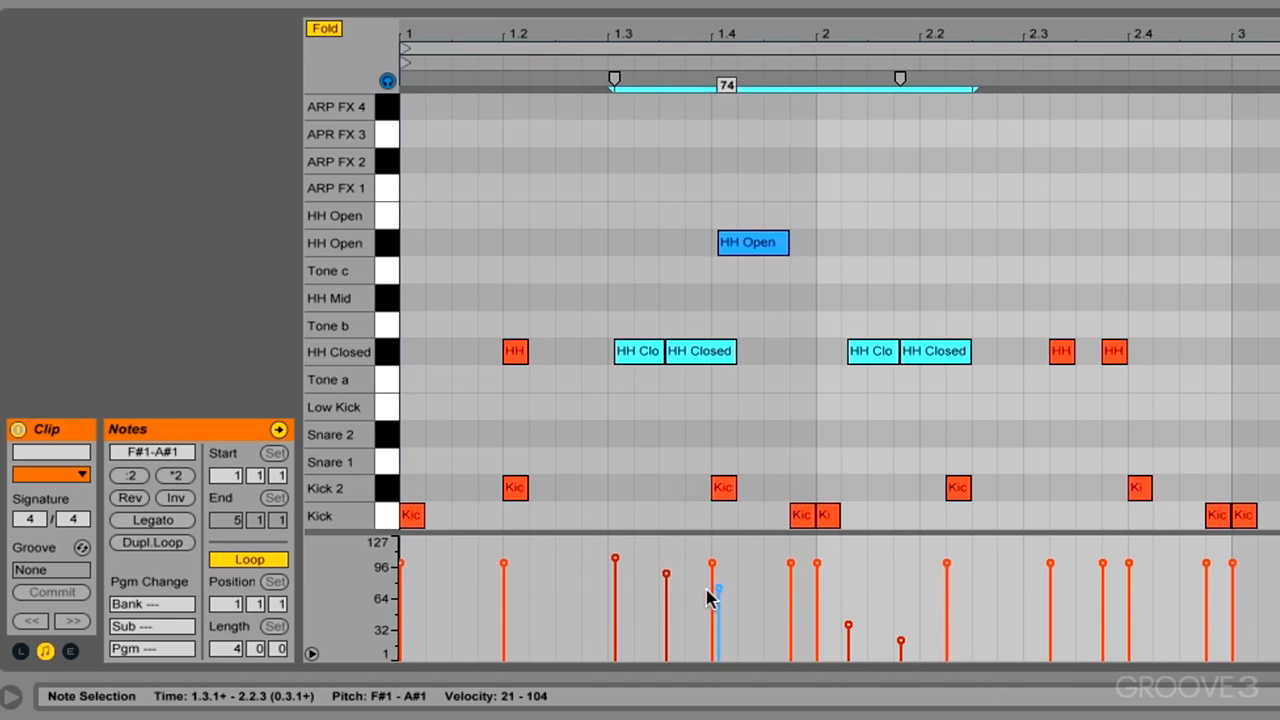
mouse_move(583, 586)
left_mouse_down()
mouse_move(957, 570)
mouse_move(980, 548)
left_mouse_up()
- Undo the velocity ramps and the length, position and velocity changes made to the selected hi-hat notes
key("super+z")
key("super+z")
key("super+z")
key("super+z")
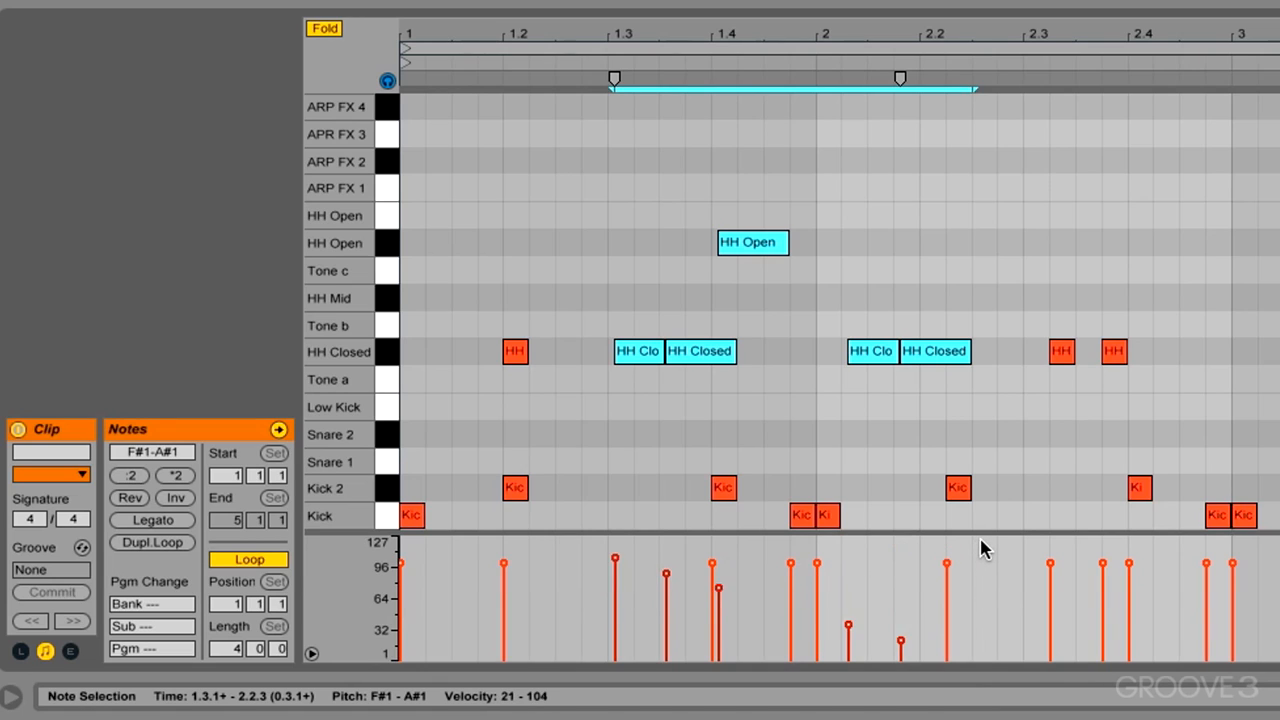
key("super+z")
key("super+z")
key("super+z")
key("super+z")
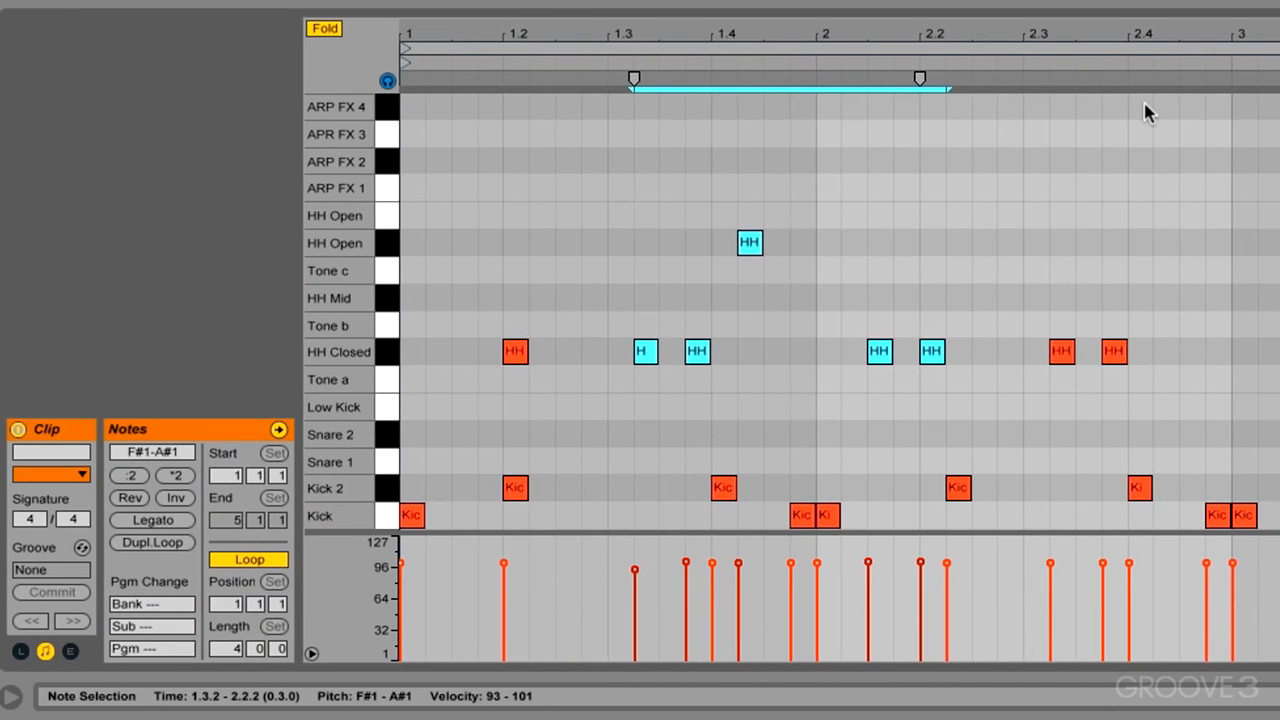
- Toggle Draw Mode on and off twice in the note editor
key("b")
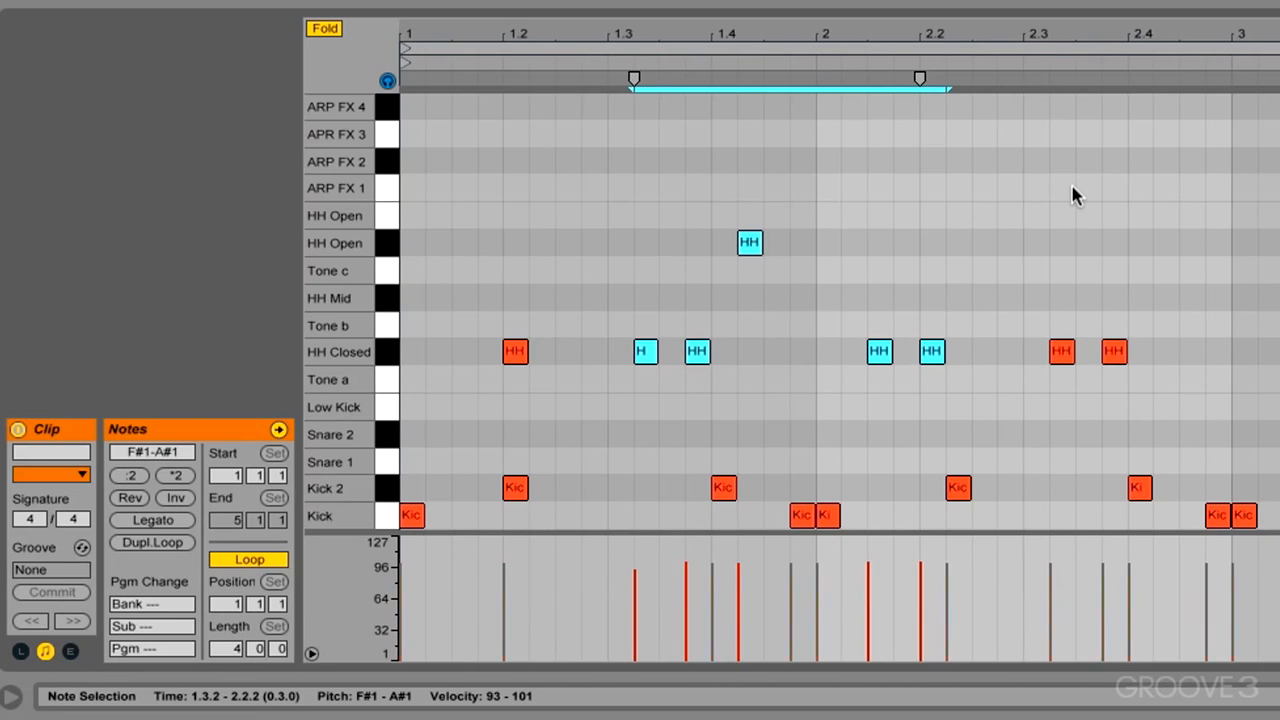
key("b")
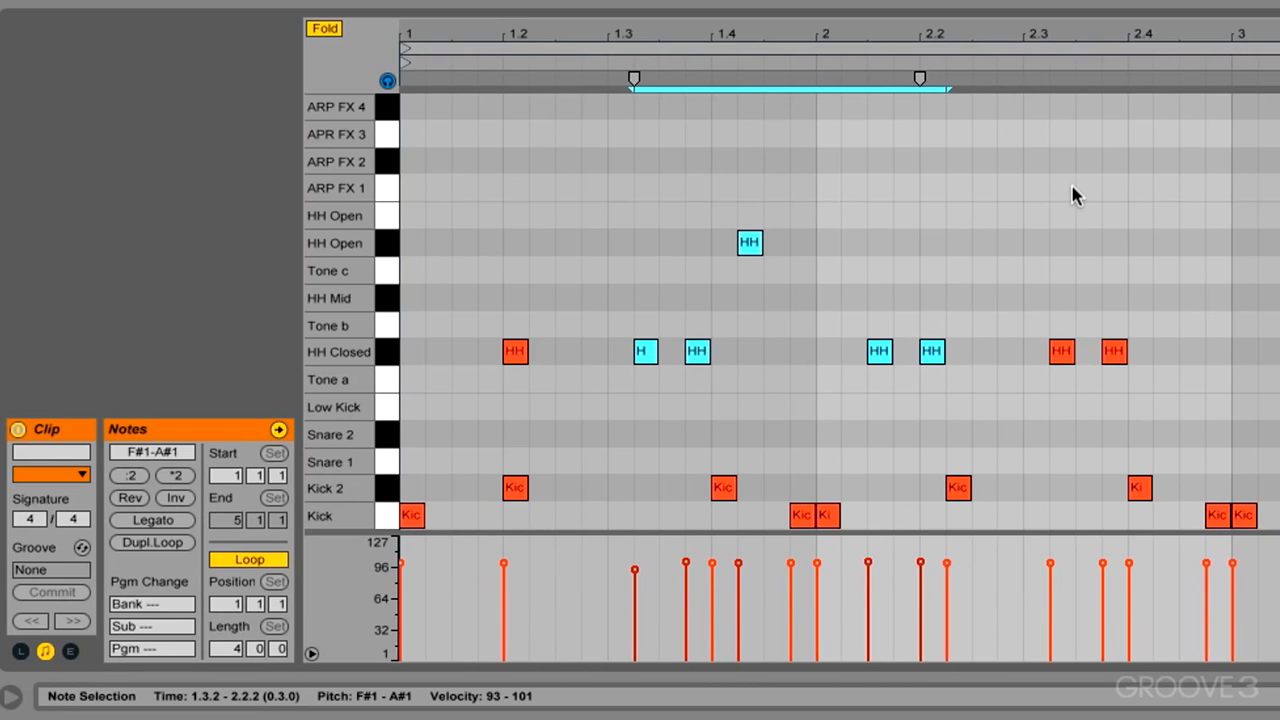
key("b")
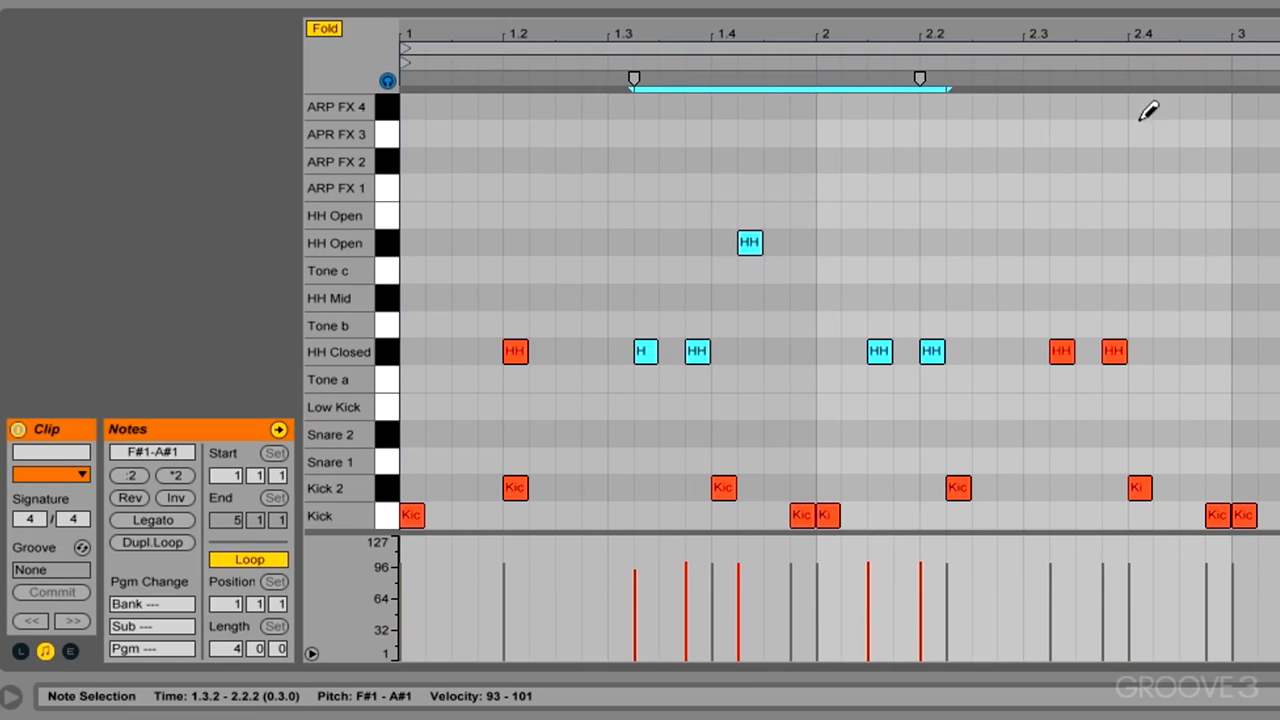
key("b")
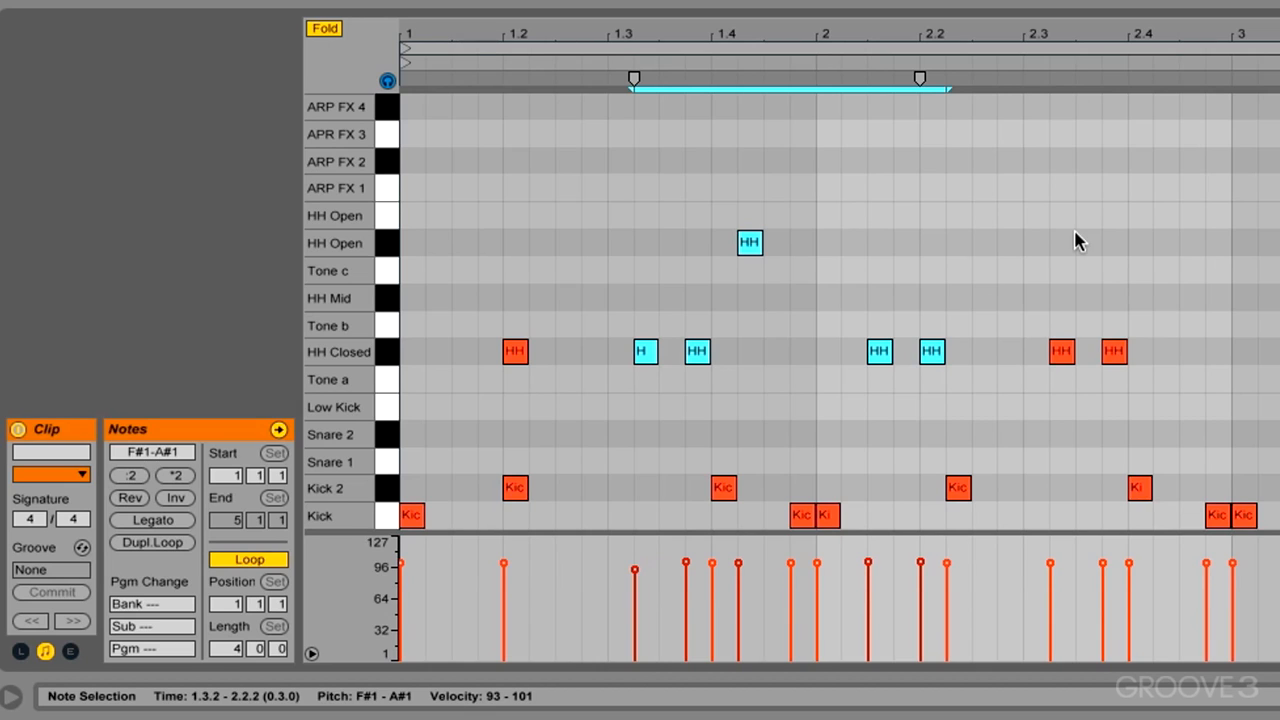
- In Draw Mode, add a note at 2.1.3 in the upper HH Open row (B1)
key("b")
left_click(884, 214)
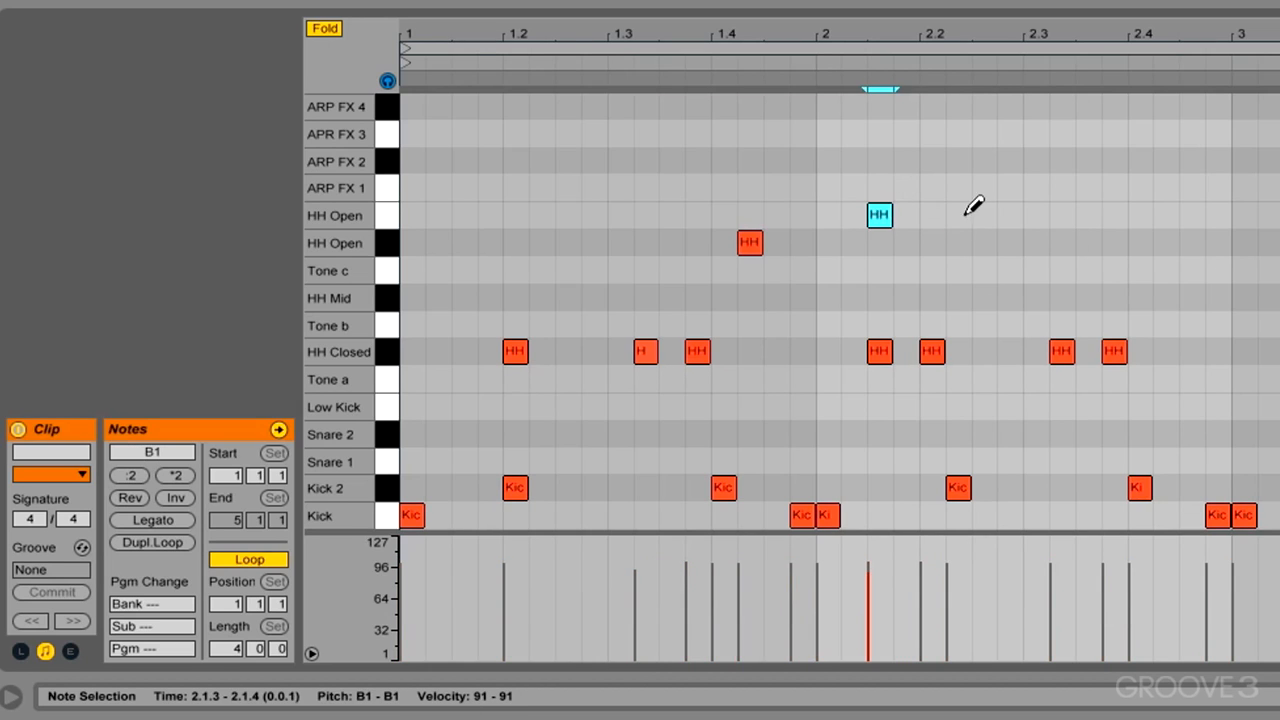
- Draw notes at 2.2.2 (B1), 2.3.2 (A#1) and 2.4.1 (Tone c), plus an APR FX 3 run from 2.2.2 to 3.1.4
left_click(960, 214)
left_click(1061, 242)
left_click(1139, 270)
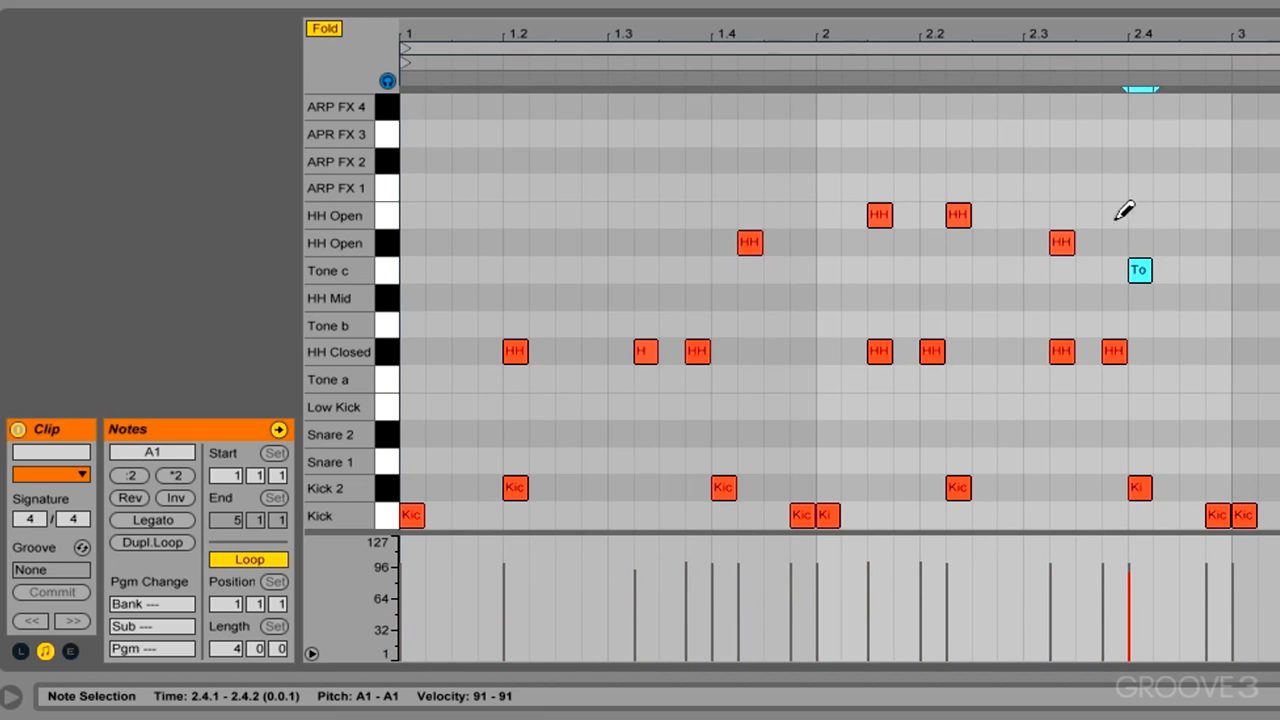
mouse_move(957, 132)
left_mouse_down()
mouse_move(980, 120)
mouse_move(1165, 152)
mouse_move(1128, 274)
mouse_move(1032, 309)
left_mouse_up()
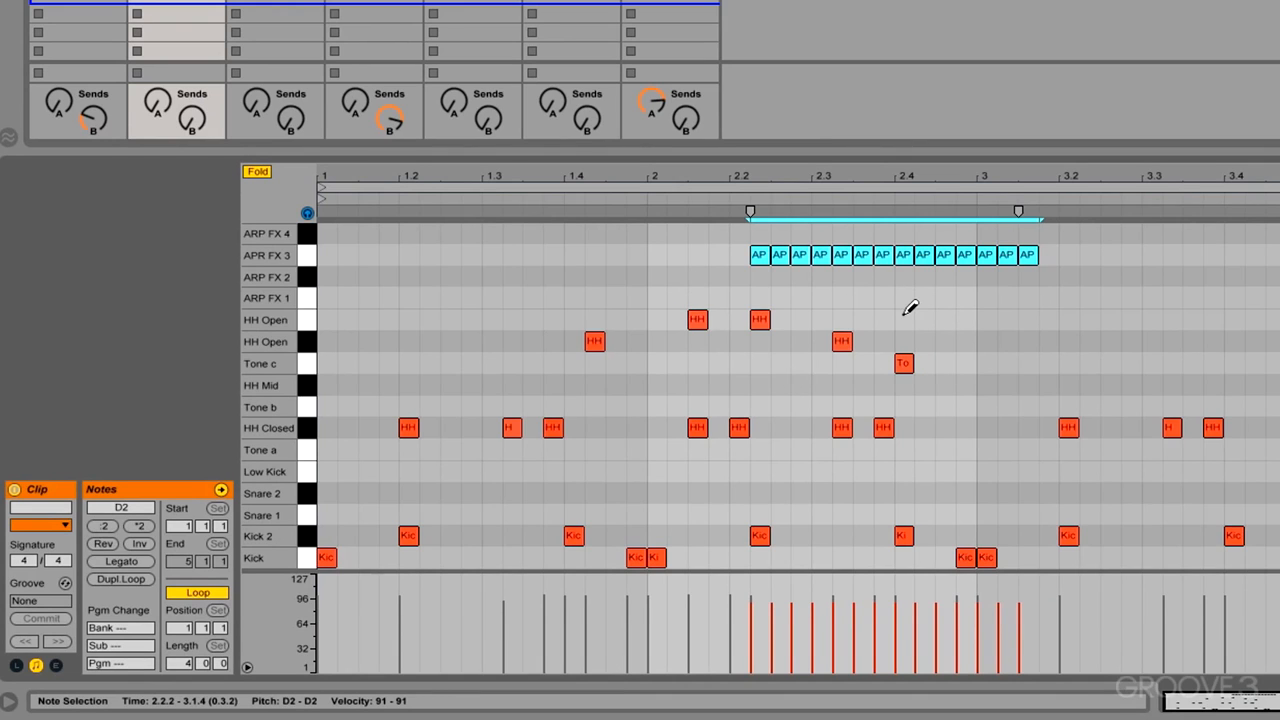
- With Draw Mode off, insert an ARP FX 1 note at 2.4.2 and extend it to 3.2.4
key("b")
double_click(920, 297)
left_click_drag(933, 297, 1120, 297)
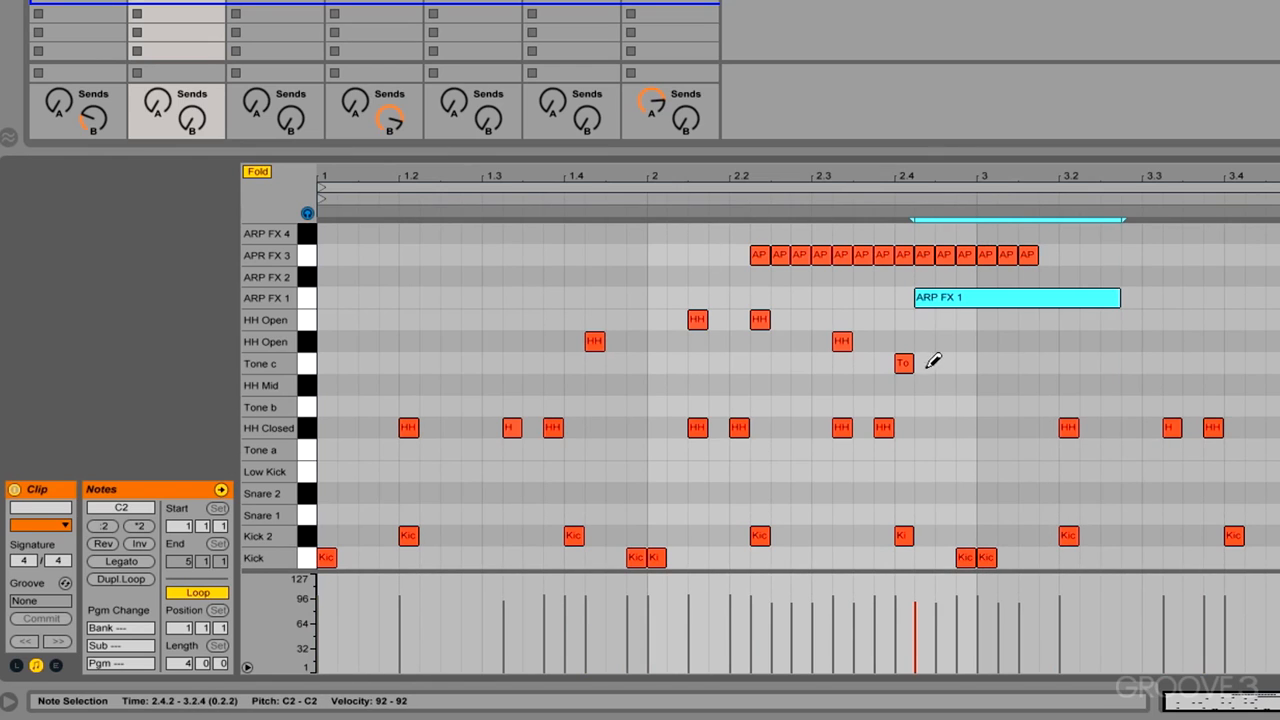
- In Draw Mode, erase the long ARP FX 1 note and the last two notes of the APR FX 3 run
left_click(936, 296)
left_click(1036, 251)
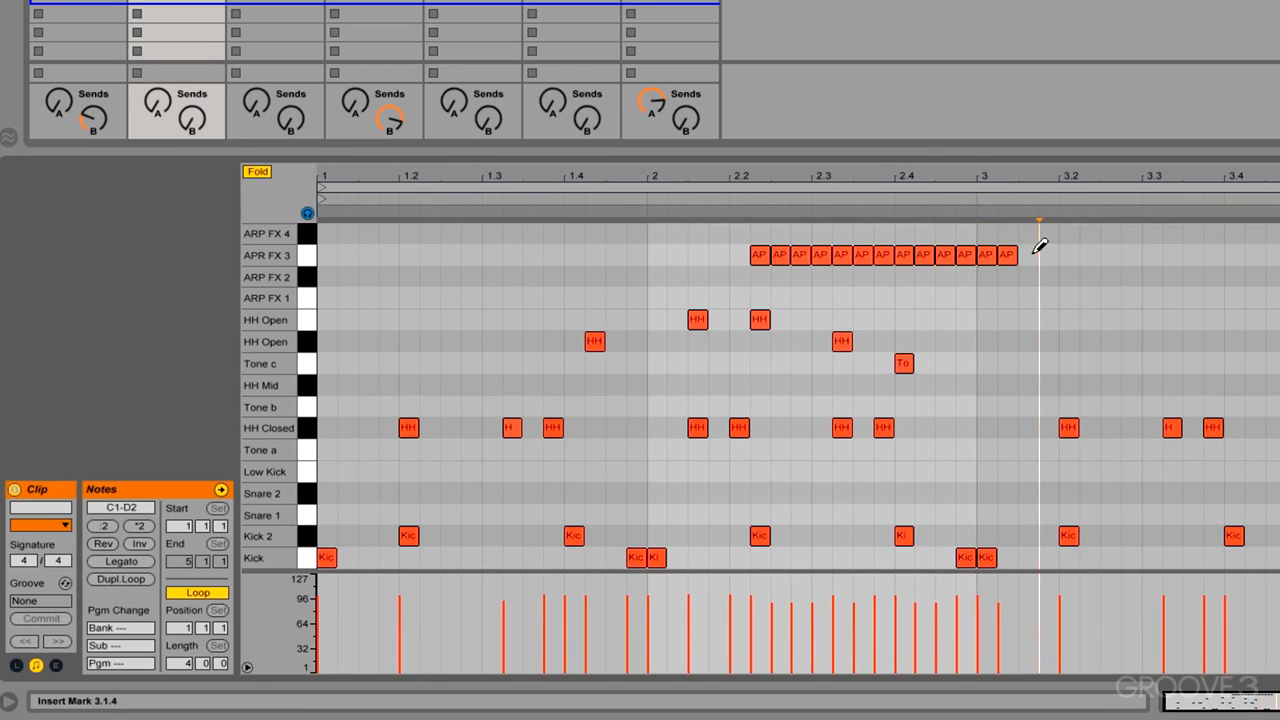
left_click(1009, 253)
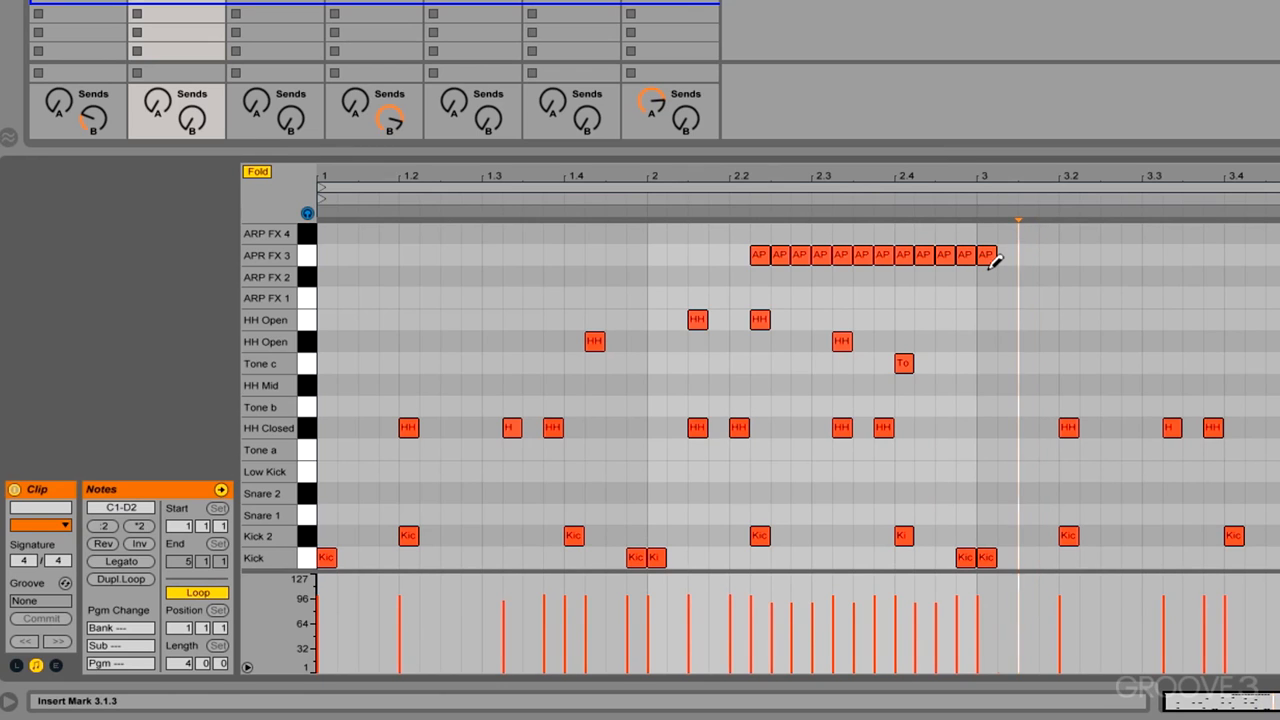
- Undo the erasures and drawn notes back to the single added open hi-hat at 2.1.3
key("ctrl+z")
key("ctrl+z")
key("ctrl+z")
key("ctrl+z")
key("ctrl+z")
key("ctrl+z")
key("ctrl+z")
key("ctrl+z")
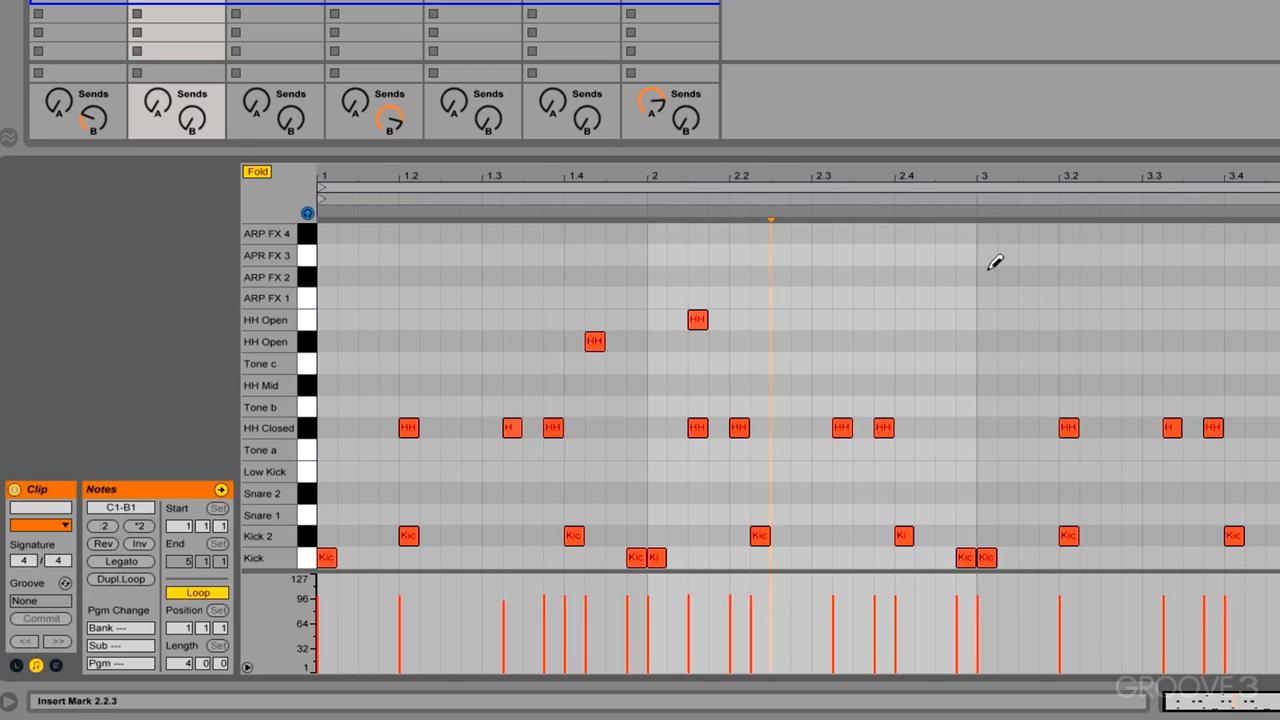
- Leave Draw Mode, insert an open hi-hat note at 2.2.1 in the B1 row, and delete it again
key("ctrl+b")
double_click(737, 320)
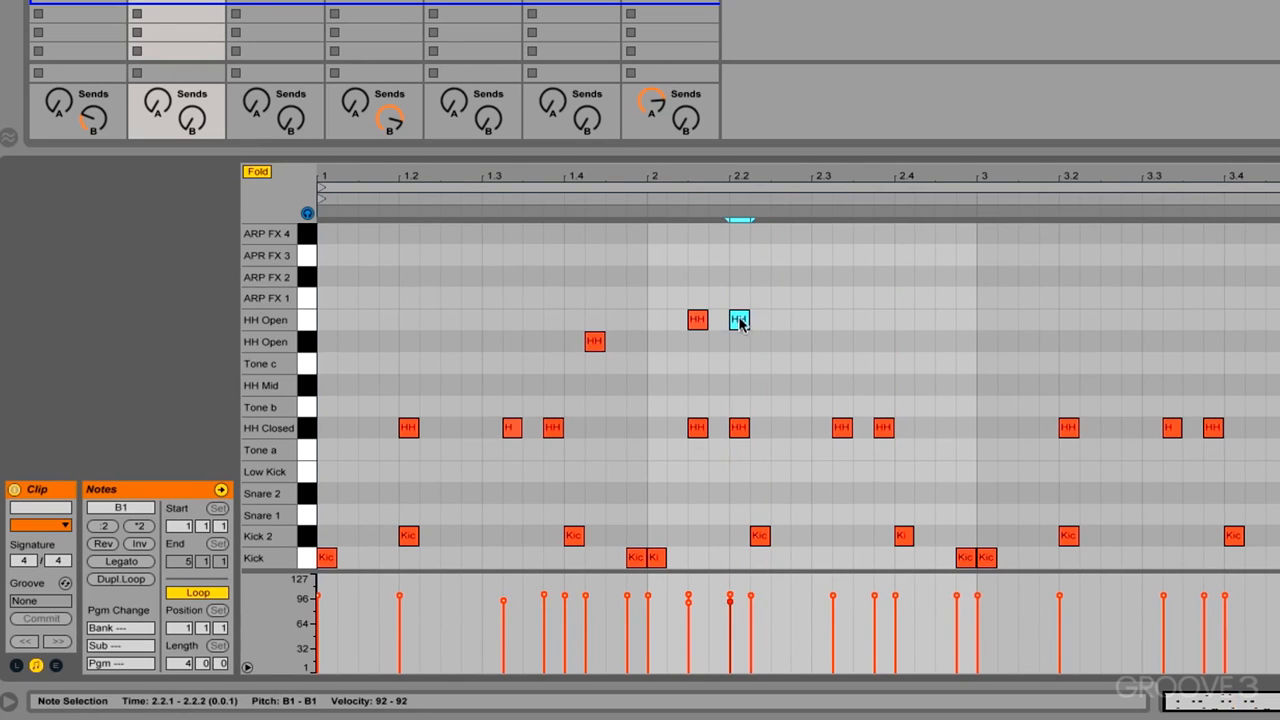
double_click(739, 320)
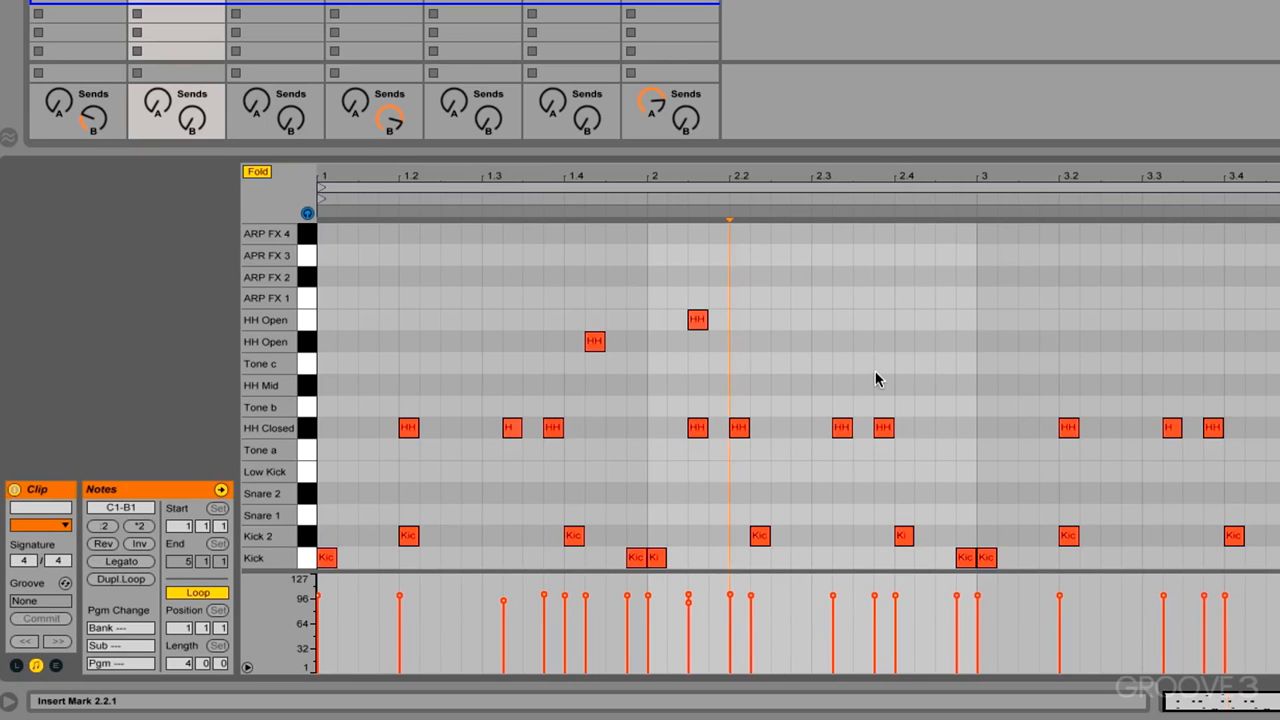
- Deactivate the open hi-hat notes at 1.4.2 and 2.1.3, undo it, and toggle their activation off and on again
left_click(503, 268)
left_click_drag(540, 290, 787, 366)
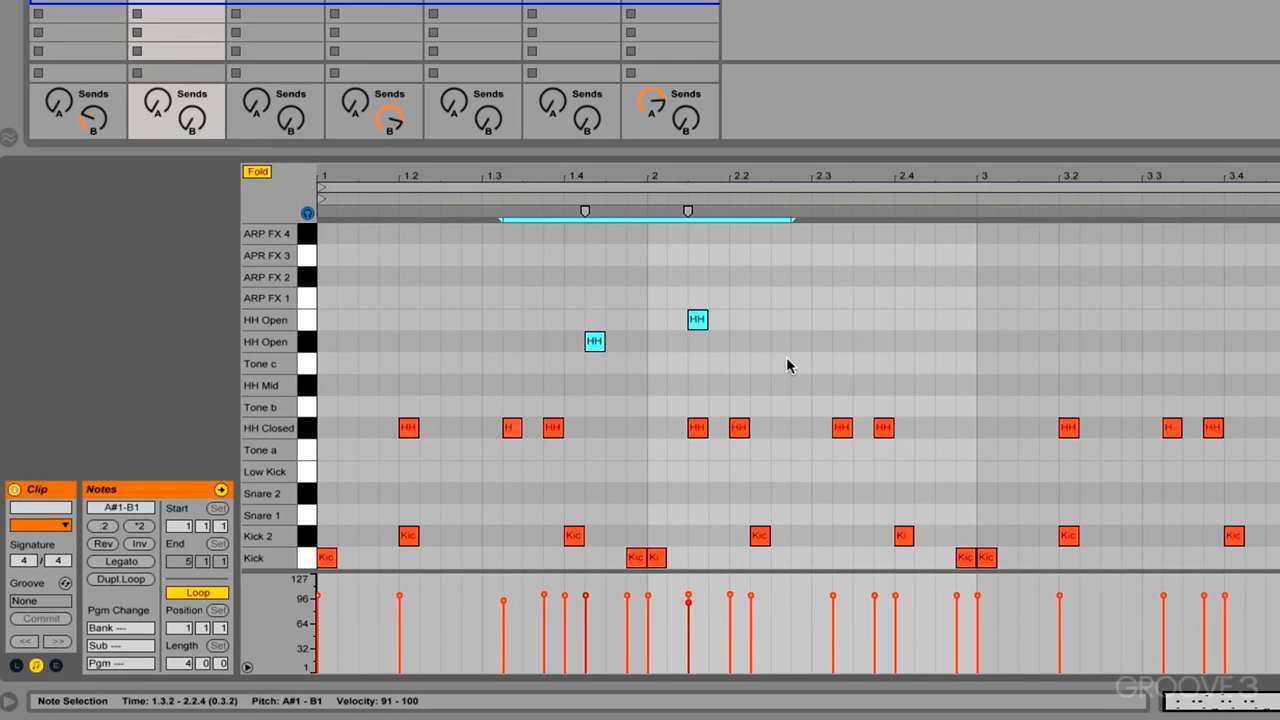
right_click(698, 320)
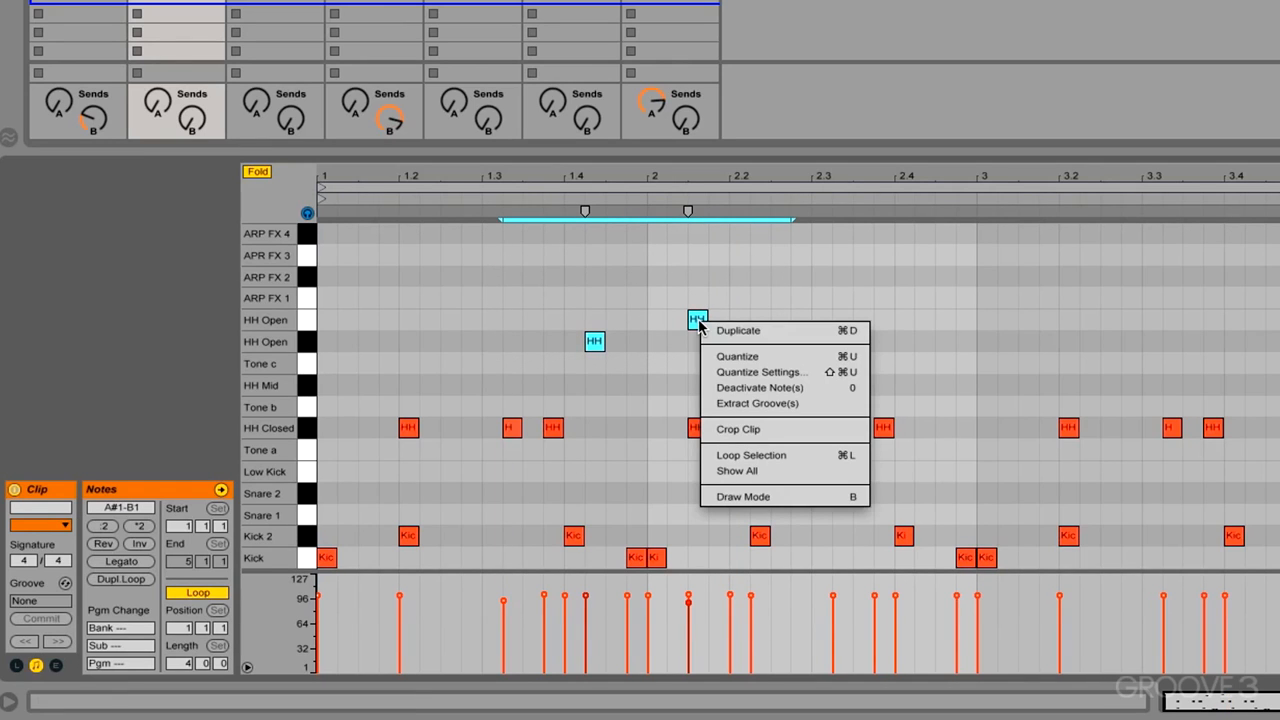
left_click(745, 388)
key("ctrl+z")
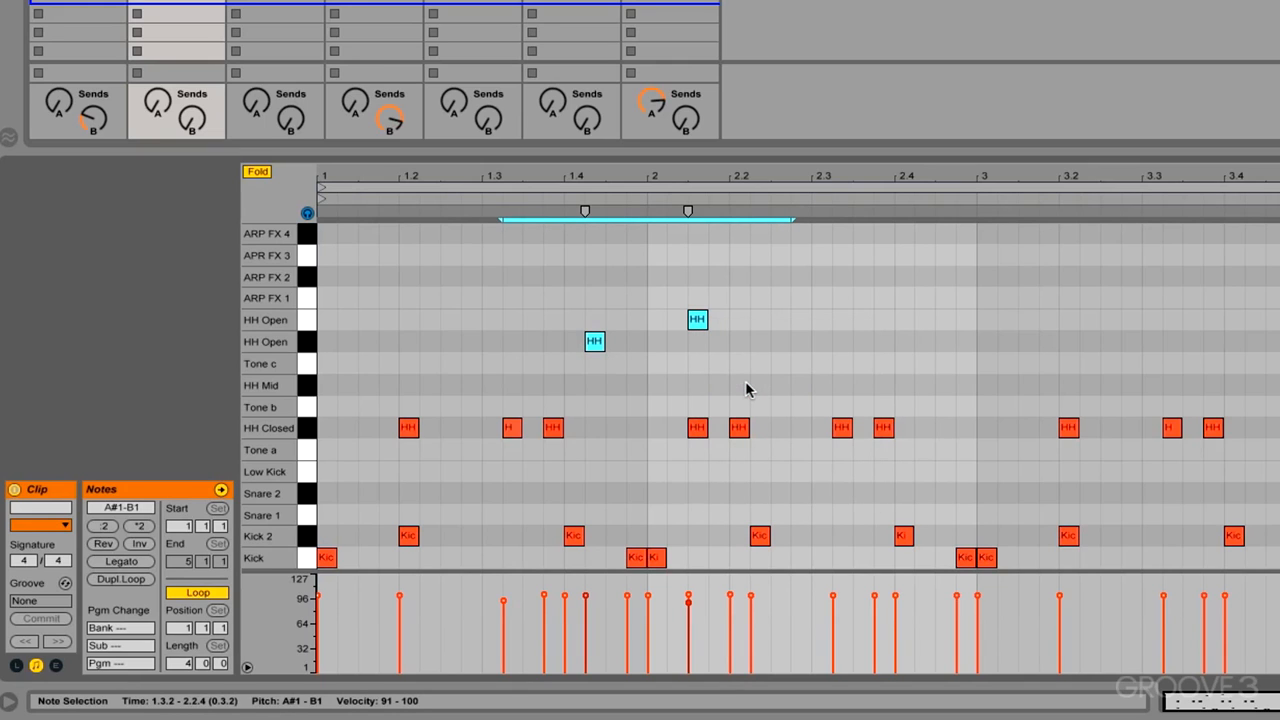
key("0")
key("0")
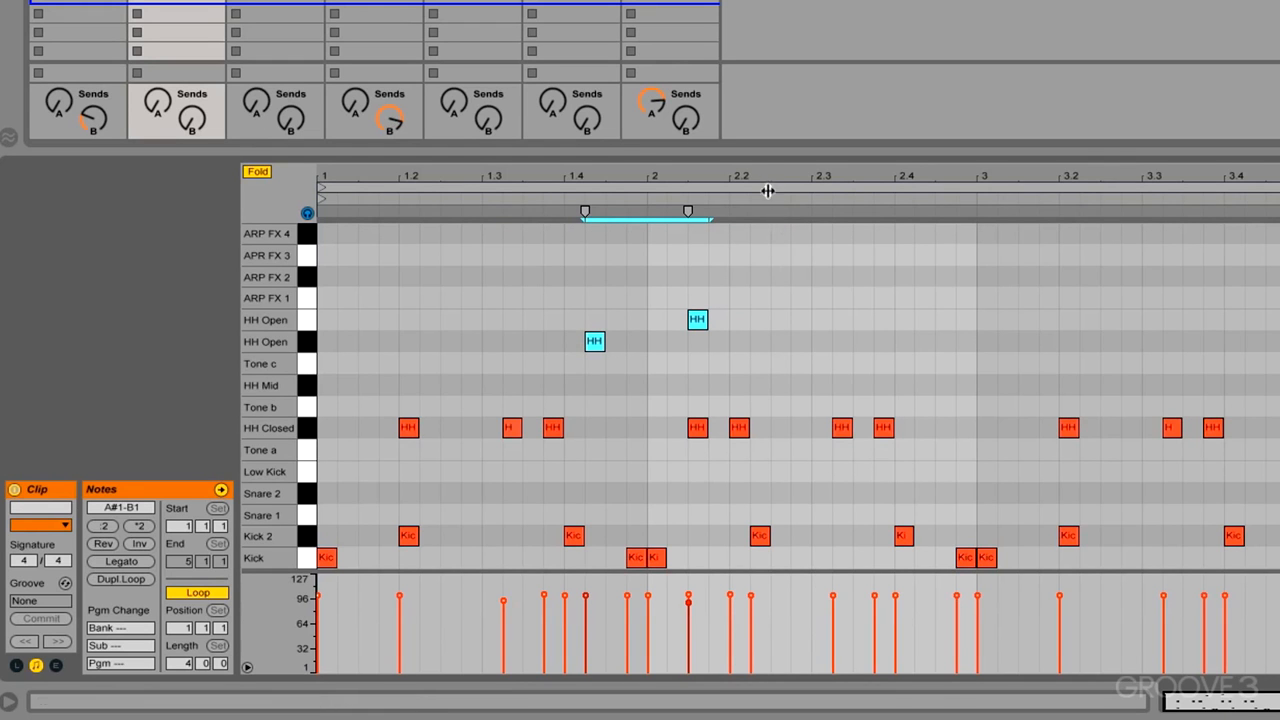
mouse_move(764, 180)
left_mouse_down()
mouse_move(763, 265)
mouse_move(765, 175)
left_mouse_up()
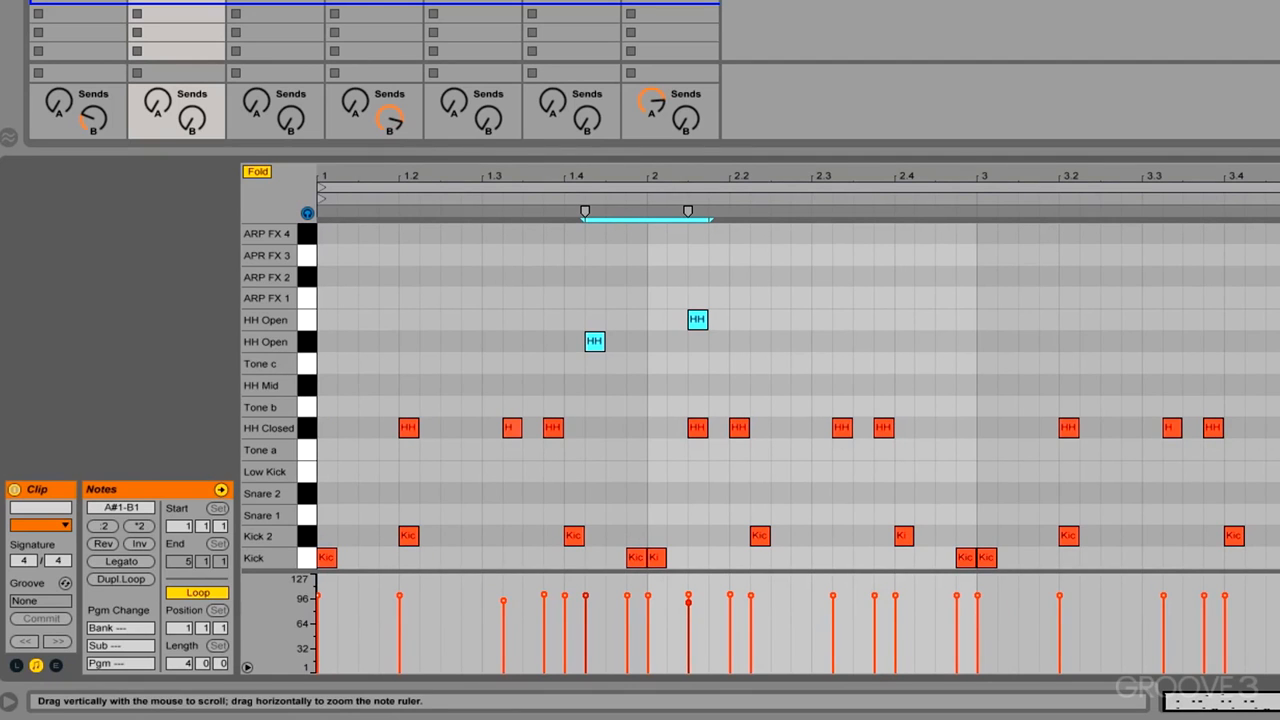
- Turn off Fold to examine the drum clip's full key range, and fold the note editor again
mouse_move(267, 335)
left_mouse_down()
mouse_move(282, 335)
mouse_move(252, 361)
mouse_move(287, 342)
mouse_move(272, 342)
left_mouse_up()
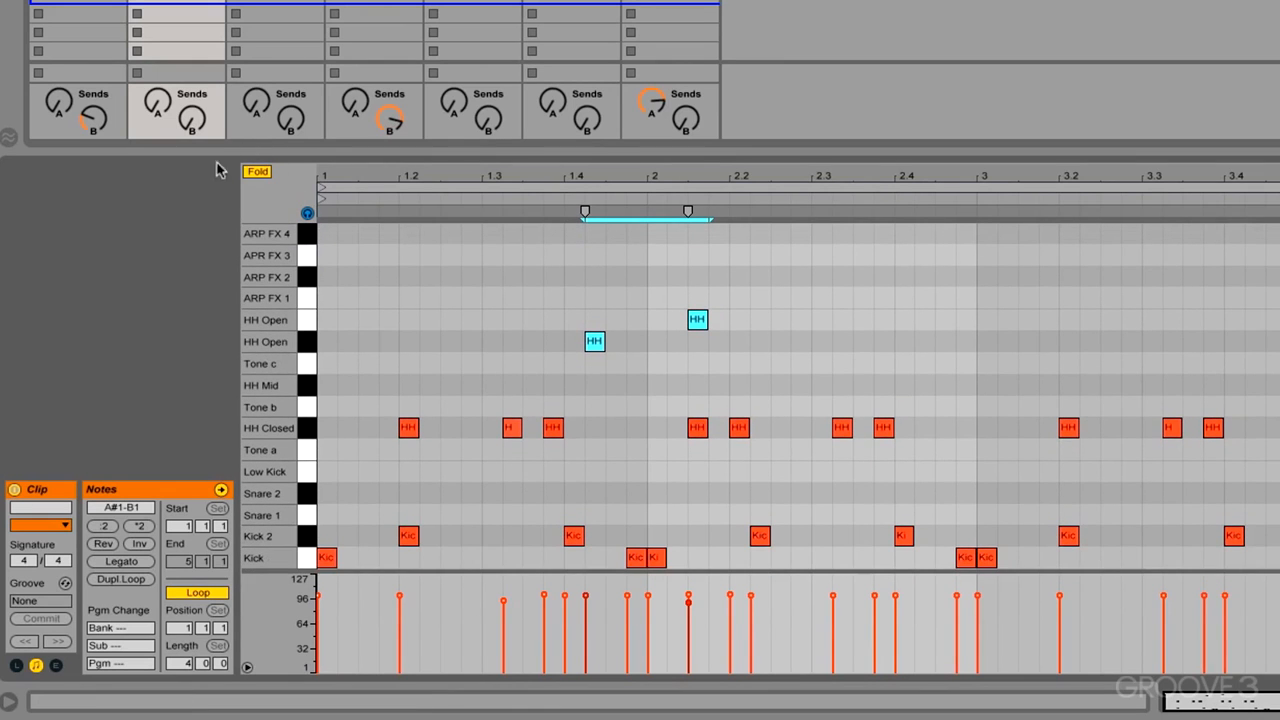
left_click(265, 173)
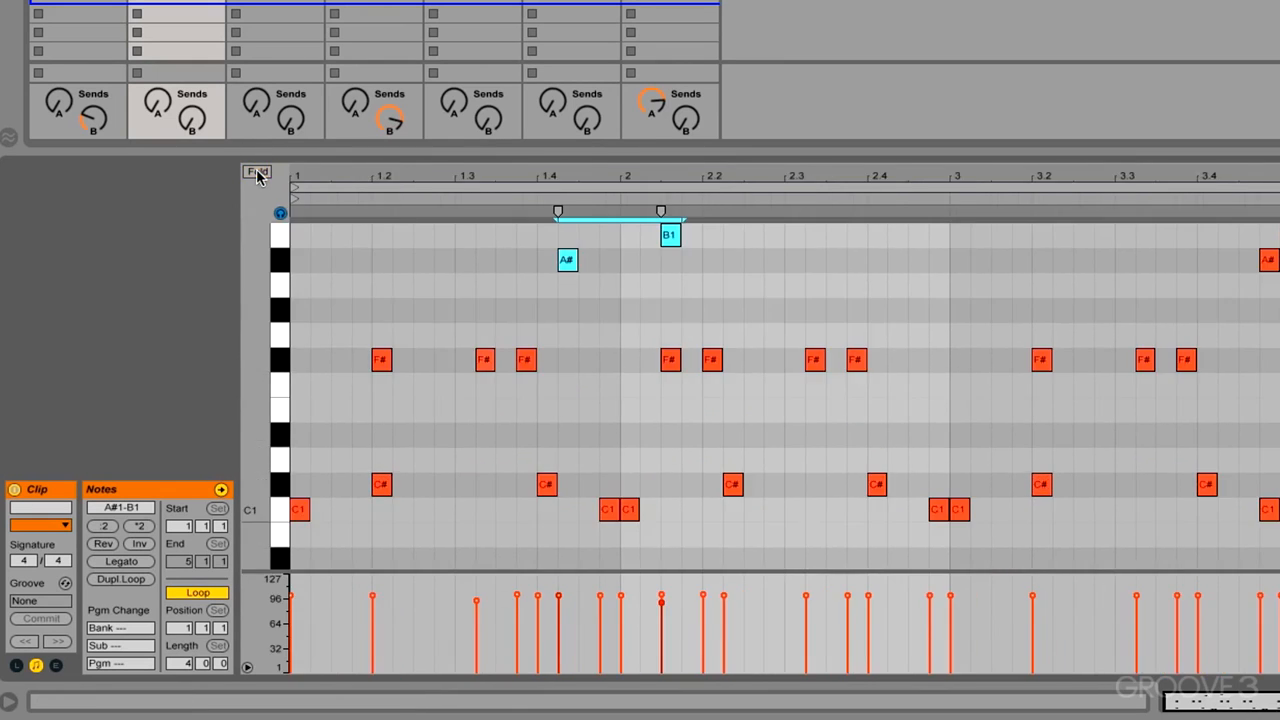
mouse_move(256, 346)
left_mouse_down()
mouse_move(226, 347)
mouse_move(192, 450)
mouse_move(238, 354)
mouse_move(280, 349)
left_mouse_up()
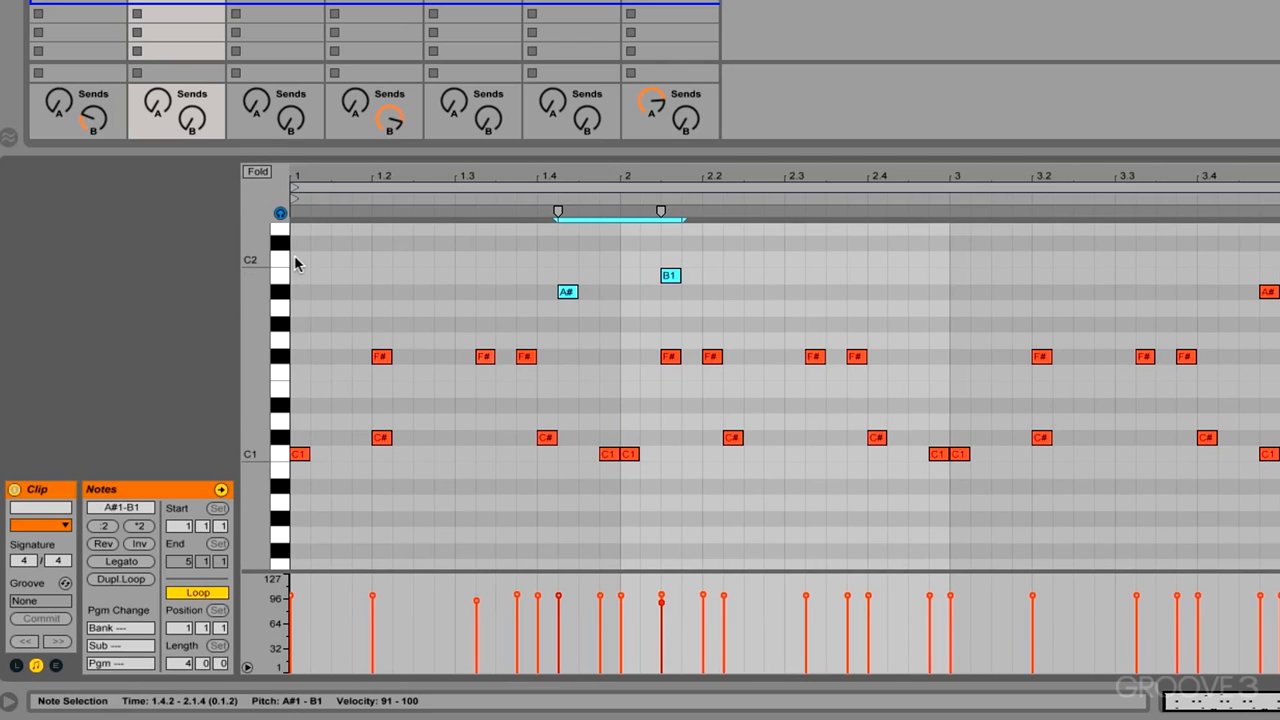
scroll(495, 473, "down", 4)
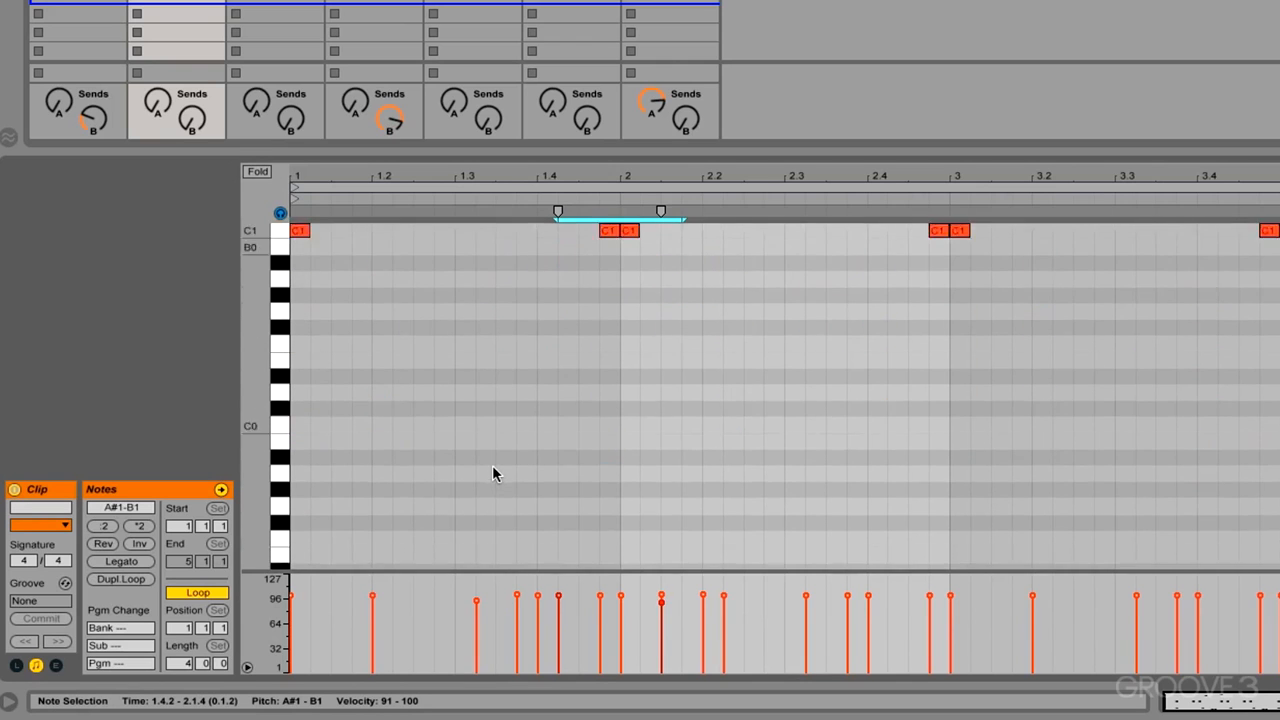
scroll(493, 473, "down", 3)
scroll(602, 436, "up", 9)
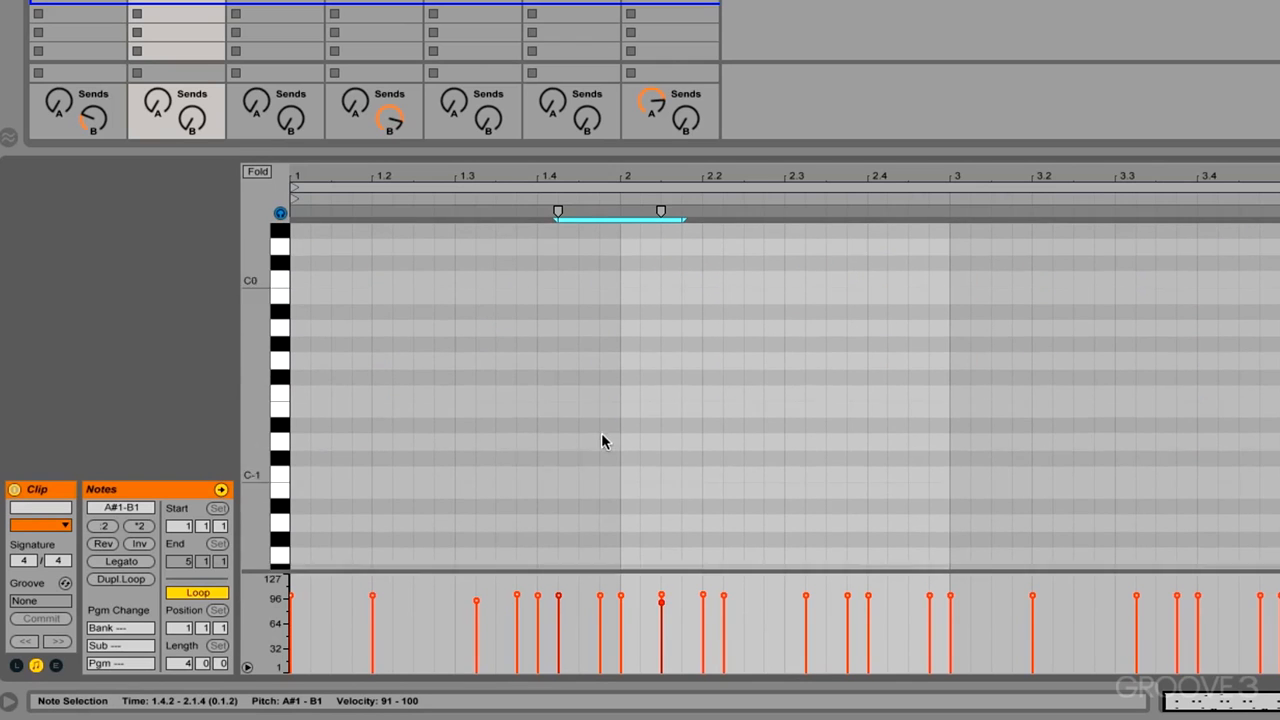
scroll(603, 441, "up", 4)
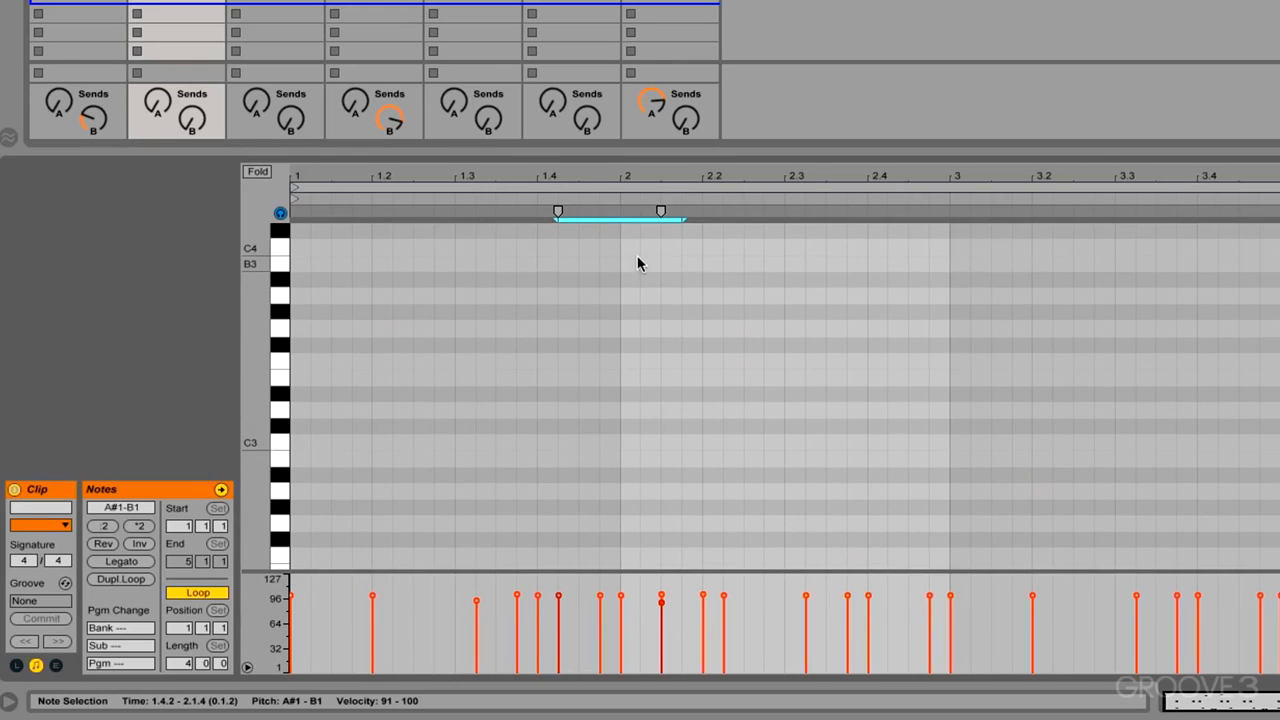
scroll(636, 357, "down", 7)
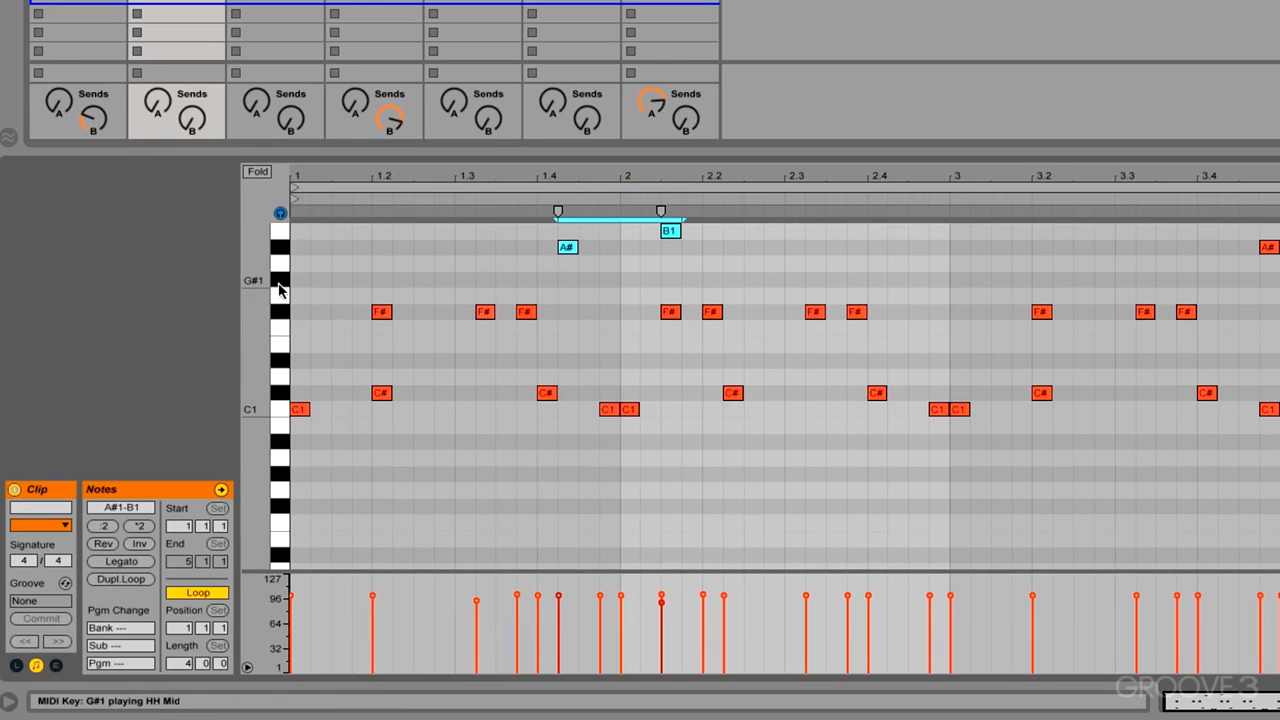
left_click(258, 173)
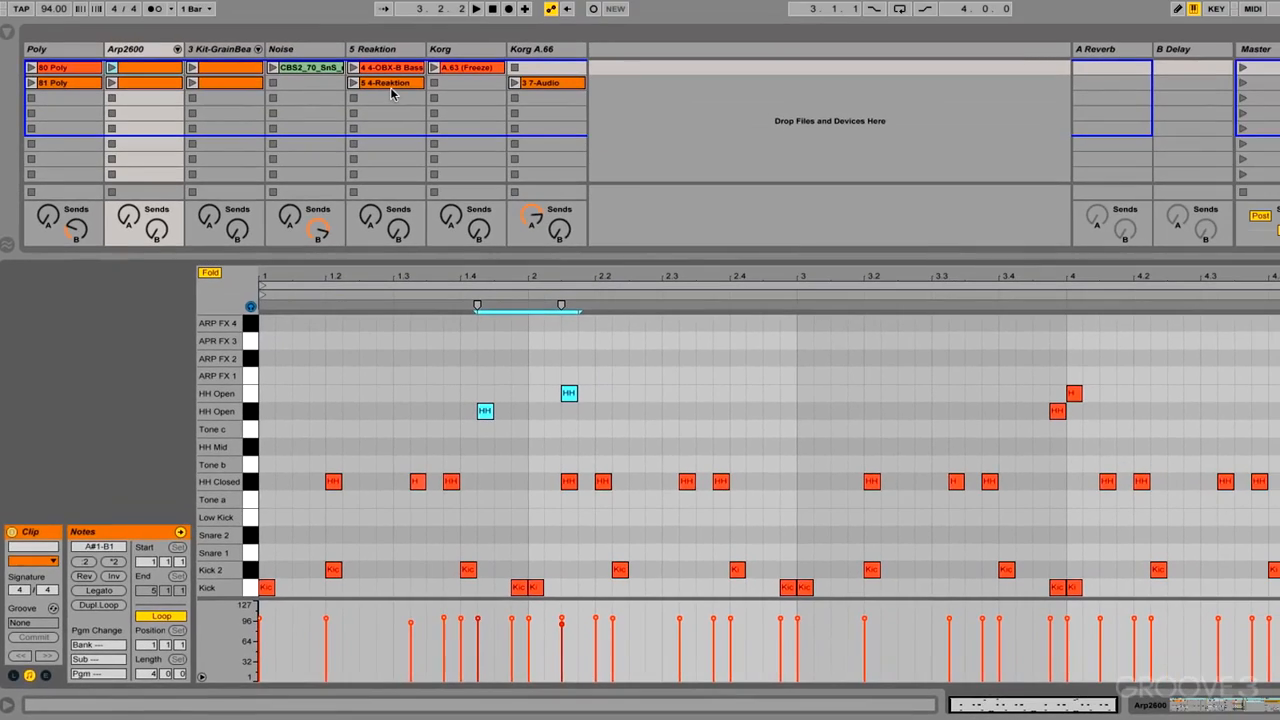
- Open the 4-OBX-B Bass clip on the 5 Reaktion track and select all of its notes
left_click(483, 0)
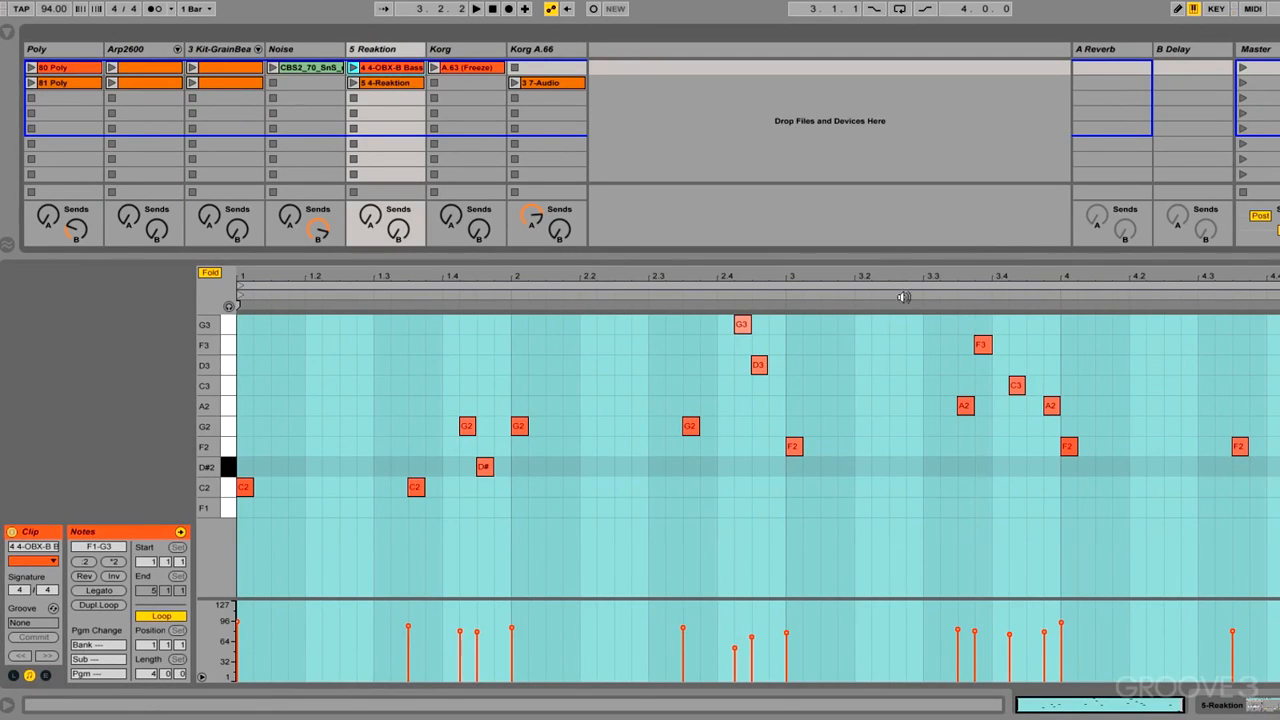
mouse_move(726, 277)
left_mouse_down()
mouse_move(726, 360)
mouse_move(727, 278)
left_mouse_up()
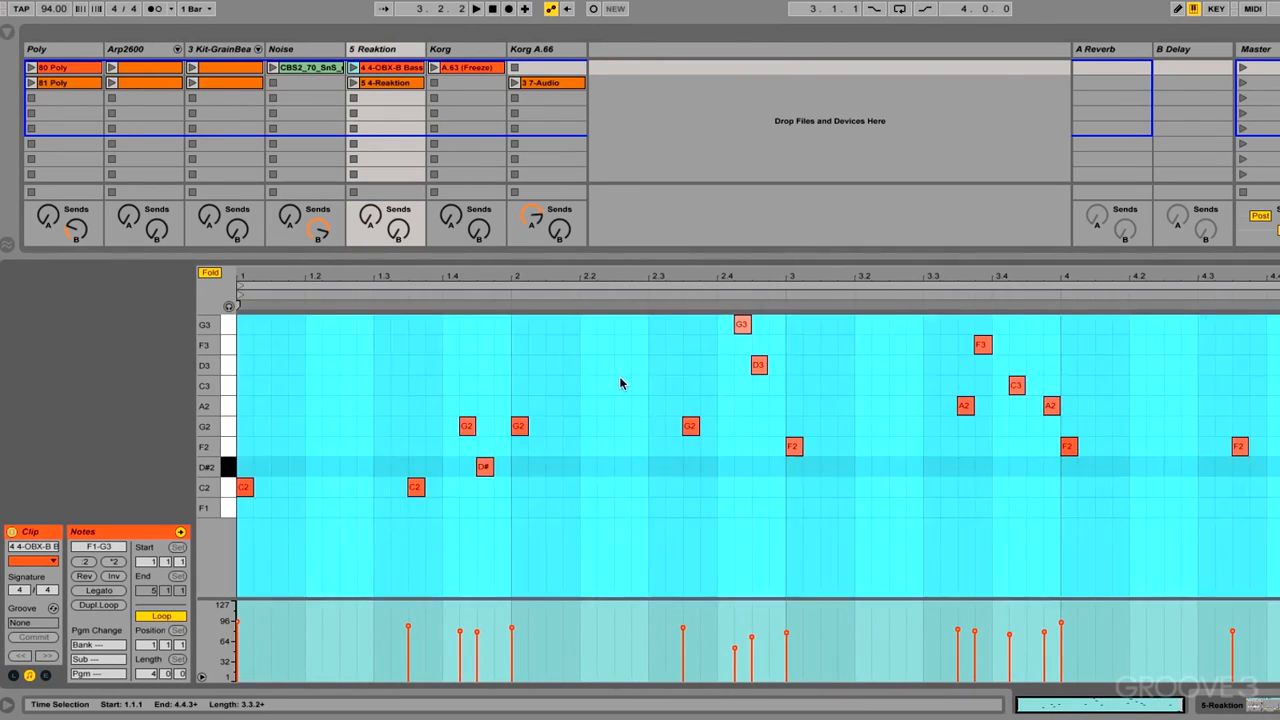
left_click(619, 376)
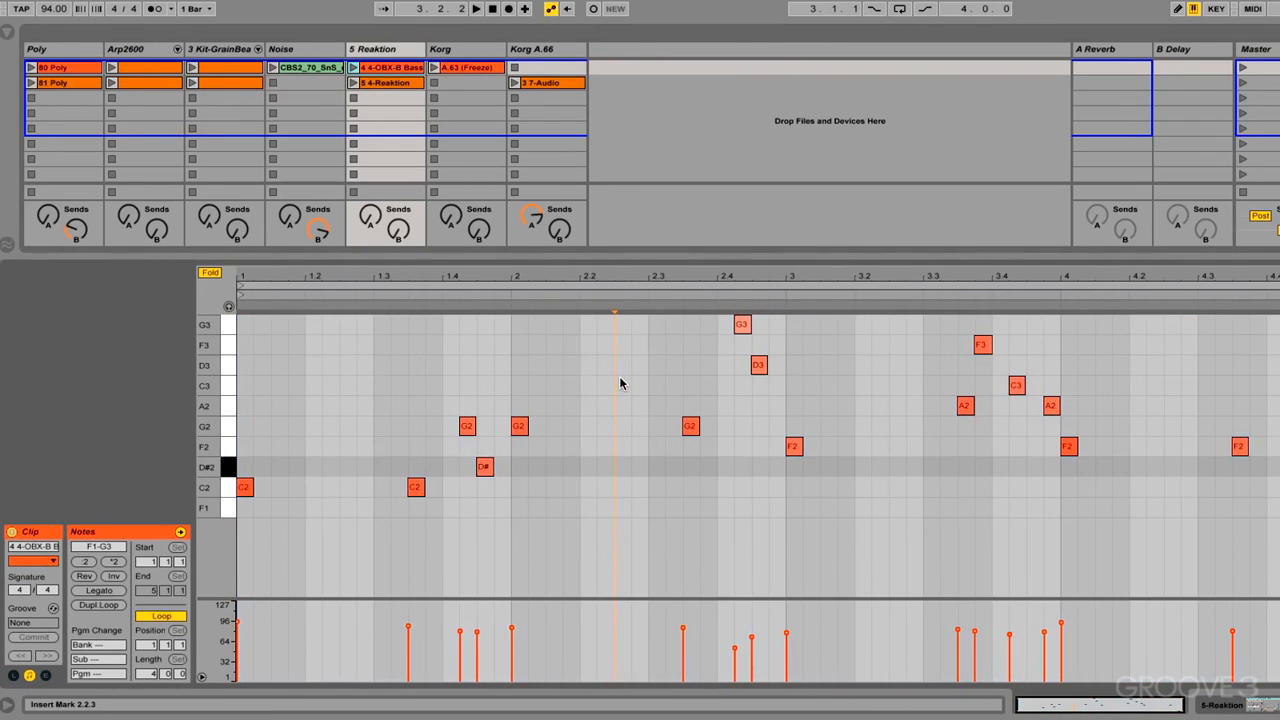
key("ctrl+a")
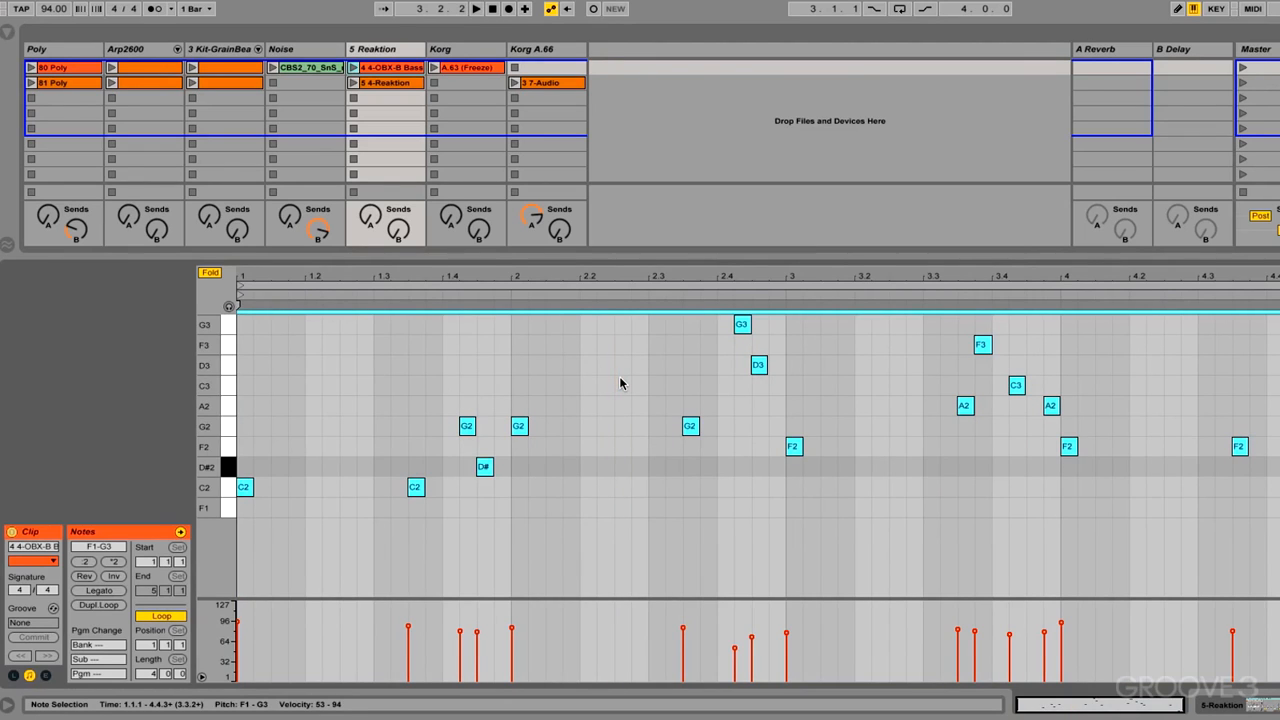
- Quantize the selected bass notes to 1/16 with an amount of 60%, and inspect the A2 and F3 notes around 3.3.4
right_click(743, 327)
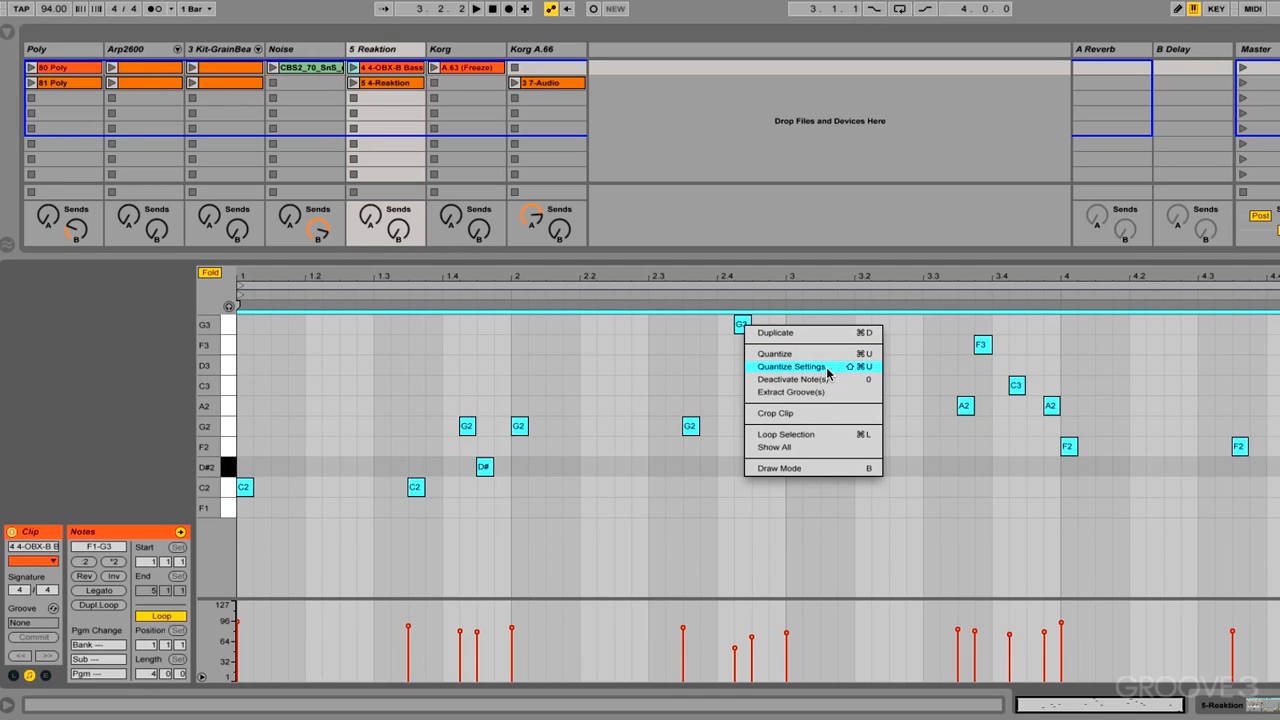
left_click(791, 370)
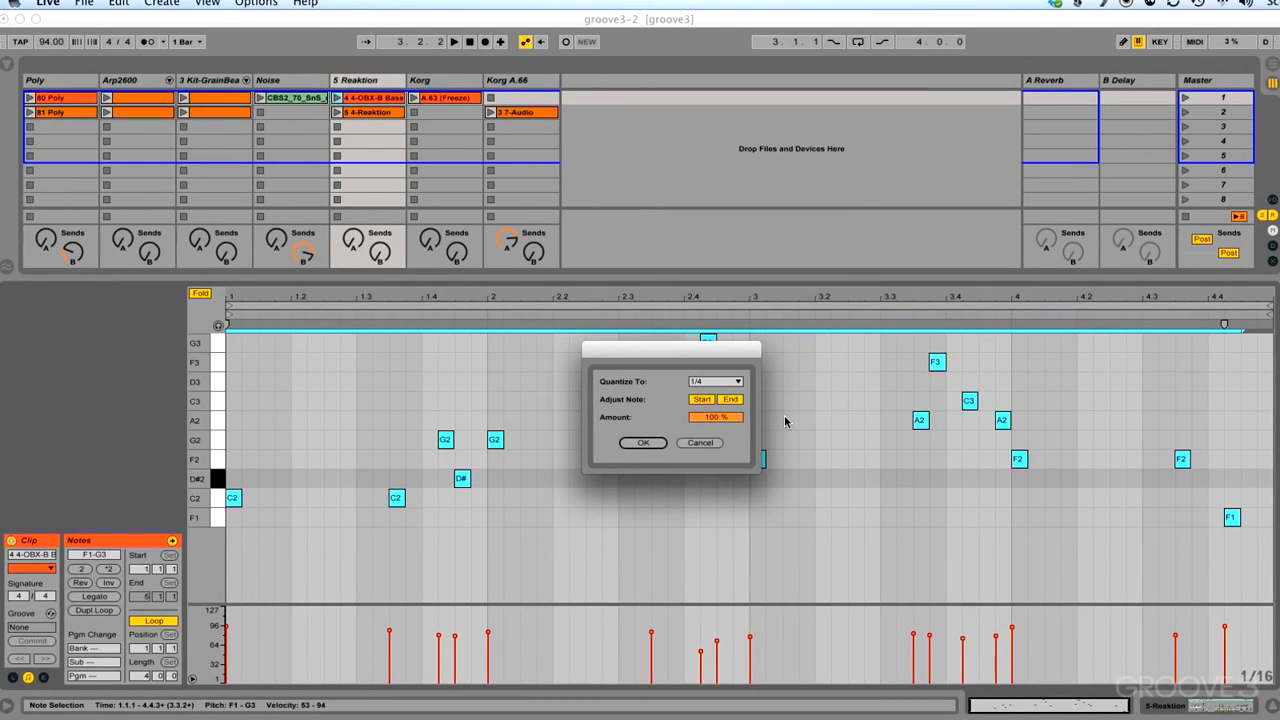
left_click(723, 386)
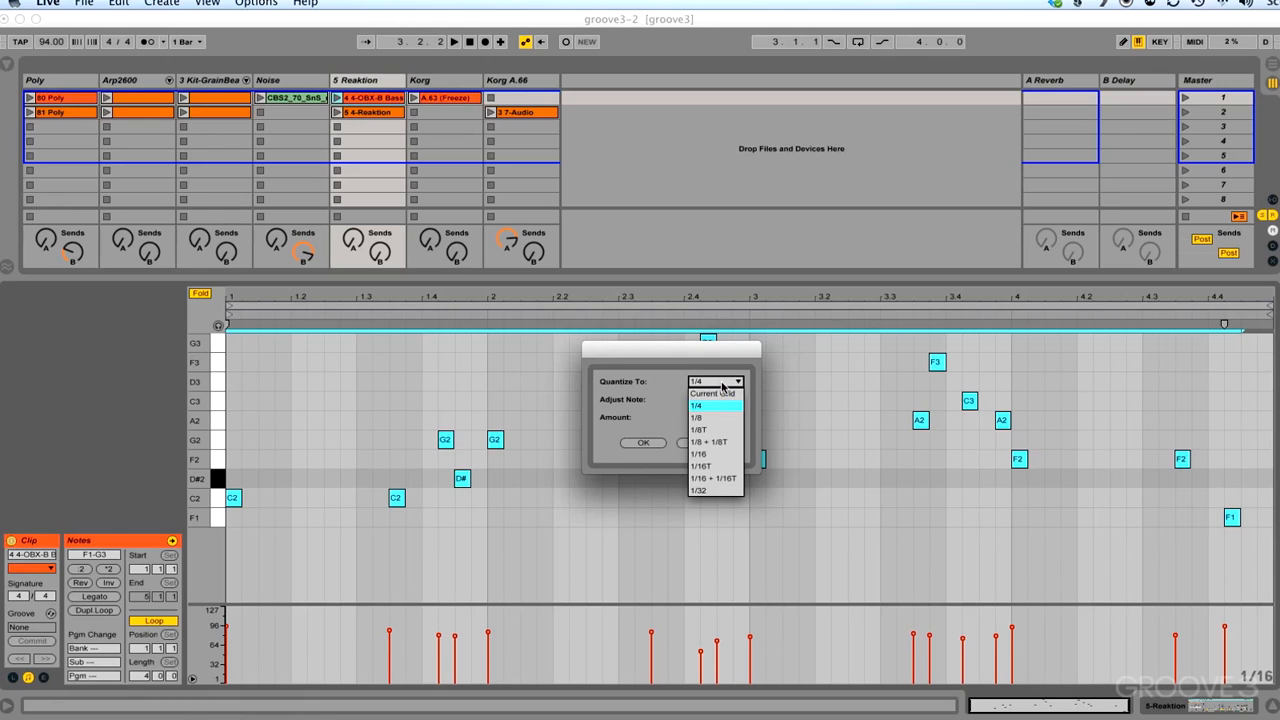
left_click(730, 461)
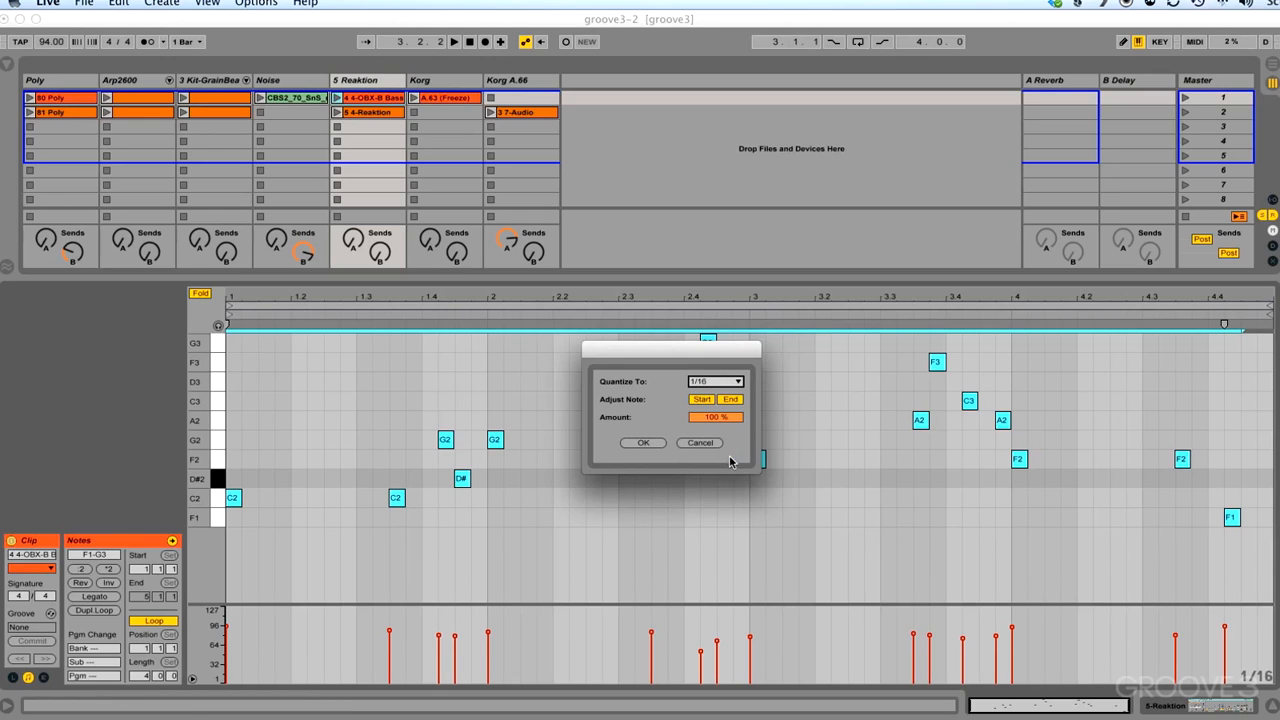
left_click(734, 386)
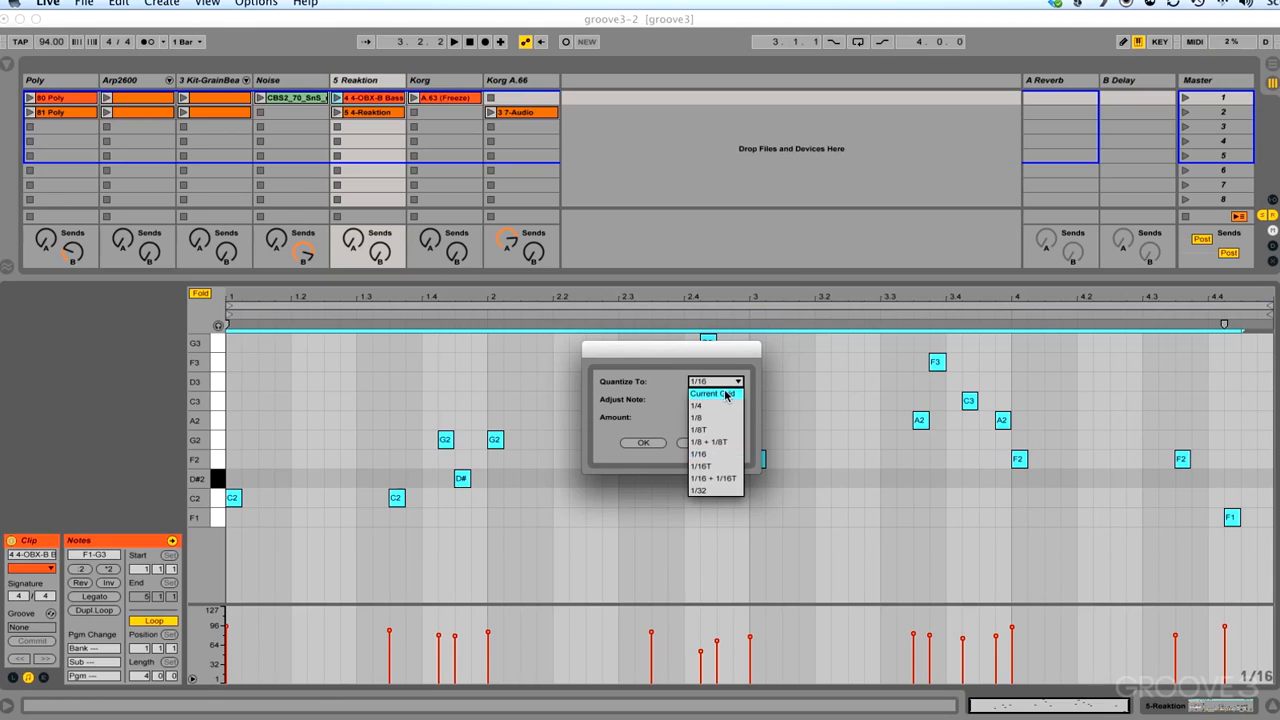
left_click(720, 388)
left_click(720, 387)
left_click(720, 387)
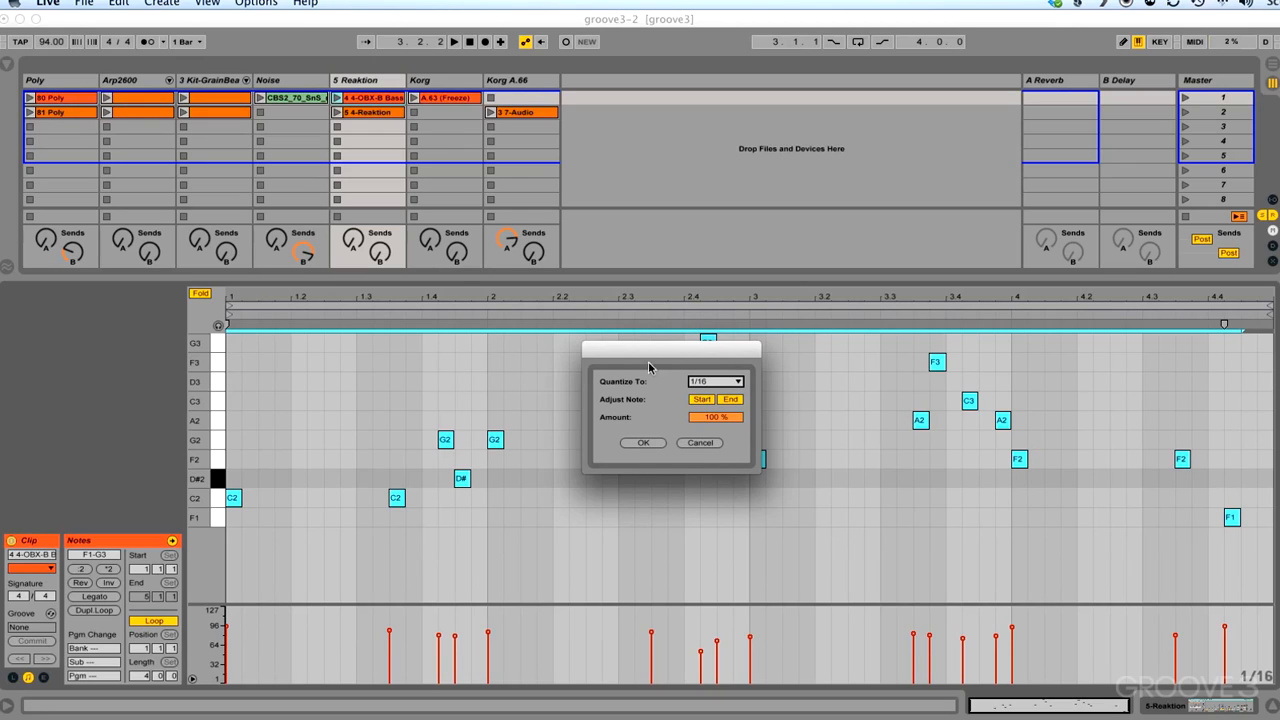
left_click(718, 420)
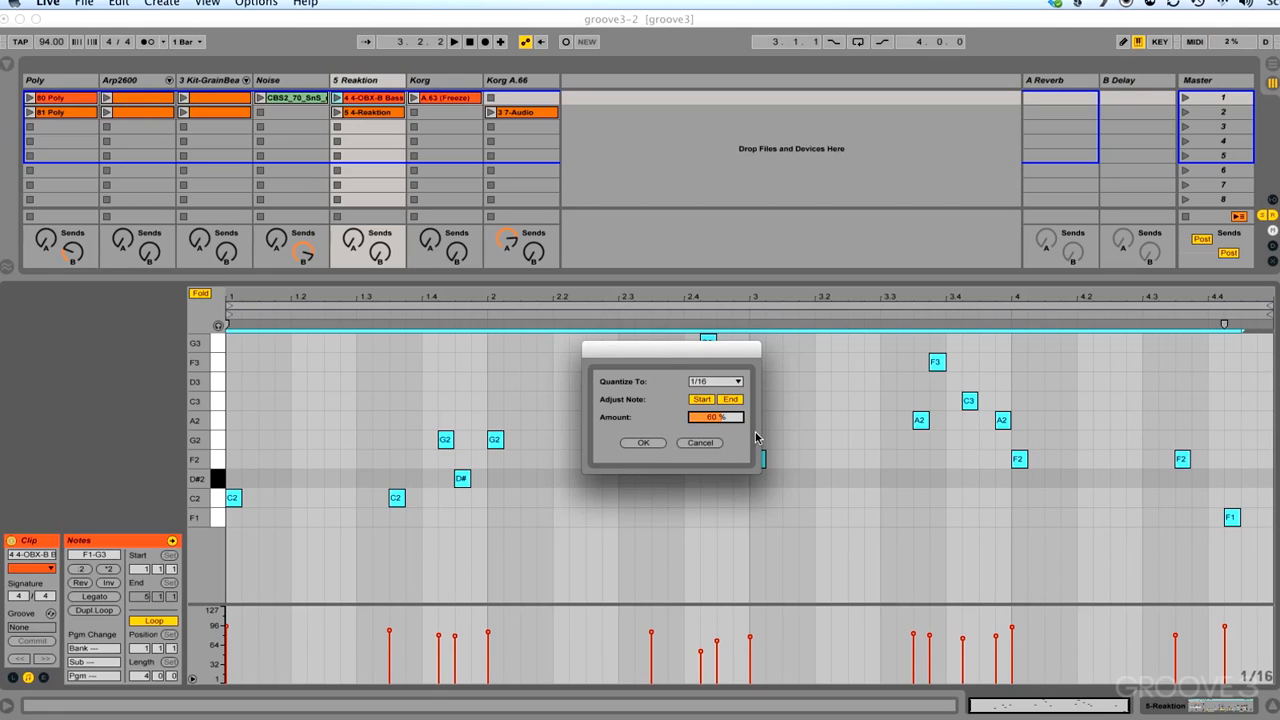
left_click(641, 443)
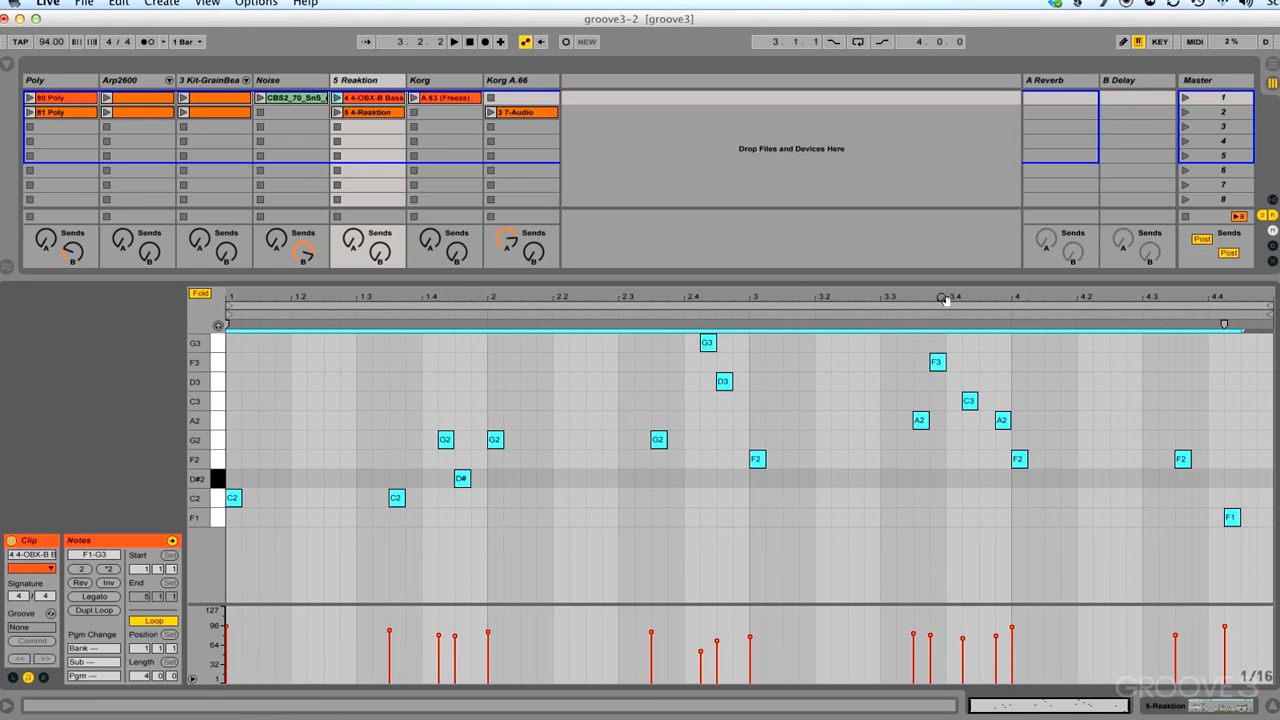
left_click_drag(944, 298, 940, 430)
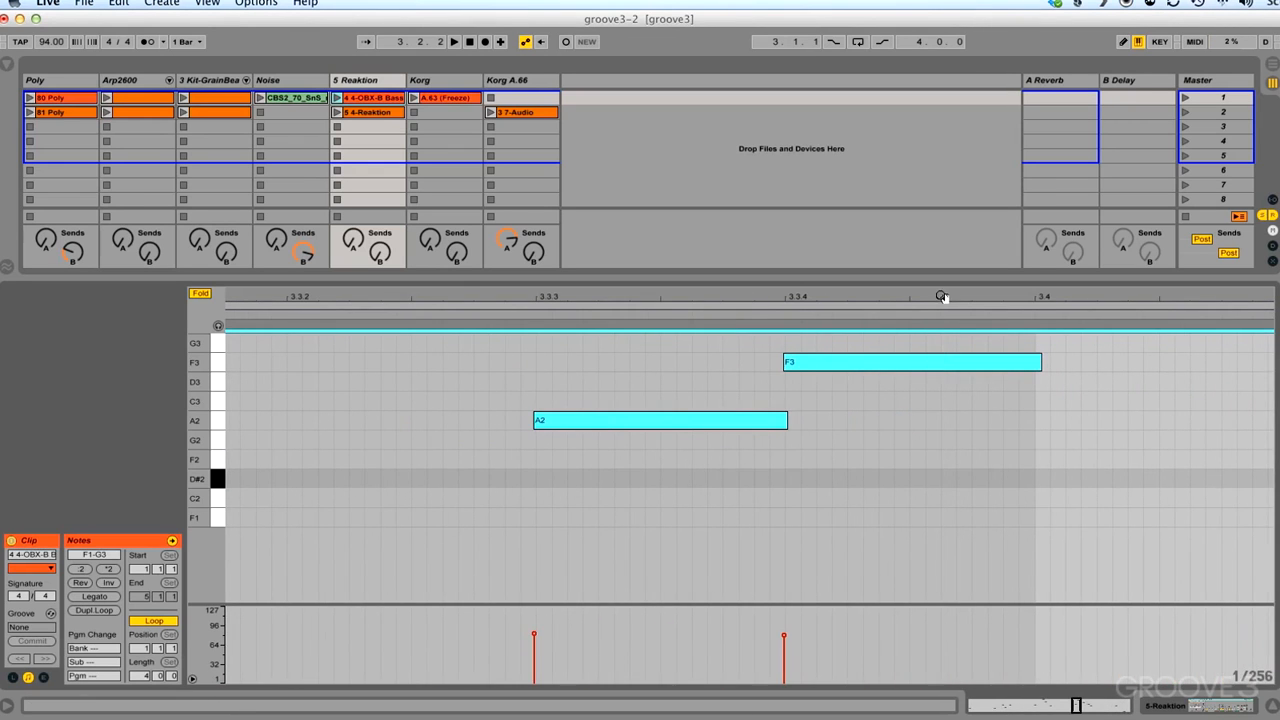
mouse_move(797, 293)
left_mouse_down()
mouse_move(797, 332)
mouse_move(830, 235)
left_mouse_up()
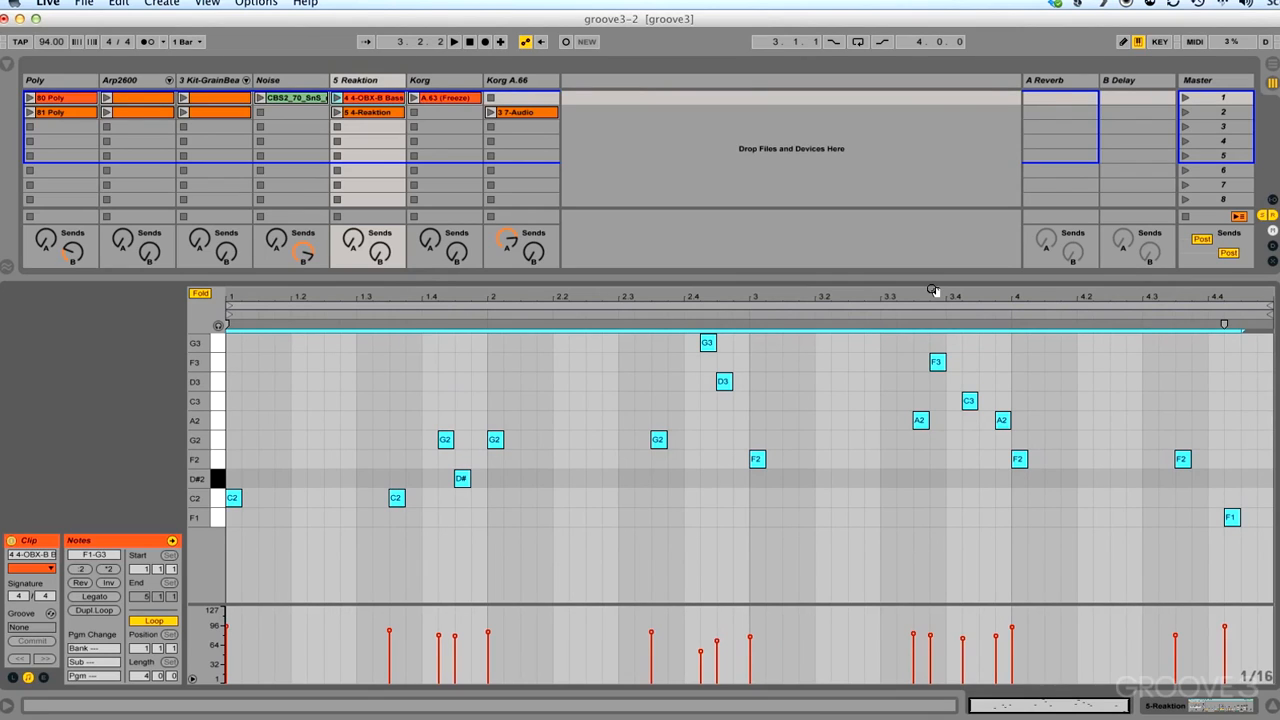
- Open the 80 Poly clip and delete the very short C4 note at its start
left_click(59, 100)
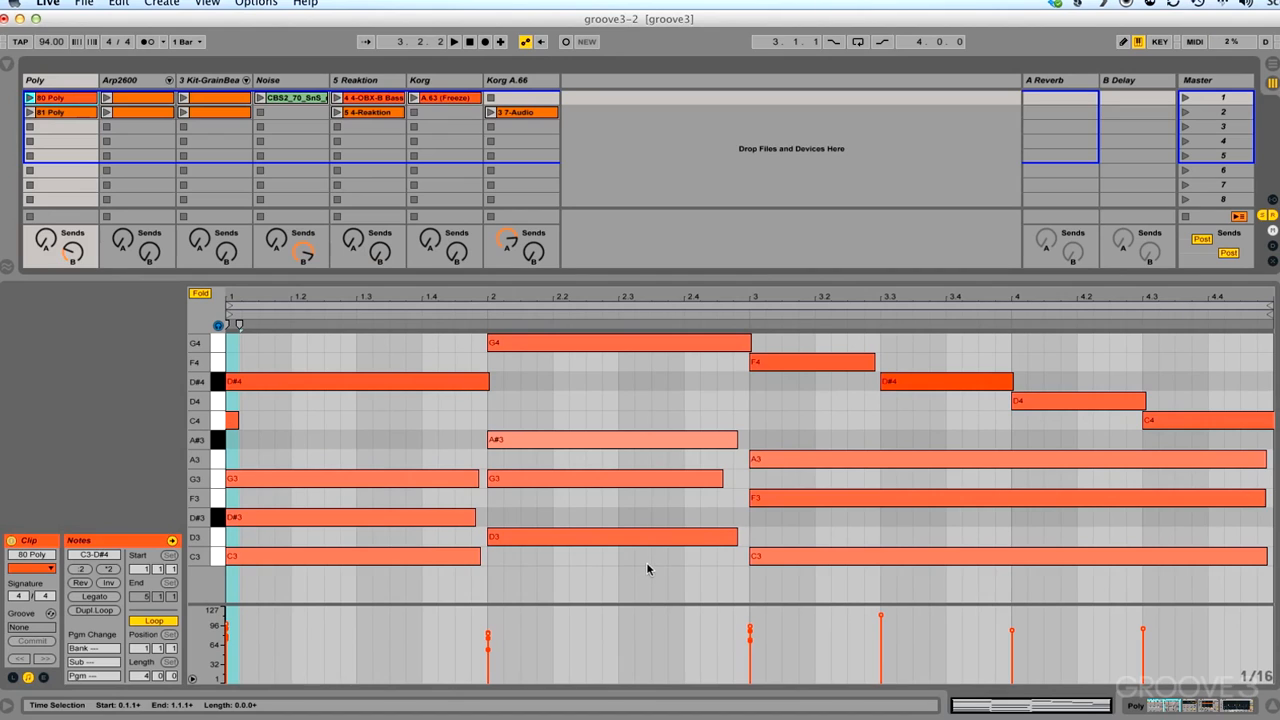
double_click(232, 420)
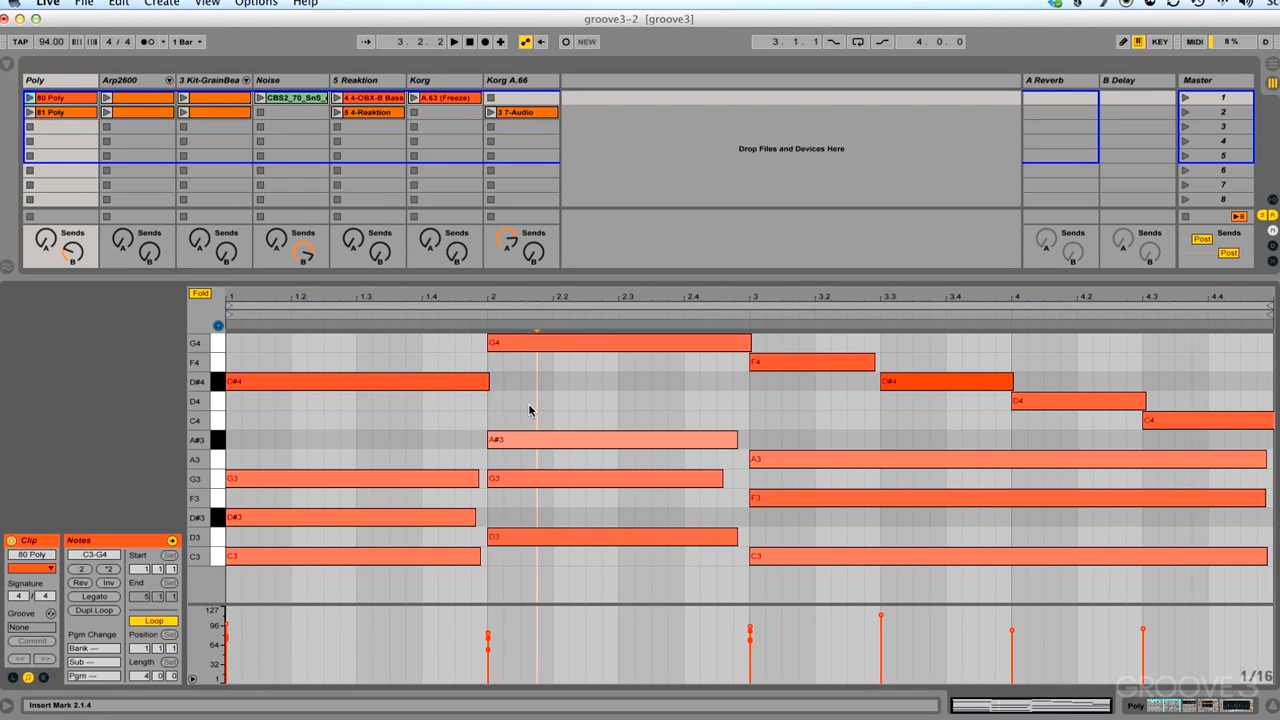
- Quantize all notes of the 80 Poly clip to 1/4, adjusting start and end with an amount of 100%
key("super+a")
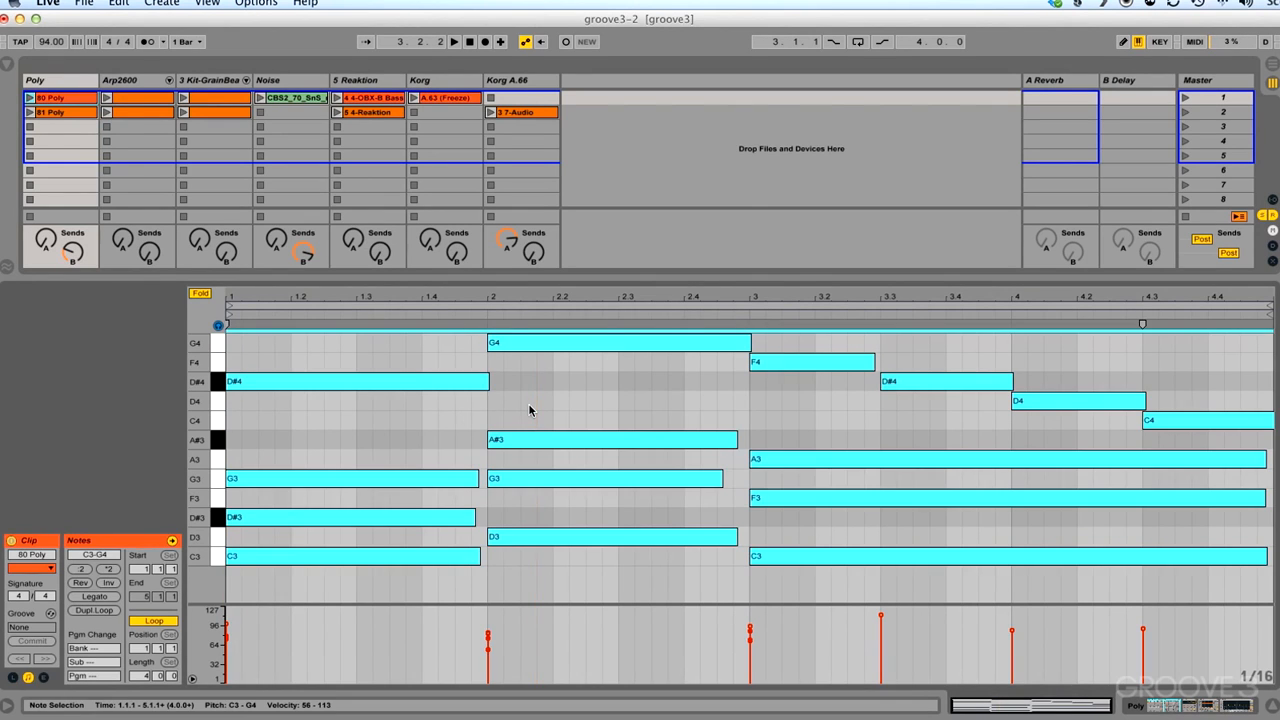
right_click(451, 381)
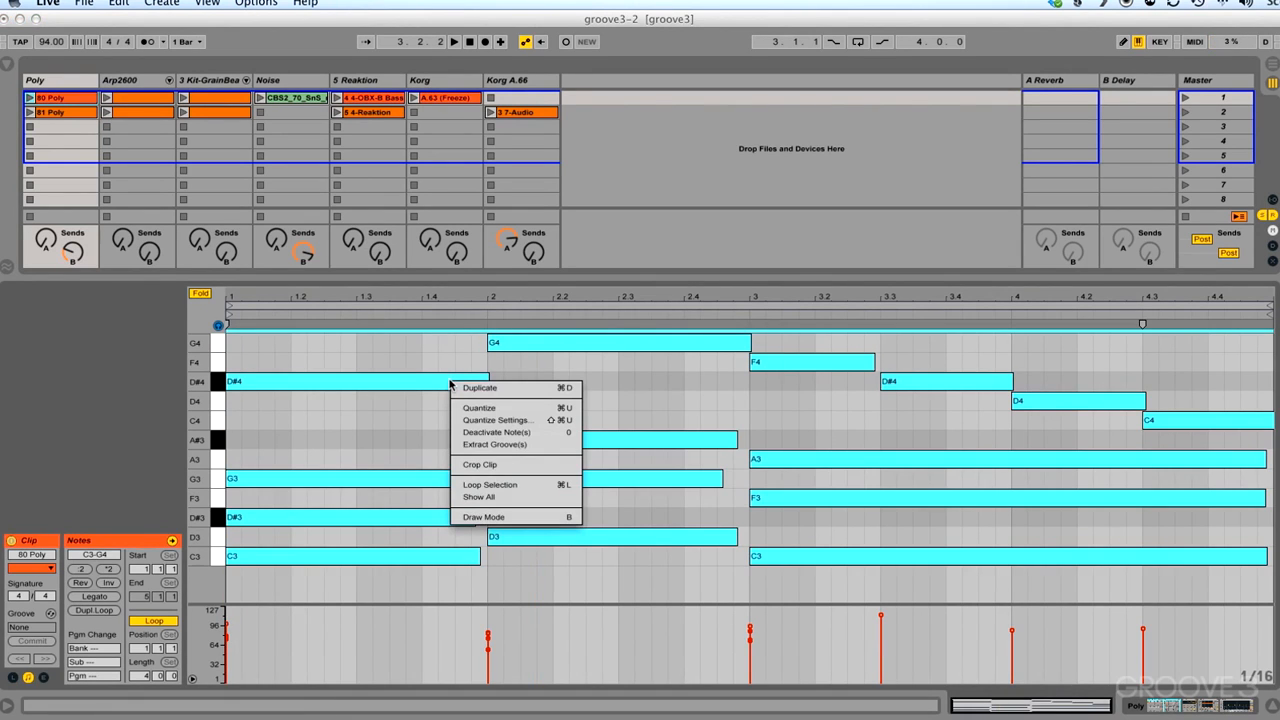
left_click(515, 421)
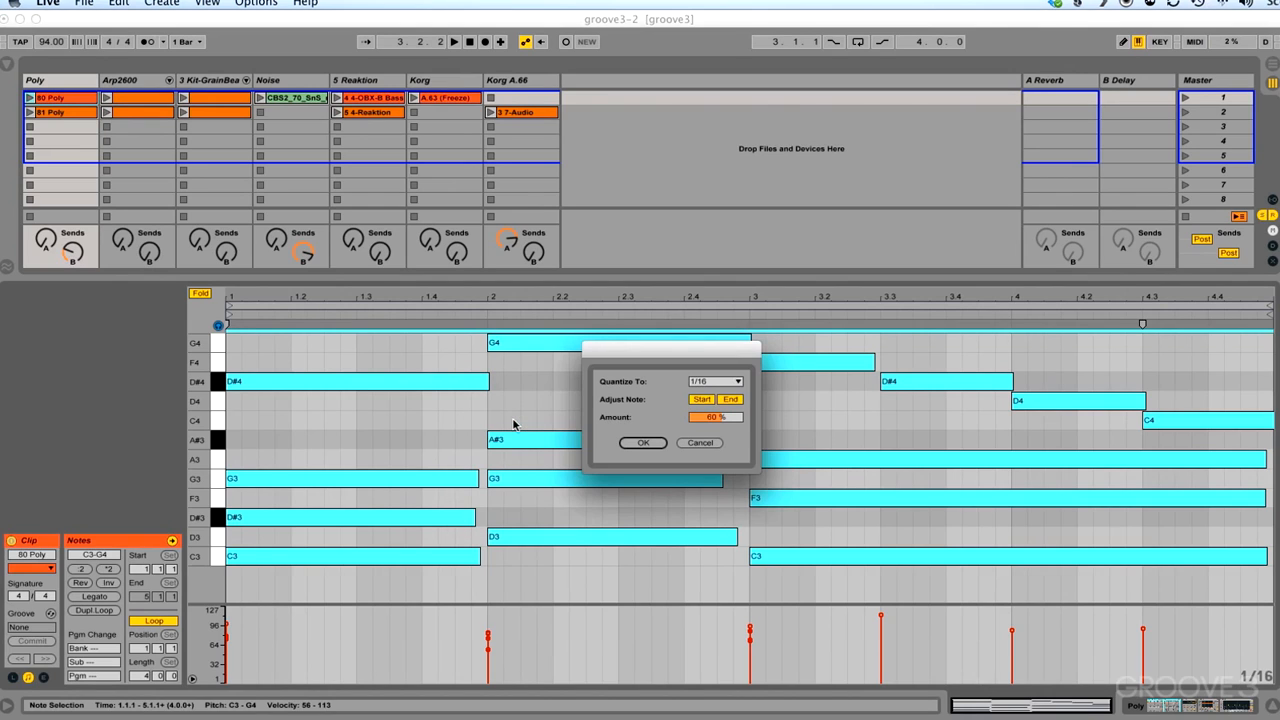
left_click(728, 386)
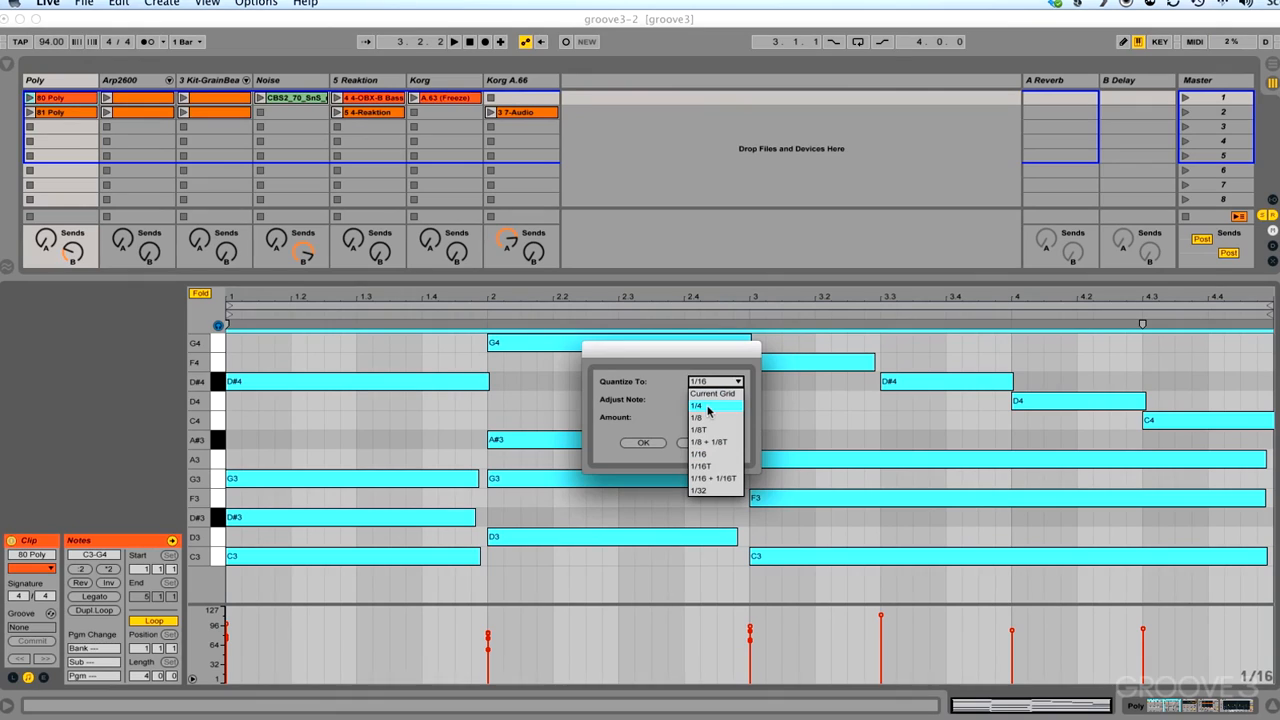
left_click(708, 406)
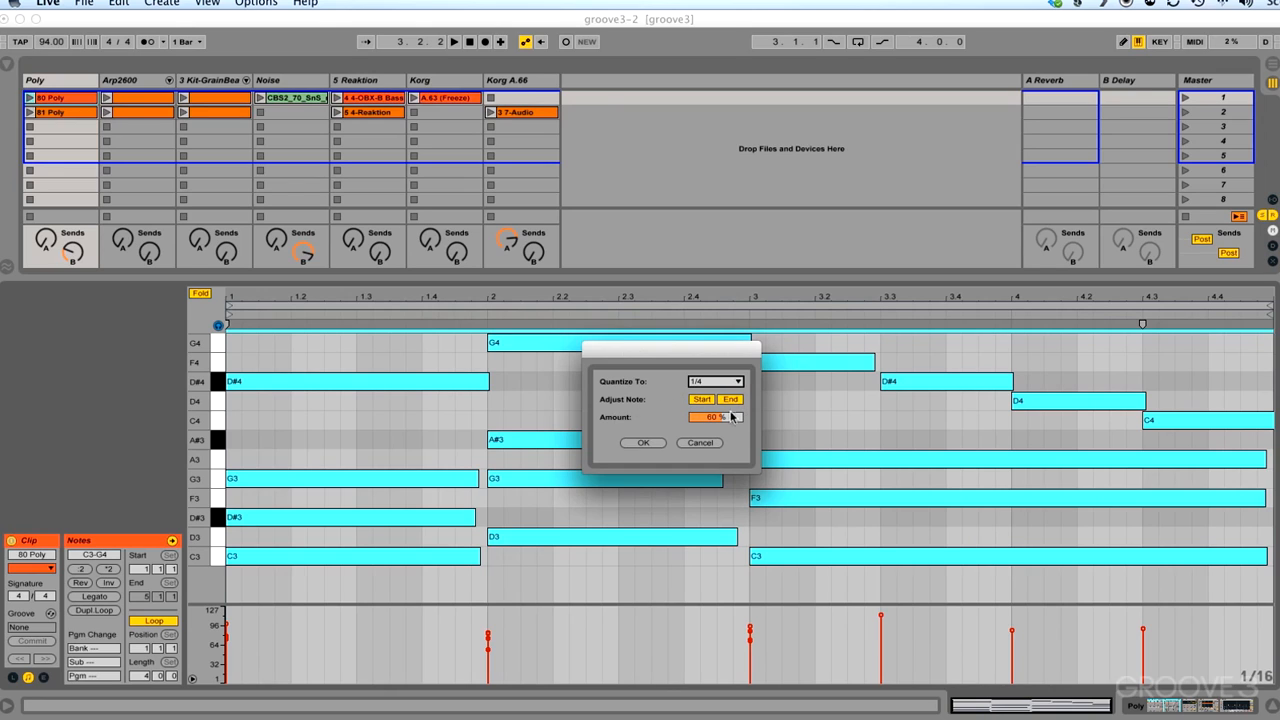
left_click_drag(717, 417, 717, 380)
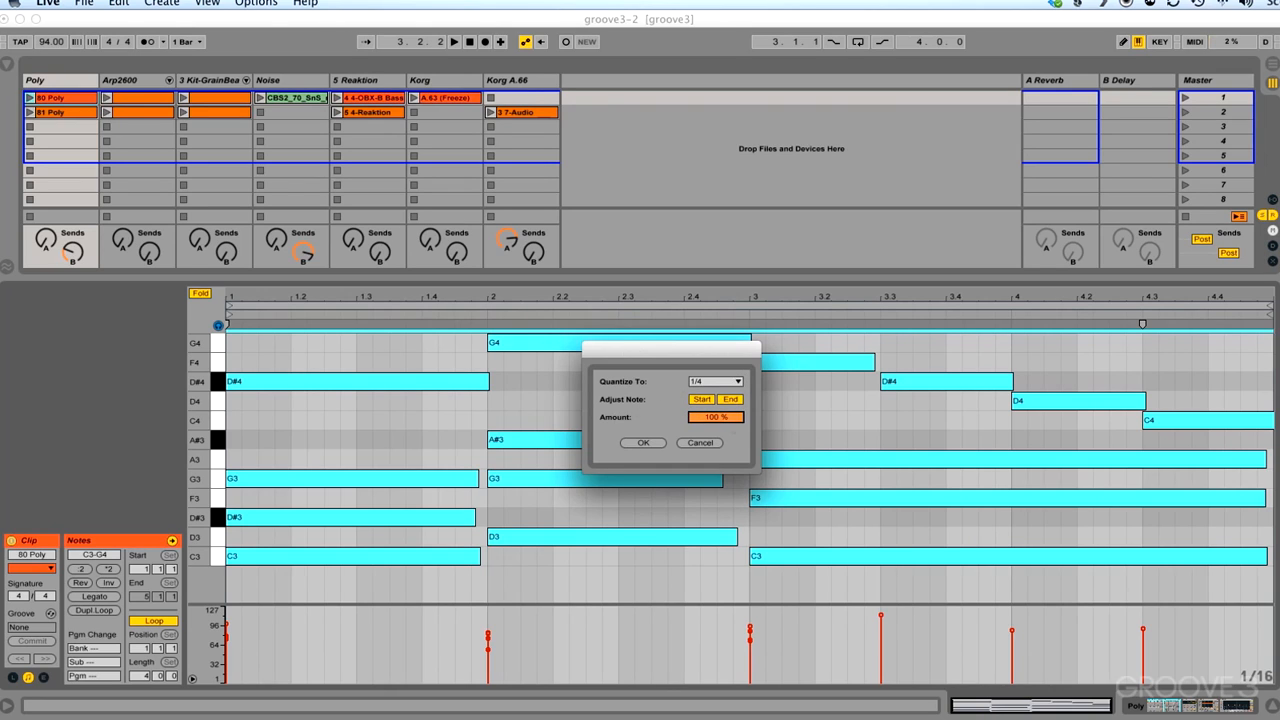
left_click(642, 443)
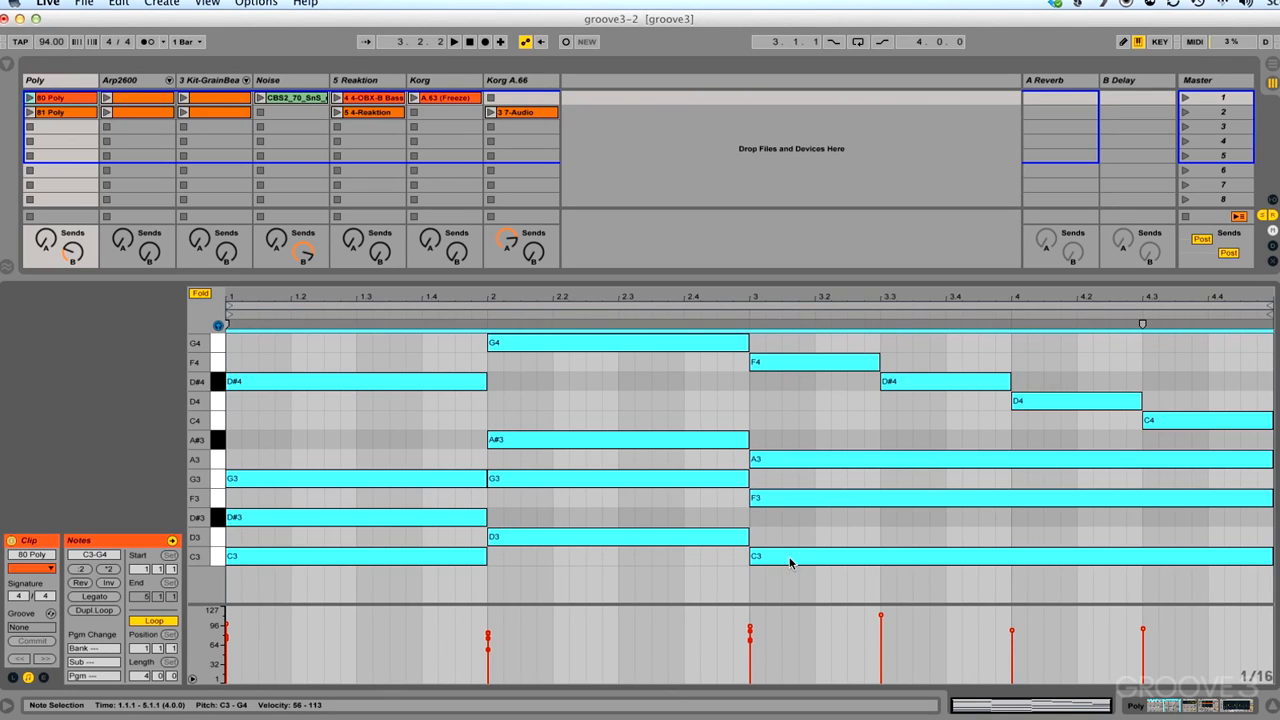
- Launch the 80 Poly clip to audition the quantized chords, and clear the note selection
left_click(30, 101)
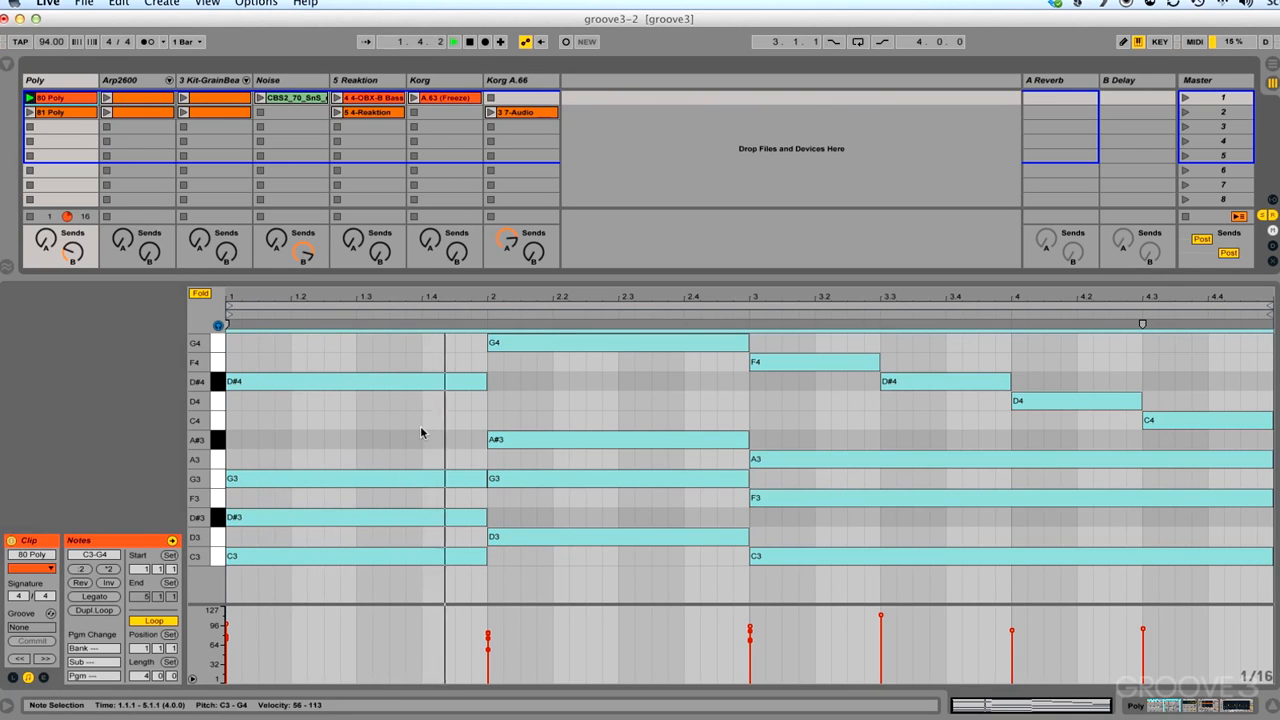
left_click(421, 355)
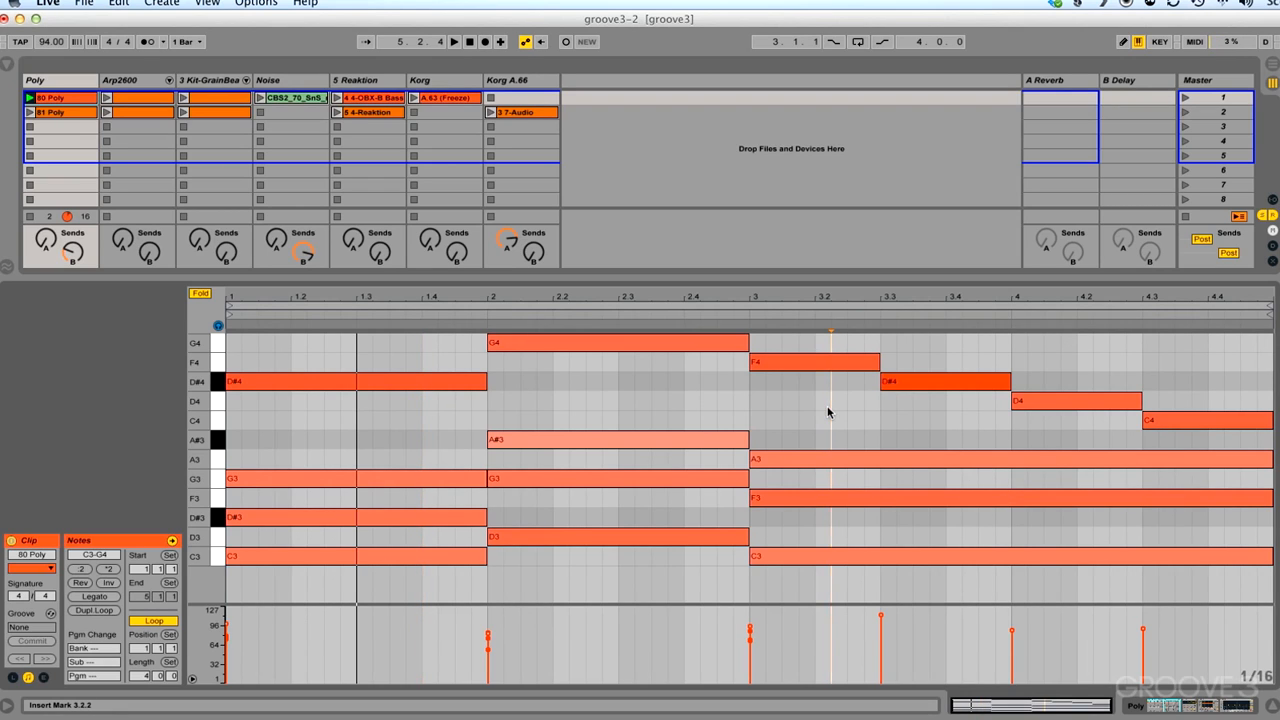
- Select all notes in the 80 Poly clip, compress them by moving the end stretch marker to just before 4.2, and launch the clip
key("super+a")
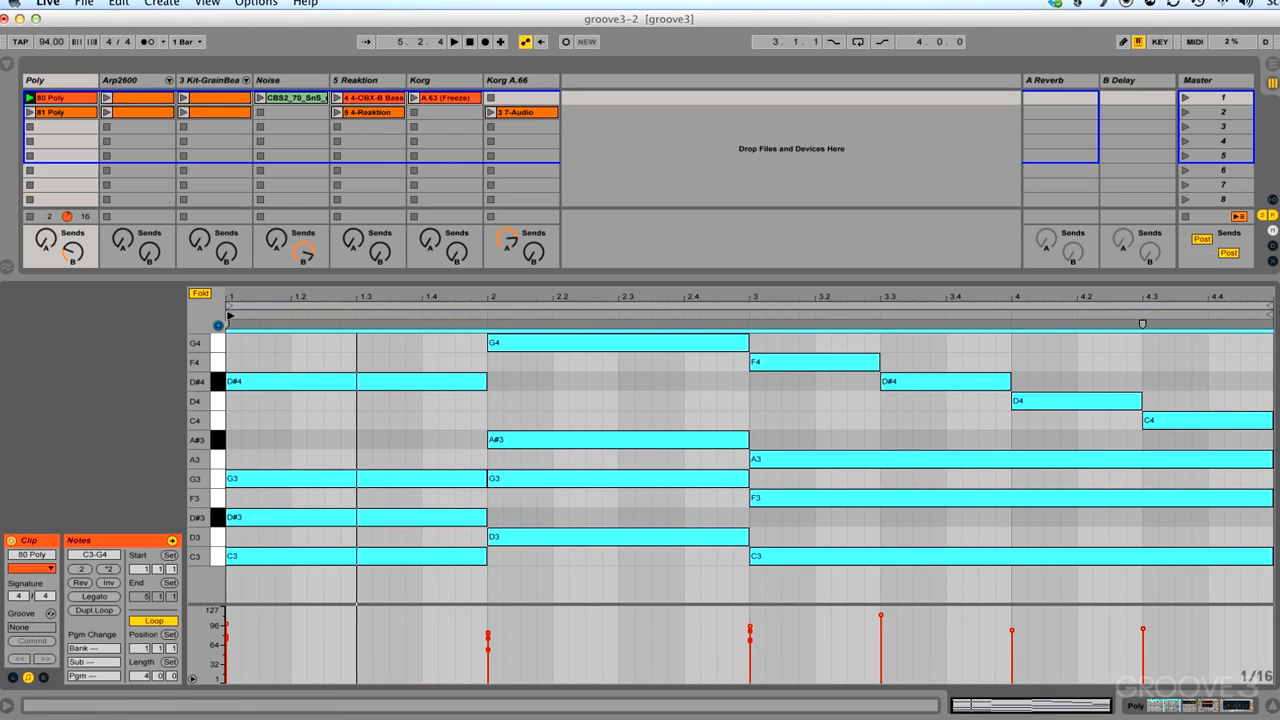
mouse_move(228, 323)
left_mouse_down()
mouse_move(486, 323)
mouse_move(234, 339)
left_mouse_up()
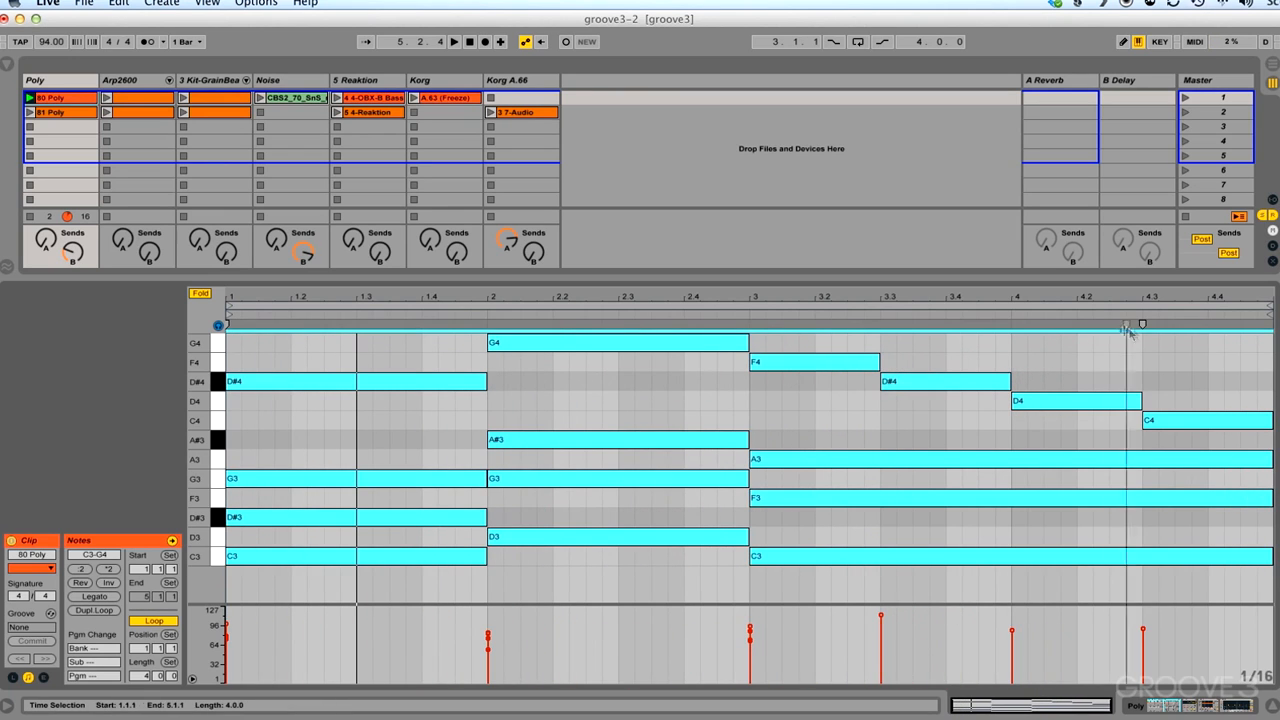
mouse_move(1143, 323)
left_mouse_down()
mouse_move(933, 323)
mouse_move(1061, 323)
left_mouse_up()
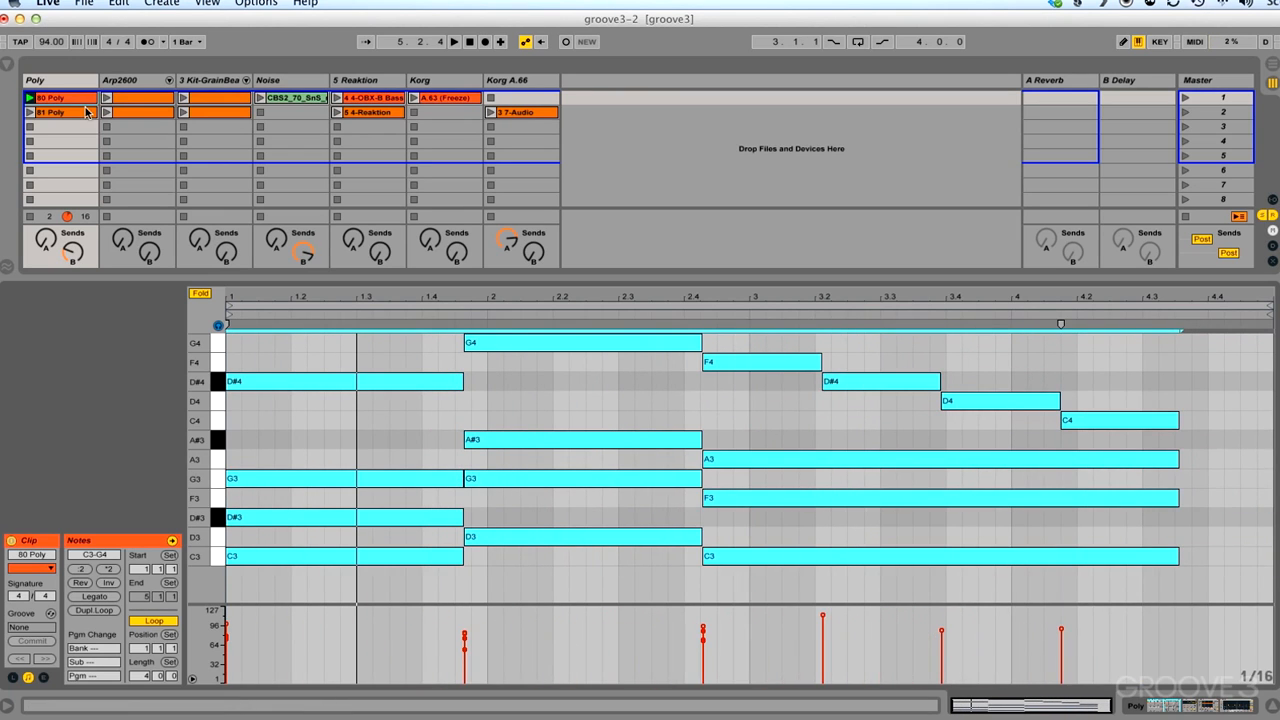
left_click(30, 98)
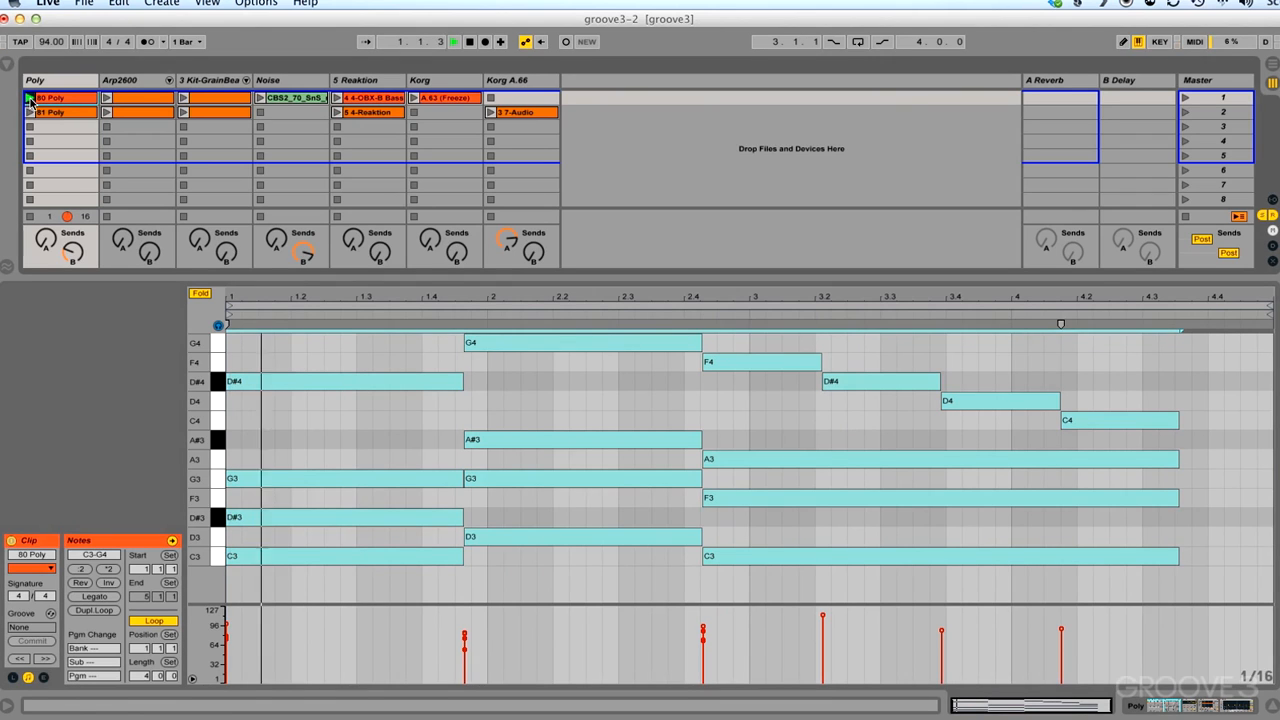
- Compress all selected notes to 2 bars with the end stretch marker, and expand them back to the full 4 bars
right_click(1063, 324)
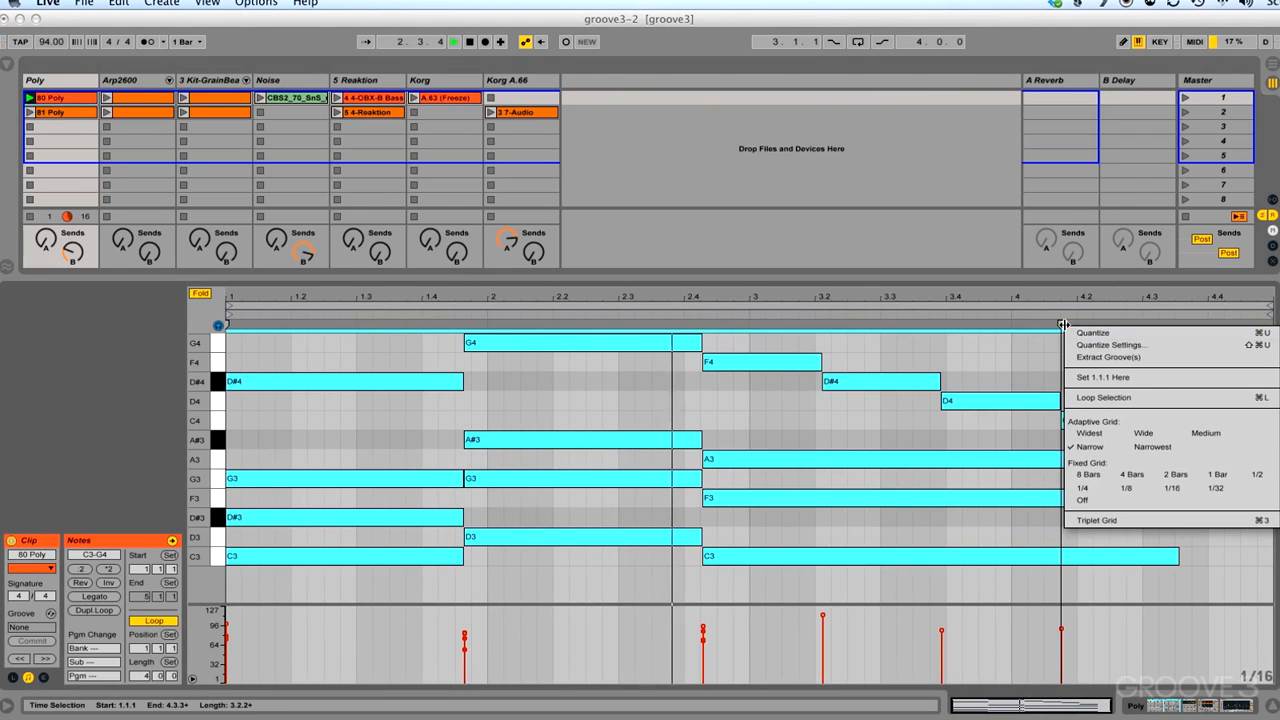
key("Escape")
mouse_move(1063, 324)
left_mouse_down()
mouse_move(735, 328)
mouse_move(678, 342)
left_mouse_up()
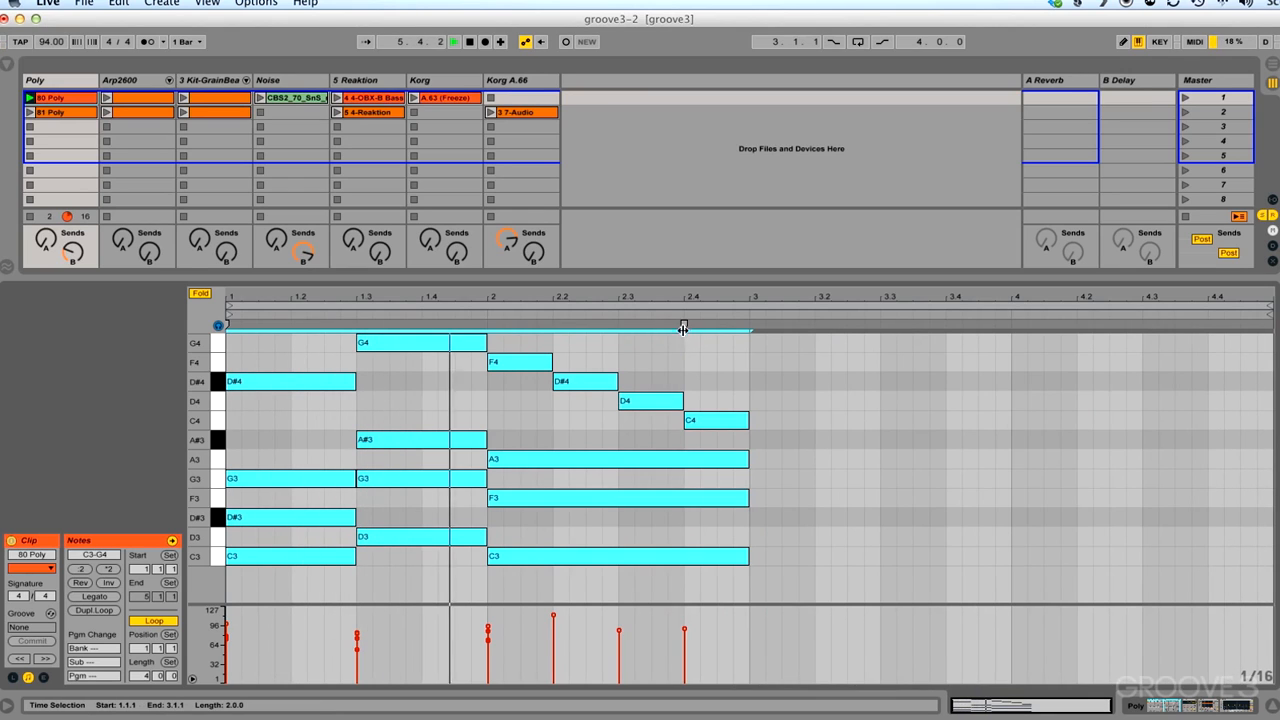
mouse_move(684, 325)
left_mouse_down()
mouse_move(1148, 340)
mouse_move(1105, 323)
mouse_move(1027, 338)
left_mouse_up()
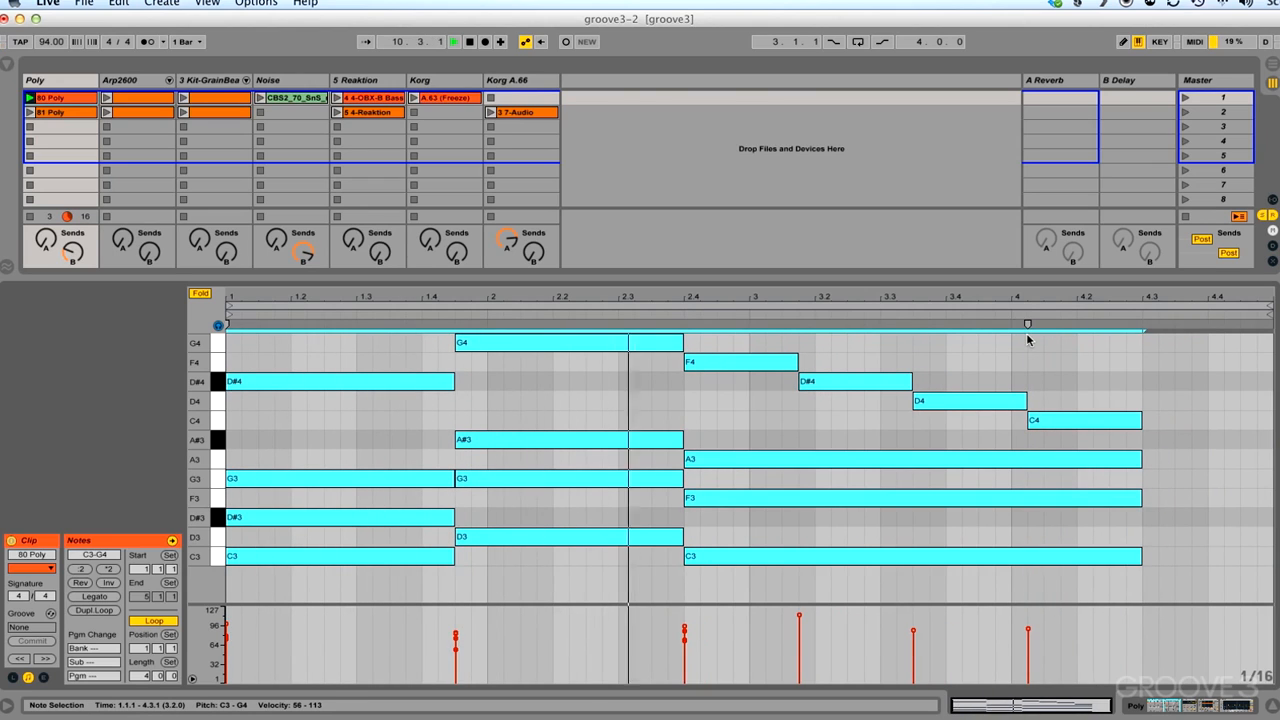
mouse_move(1027, 324)
left_mouse_down()
mouse_move(1008, 323)
mouse_move(1143, 324)
left_mouse_up()
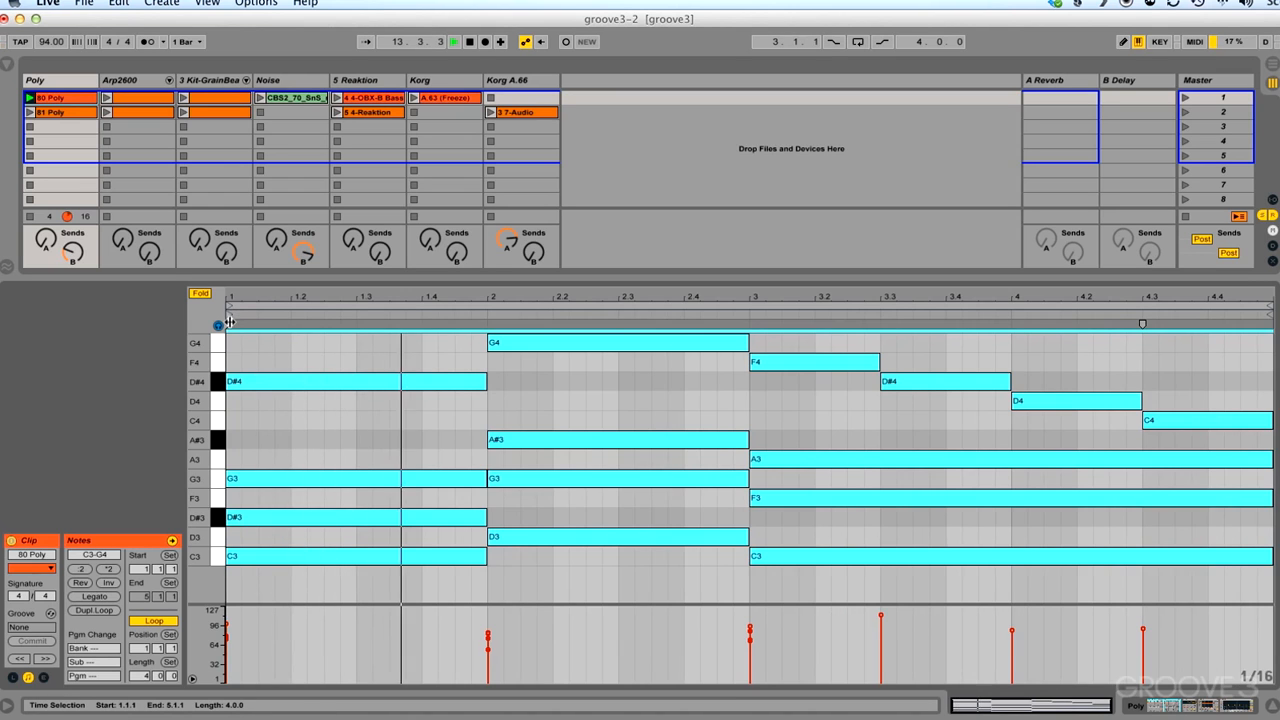
- Select the four melody notes F4 to C4 in bars 3–4, move their start stretch marker to 3.3, and undo the compression
mouse_move(228, 323)
left_mouse_down()
mouse_move(620, 324)
mouse_move(229, 324)
mouse_move(354, 324)
mouse_move(343, 324)
left_mouse_up()
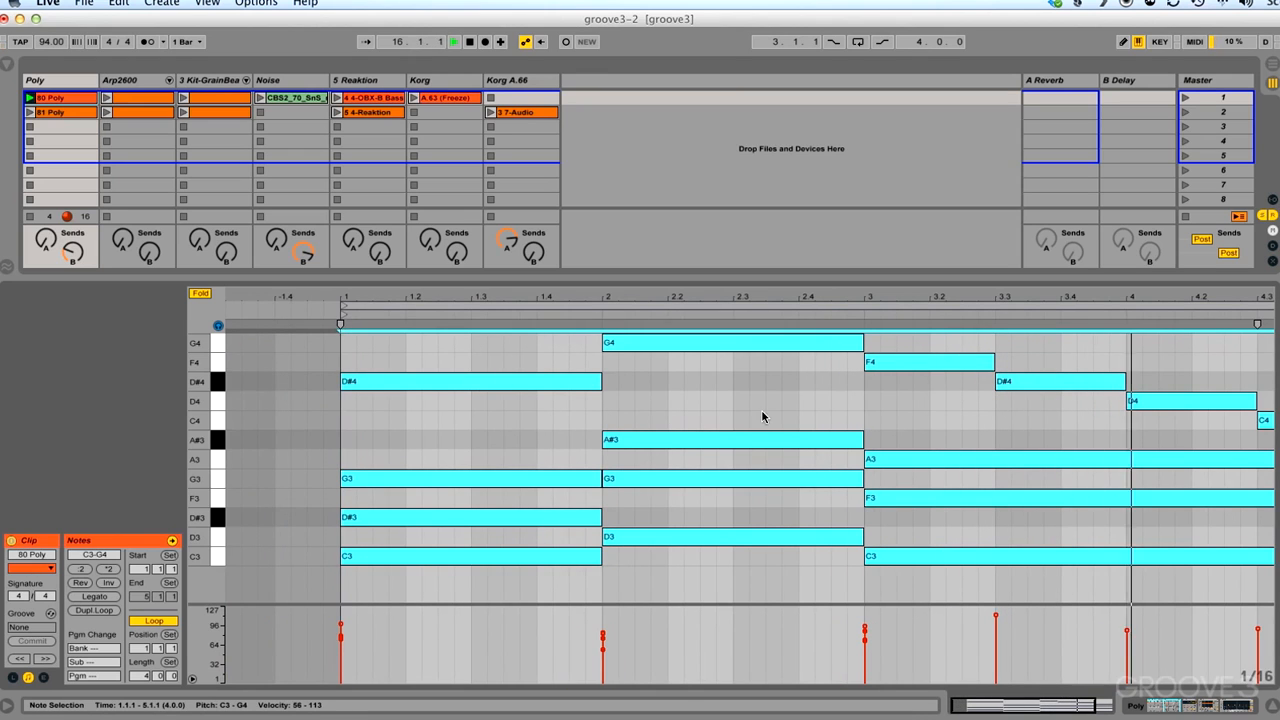
scroll(903, 354, "right", 2)
left_click(900, 352)
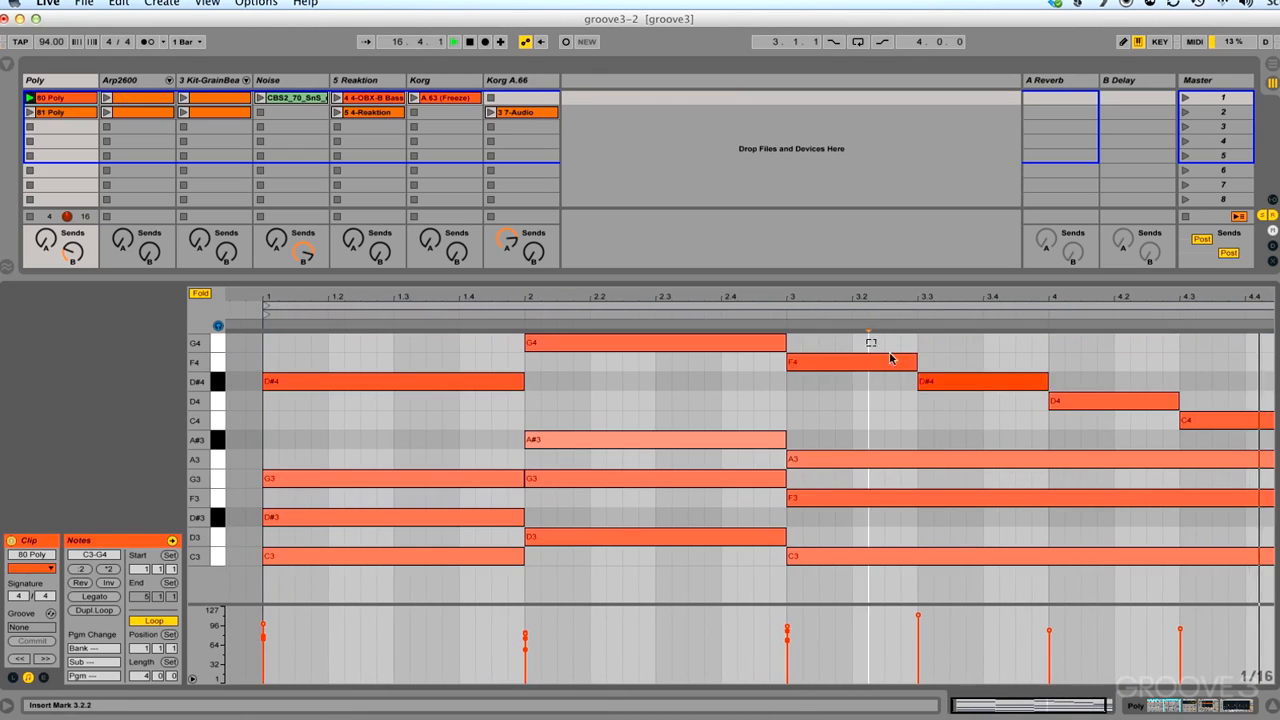
left_click_drag(789, 337, 1240, 421)
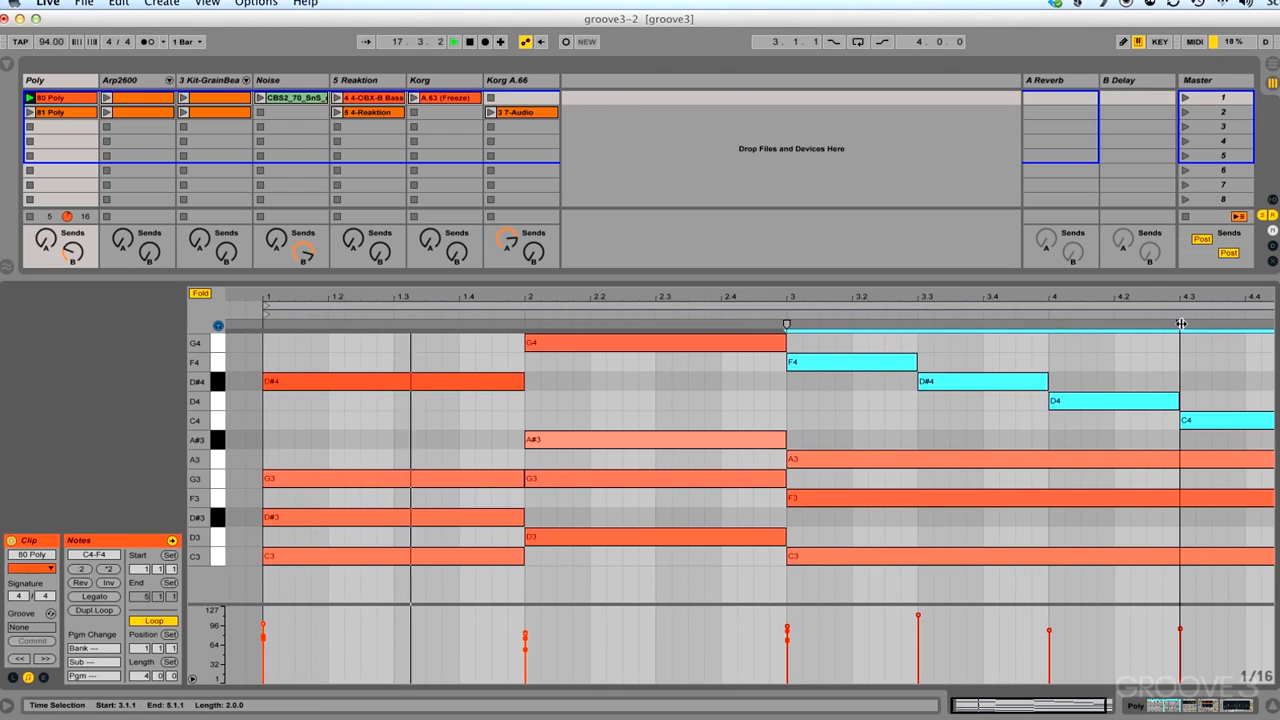
mouse_move(1180, 324)
left_mouse_down()
mouse_move(1080, 324)
mouse_move(1178, 323)
left_mouse_up()
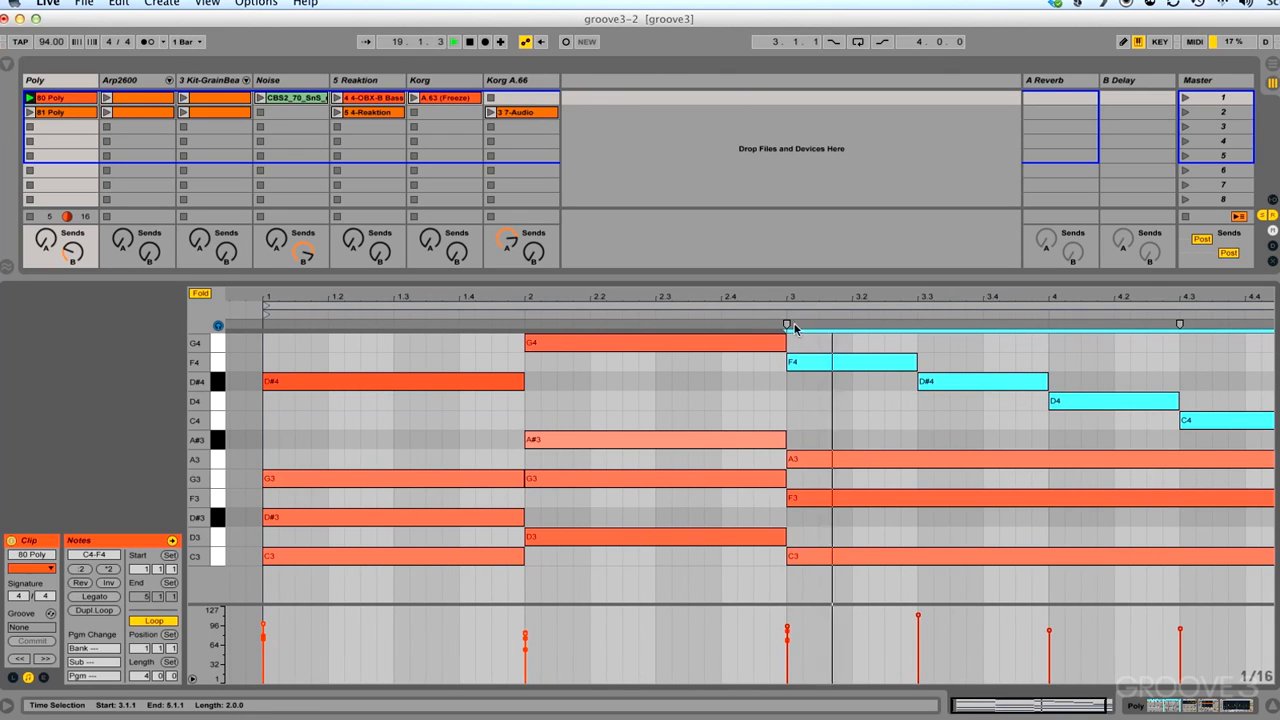
left_click_drag(788, 324, 912, 326)
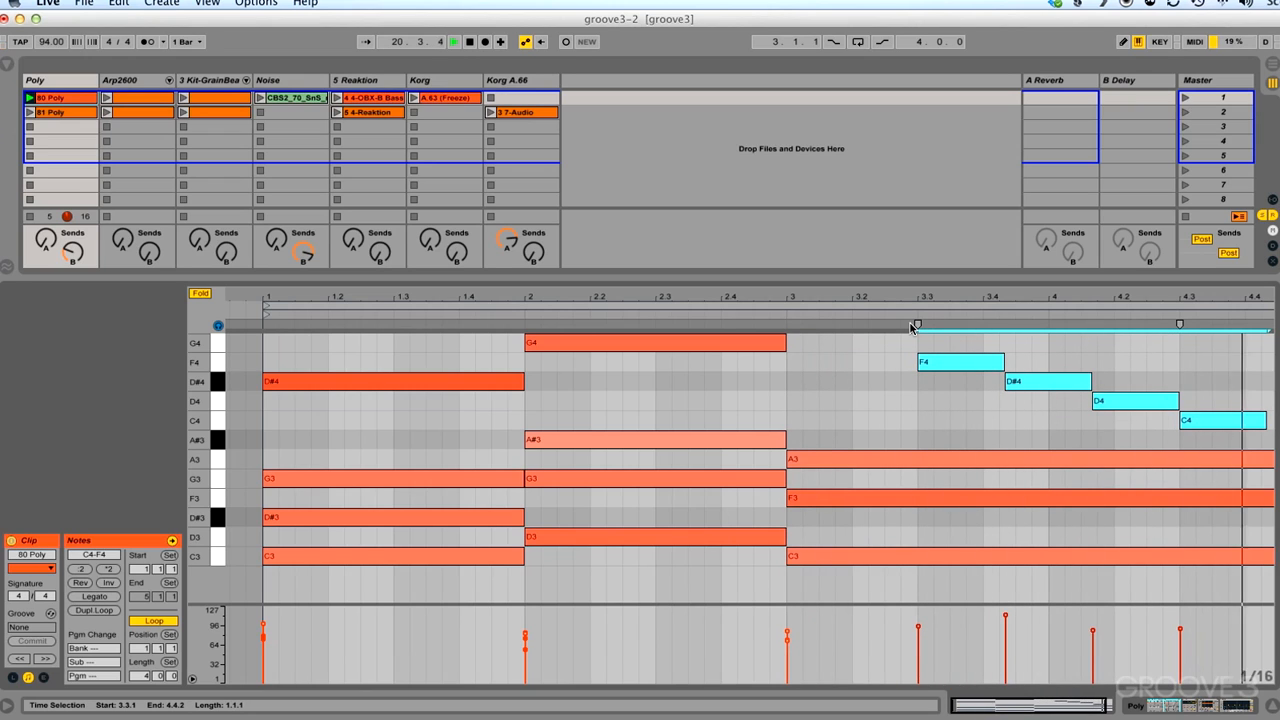
key("super+z")
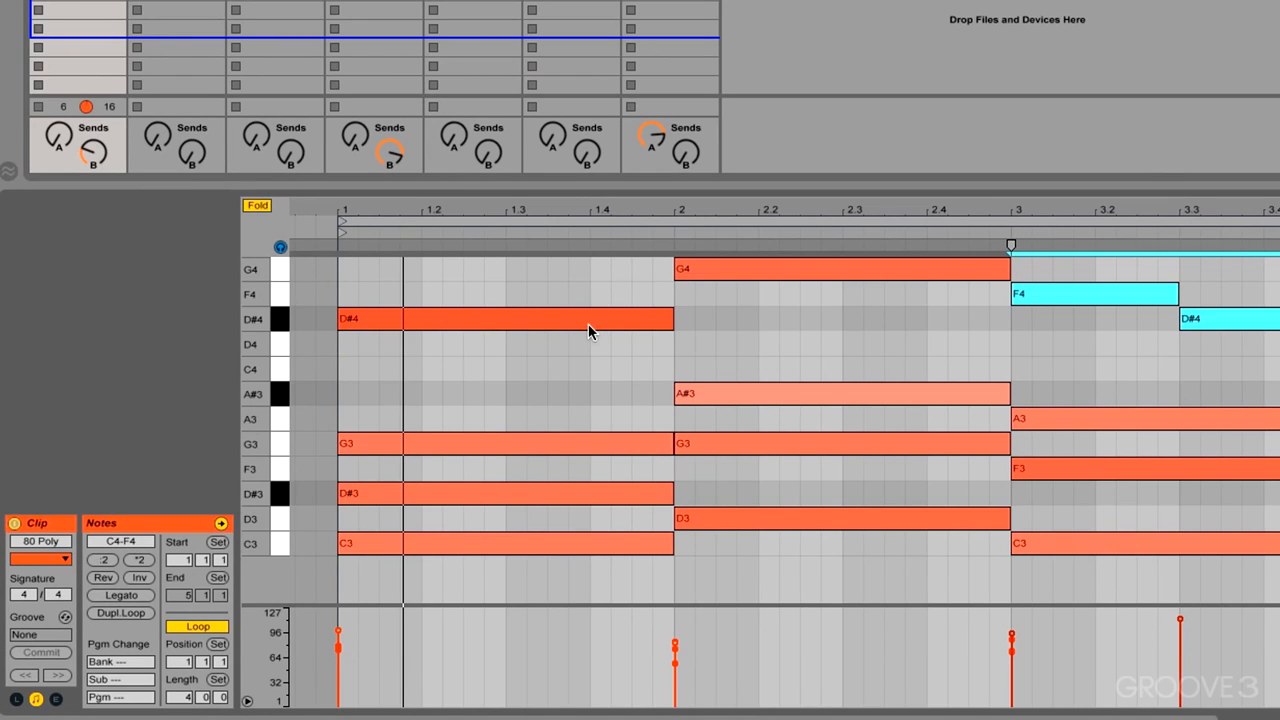
- Duplicate the loop of the 80 Poly clip to a length of 8 bars, and clear the selection
left_click(121, 613)
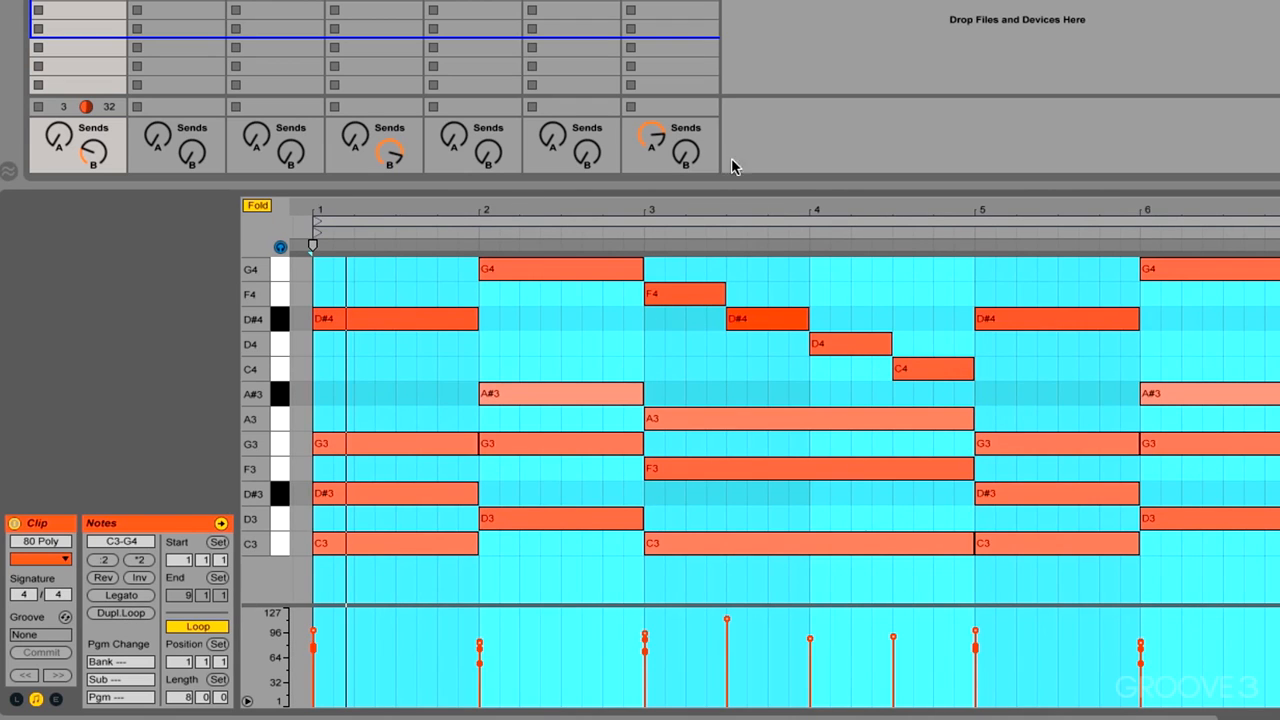
left_click(782, 547)
- Select the F4 to C4 melody notes in bars 3–4, and reverse and invert them, restoring the original notes after each
left_click_drag(682, 266, 929, 397)
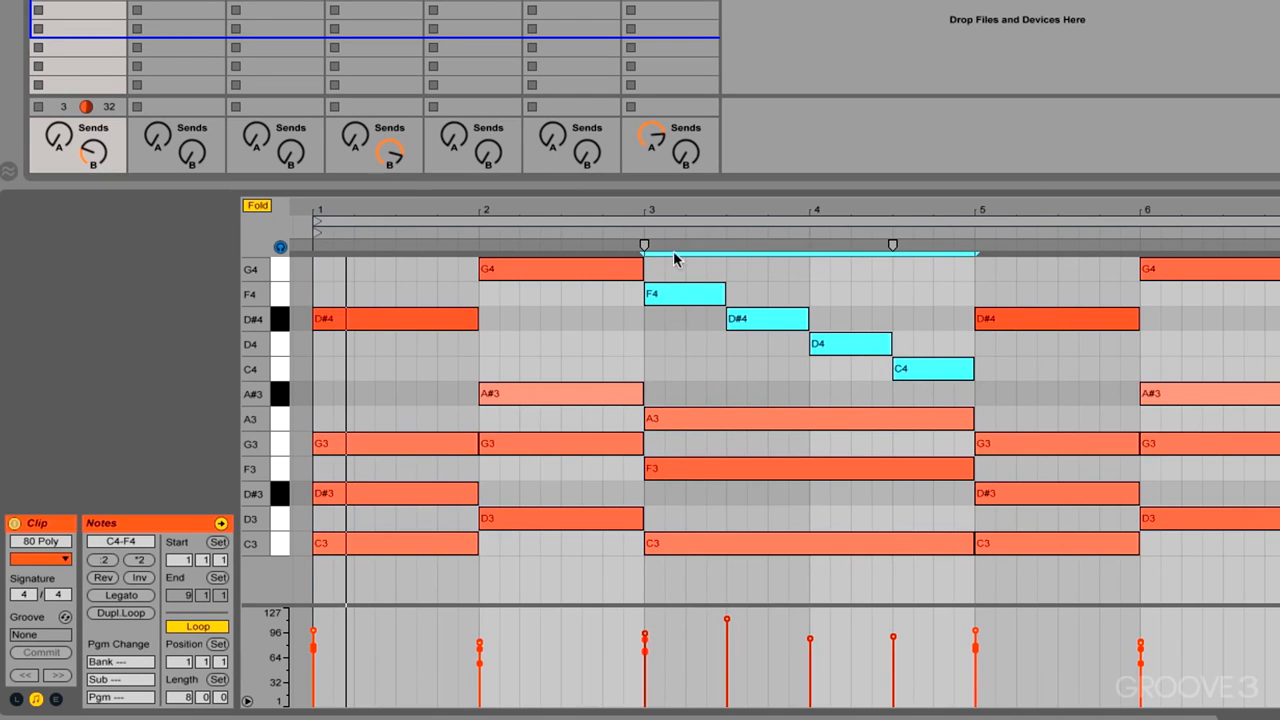
left_click(108, 579)
left_click(108, 579)
left_click(139, 580)
left_click(141, 581)
- Select the upper notes from bar 3 through bar 6, and reverse and invert them, restoring the original notes after each
left_click_drag(703, 270, 1220, 403)
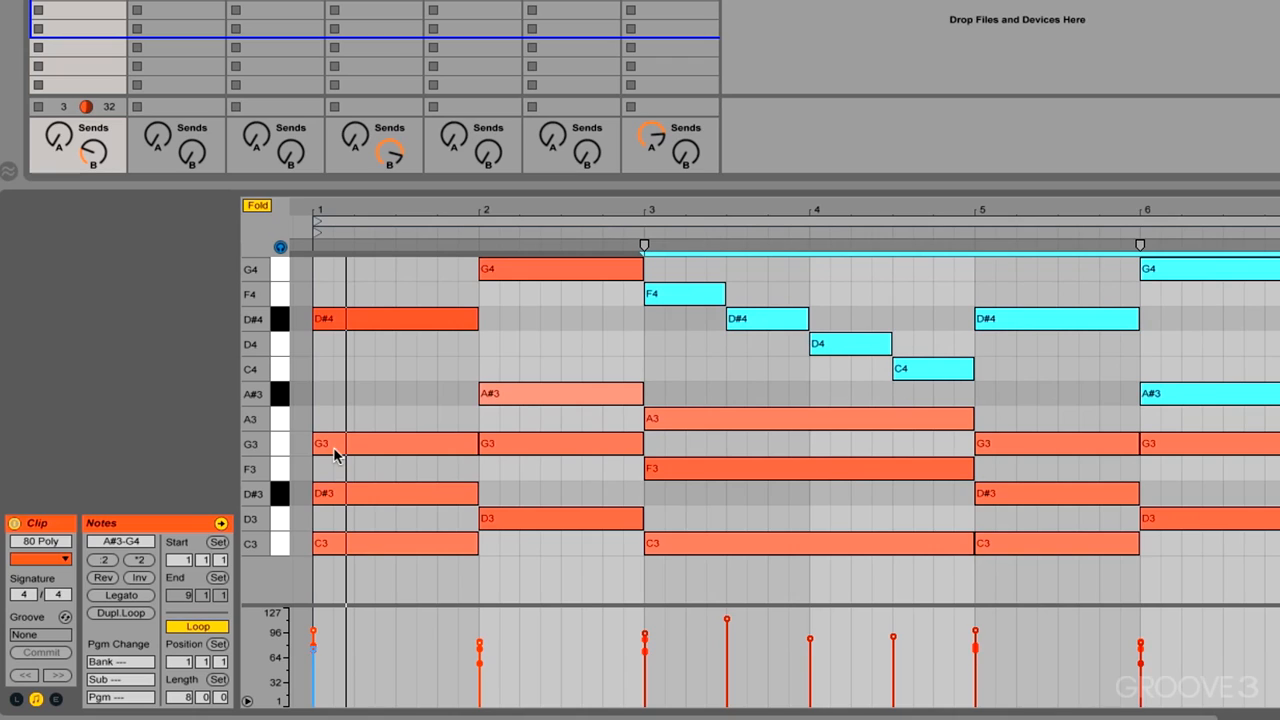
left_click(101, 584)
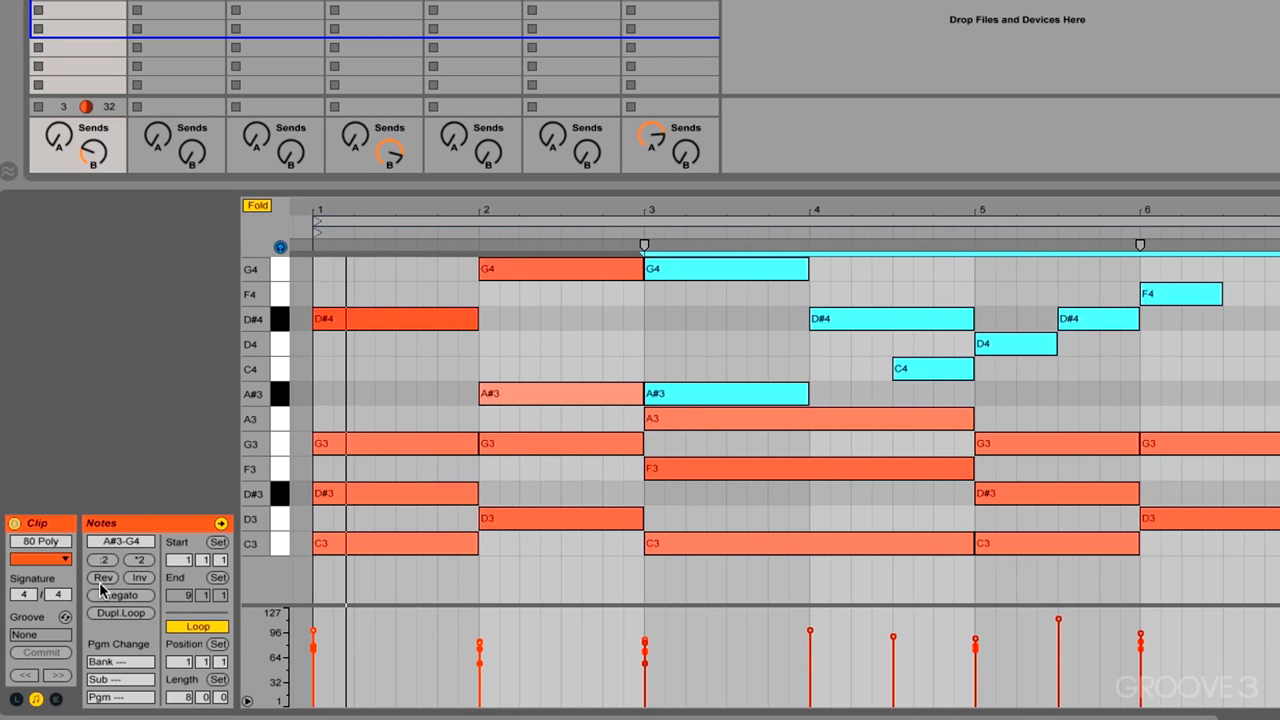
left_click(101, 586)
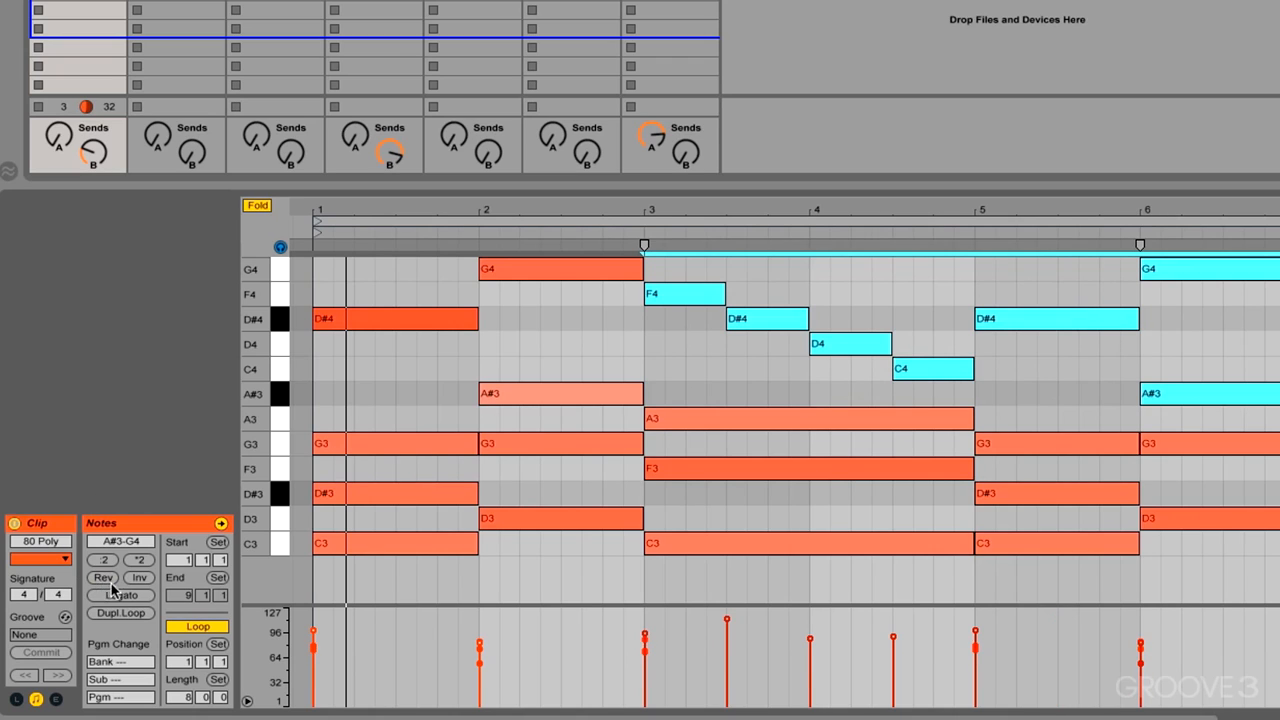
left_click(141, 578)
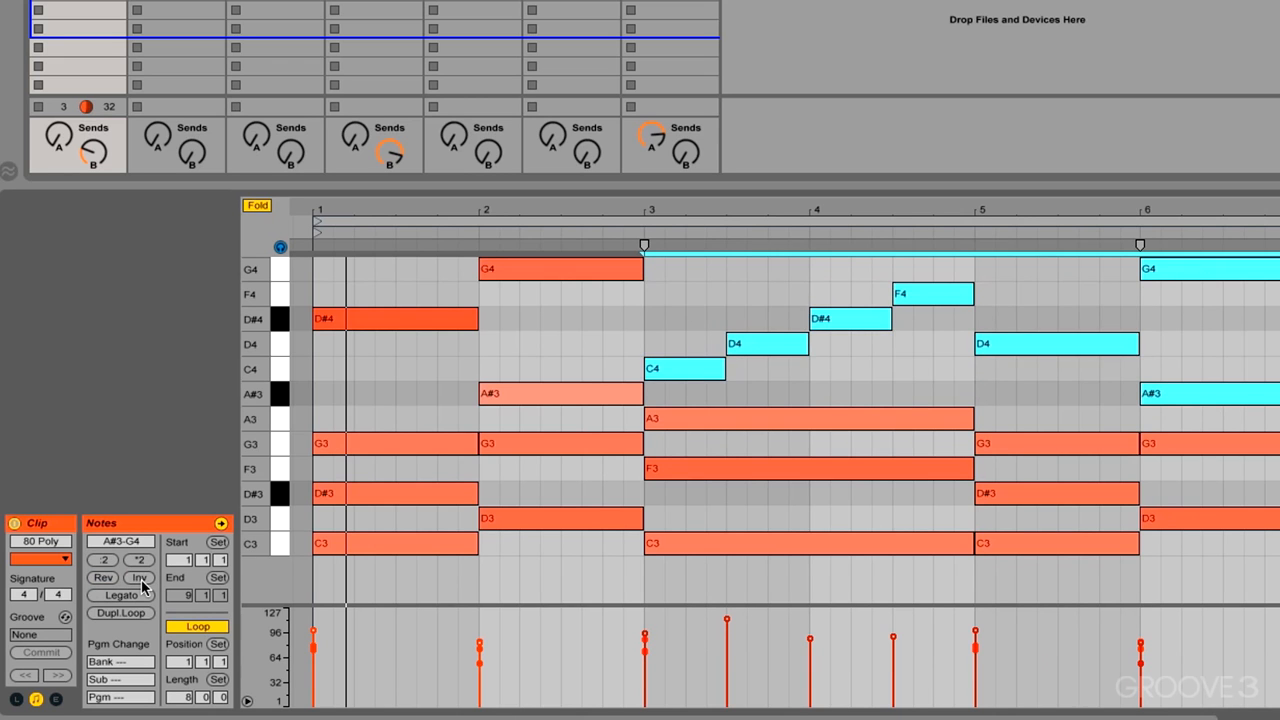
left_click(141, 579)
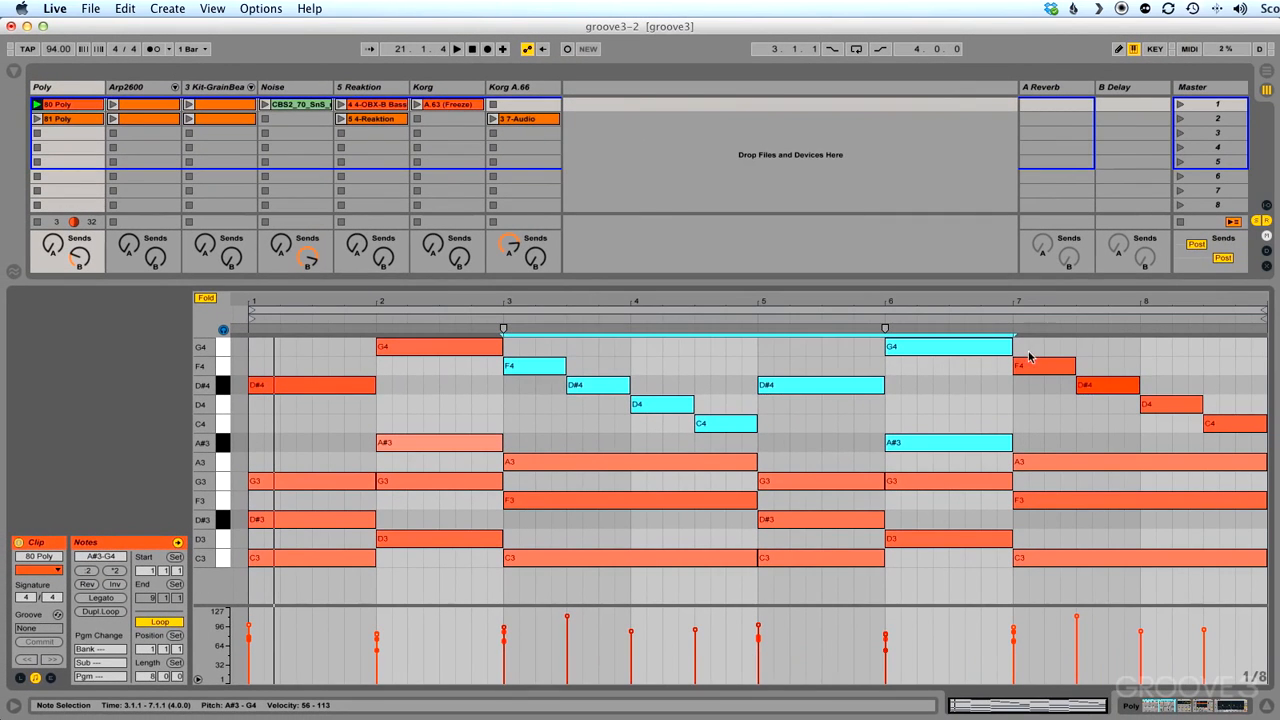
- Reverse the four melody notes F4 to C4 in bars 7–8, and launch the 80 Poly clip to audition them
left_click_drag(1030, 355, 1236, 442)
left_click(89, 586)
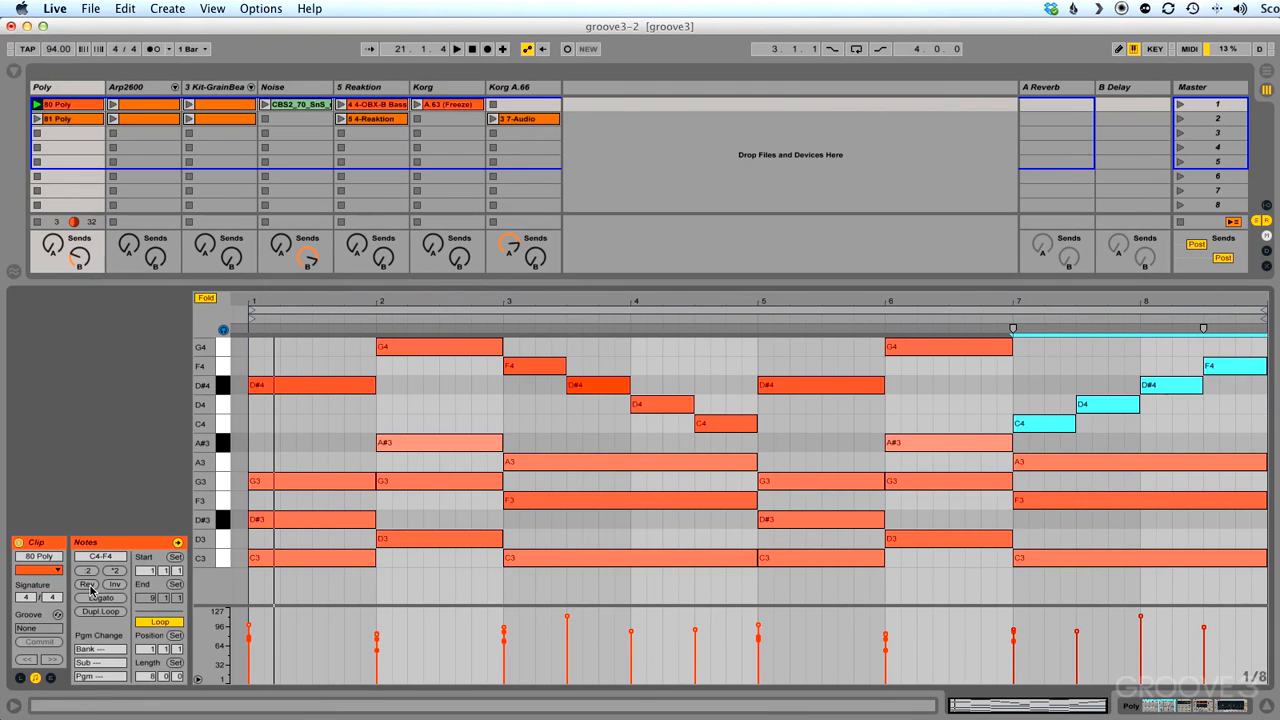
left_click(36, 106)
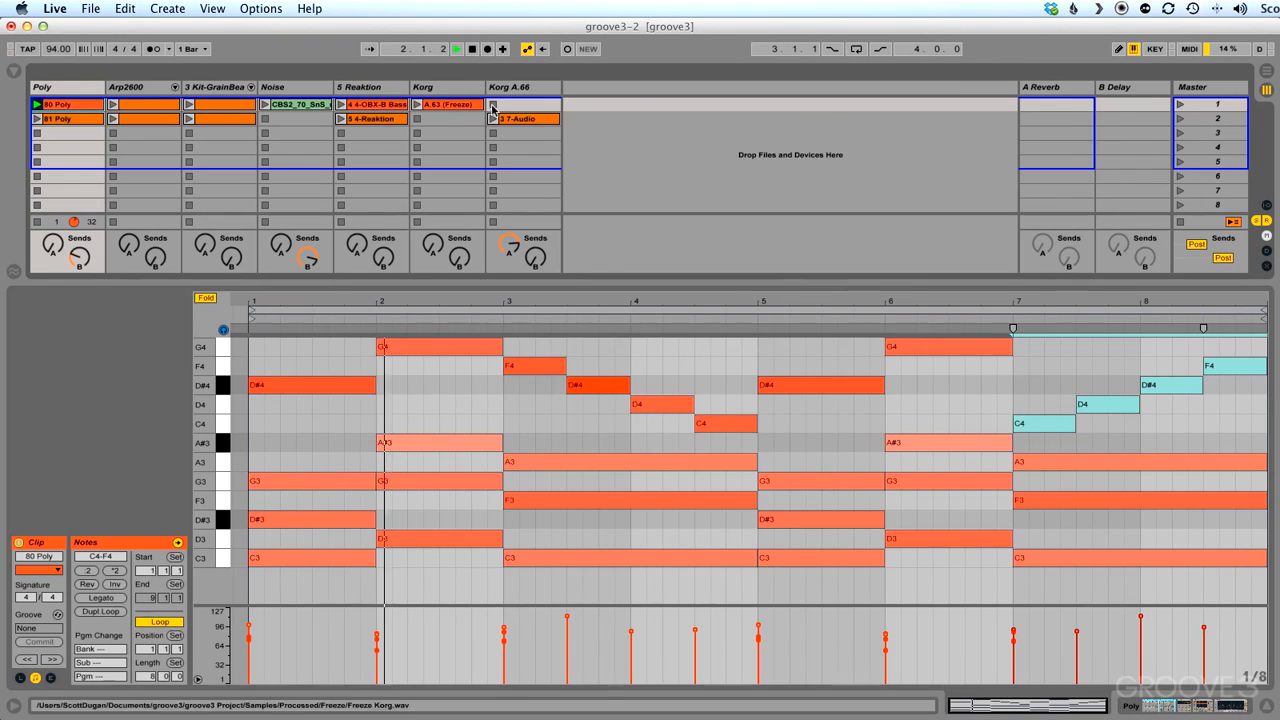
left_click(962, 319)
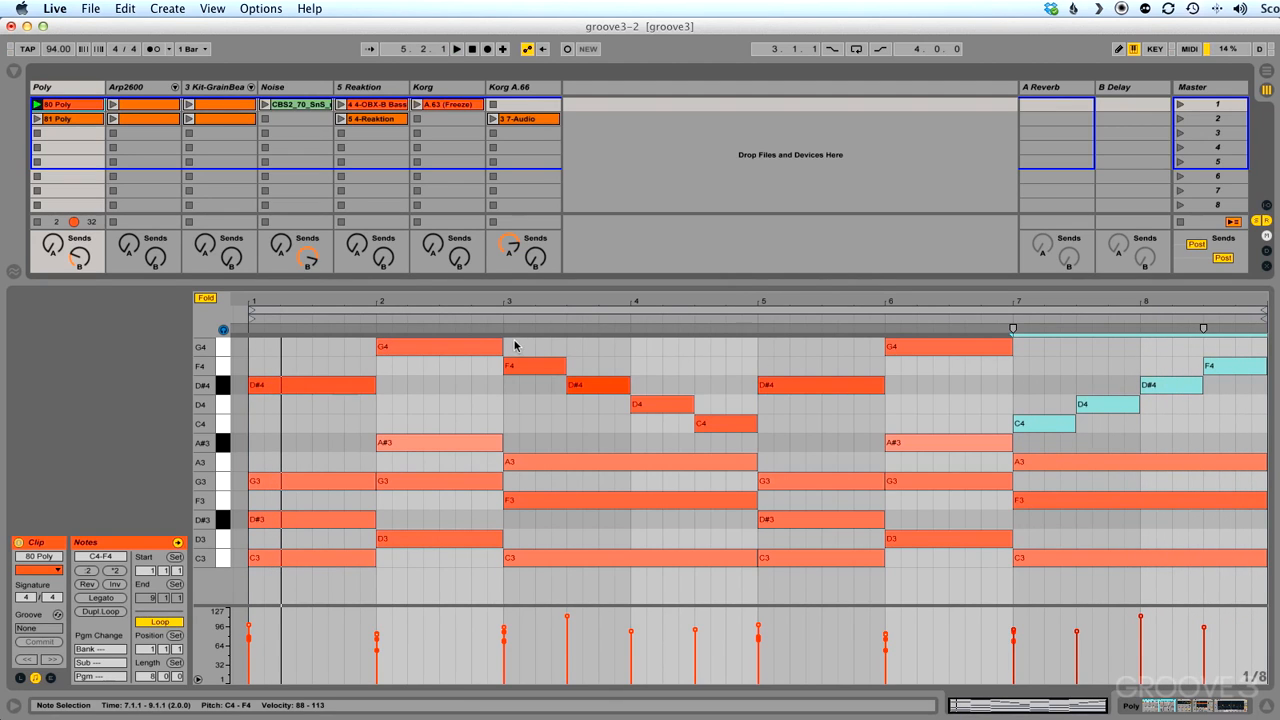
- Select the F4 to C4 melody notes in bars 3–4, halve their timing, and double it back to the original length
left_click_drag(515, 345, 717, 425)
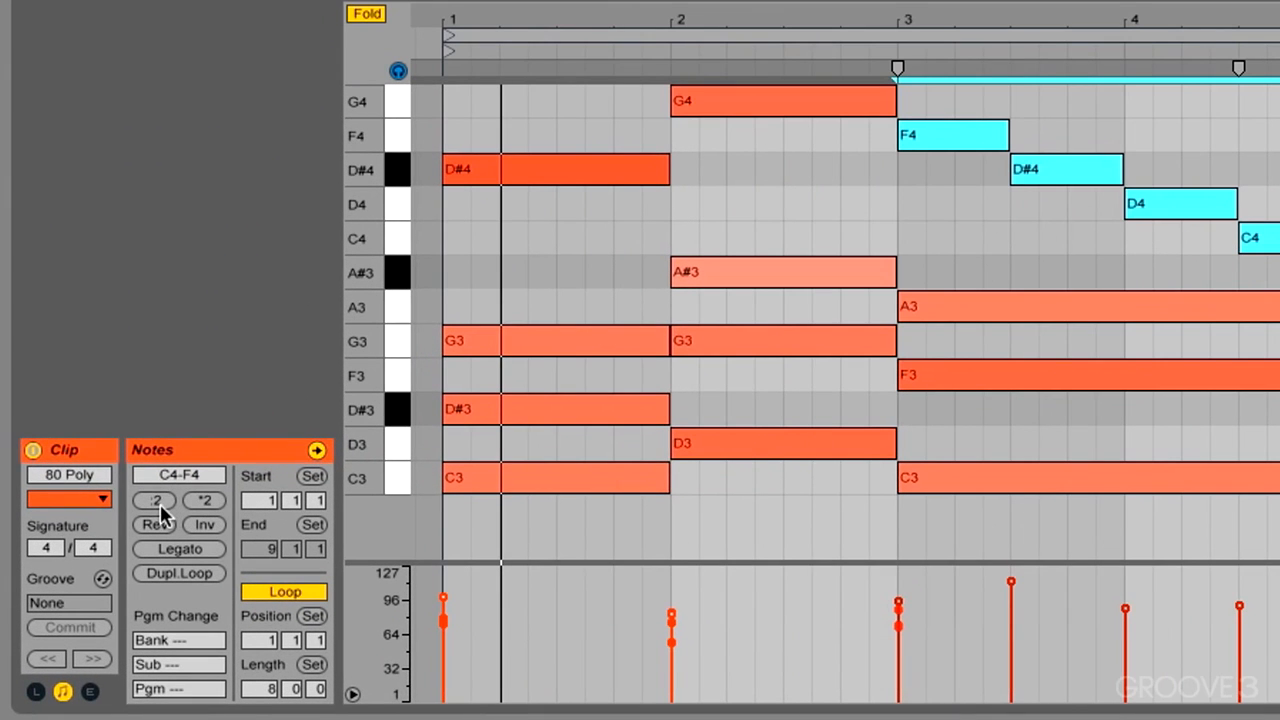
left_click(156, 500)
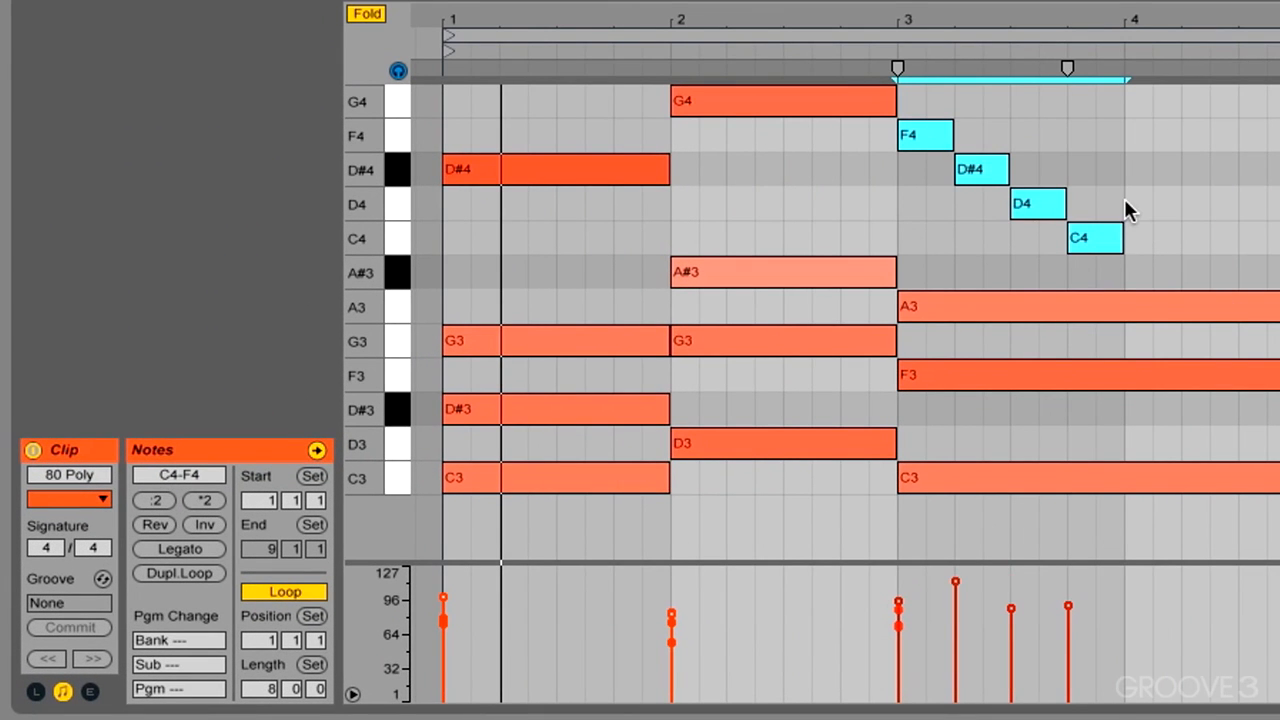
left_click(205, 501)
left_click(205, 501)
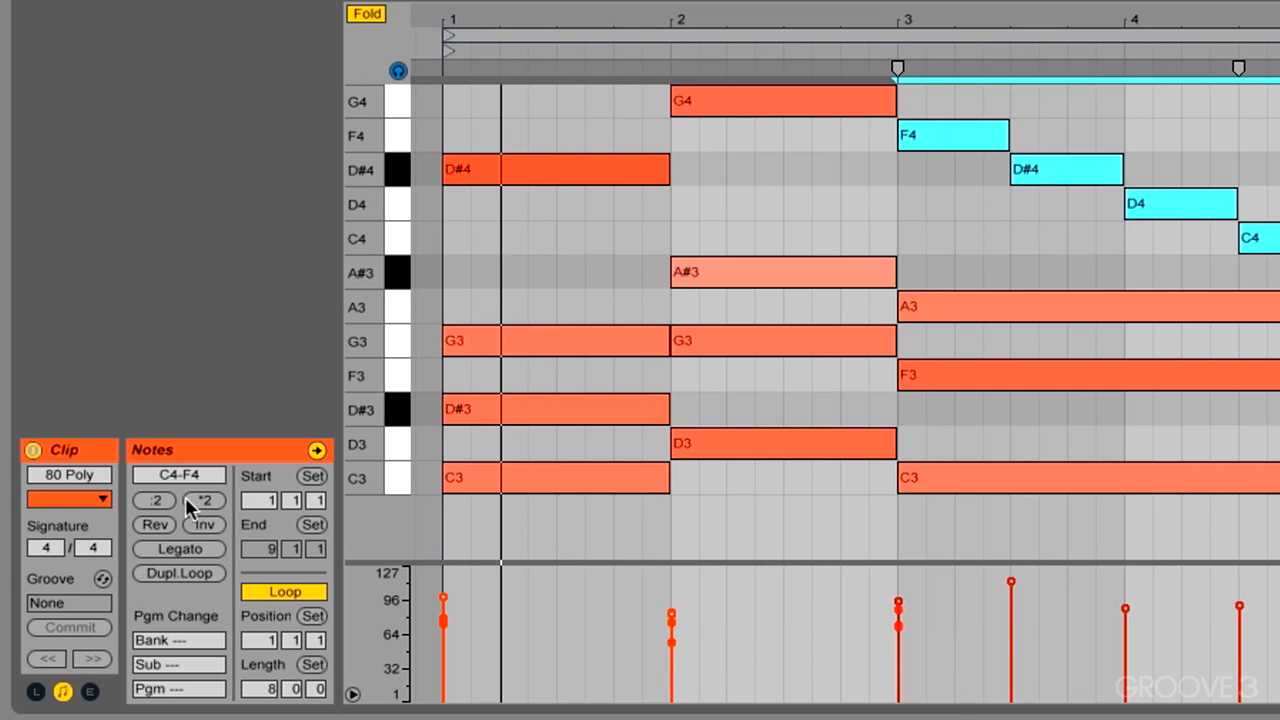
- Unfold the note editor, try transposing the selected bars 3–4 melody up 9 semitones, and restore its original pitch
left_click(174, 474)
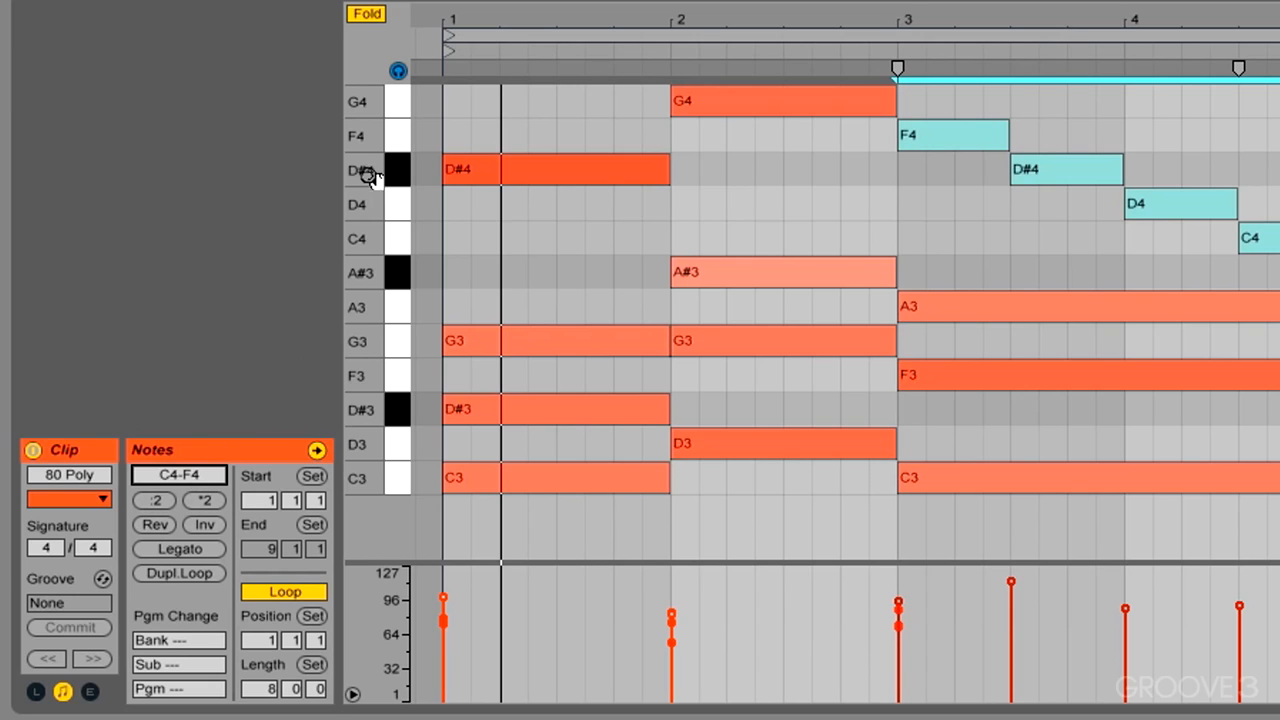
left_click(366, 15)
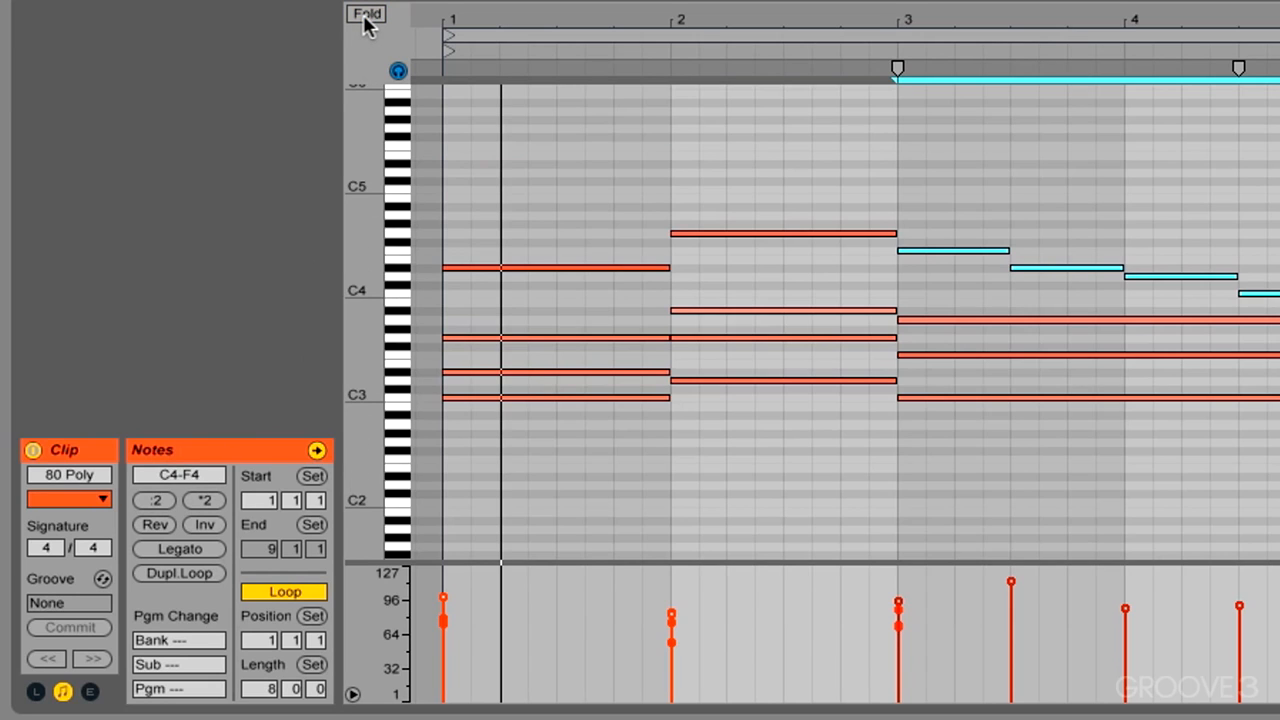
left_click(187, 479)
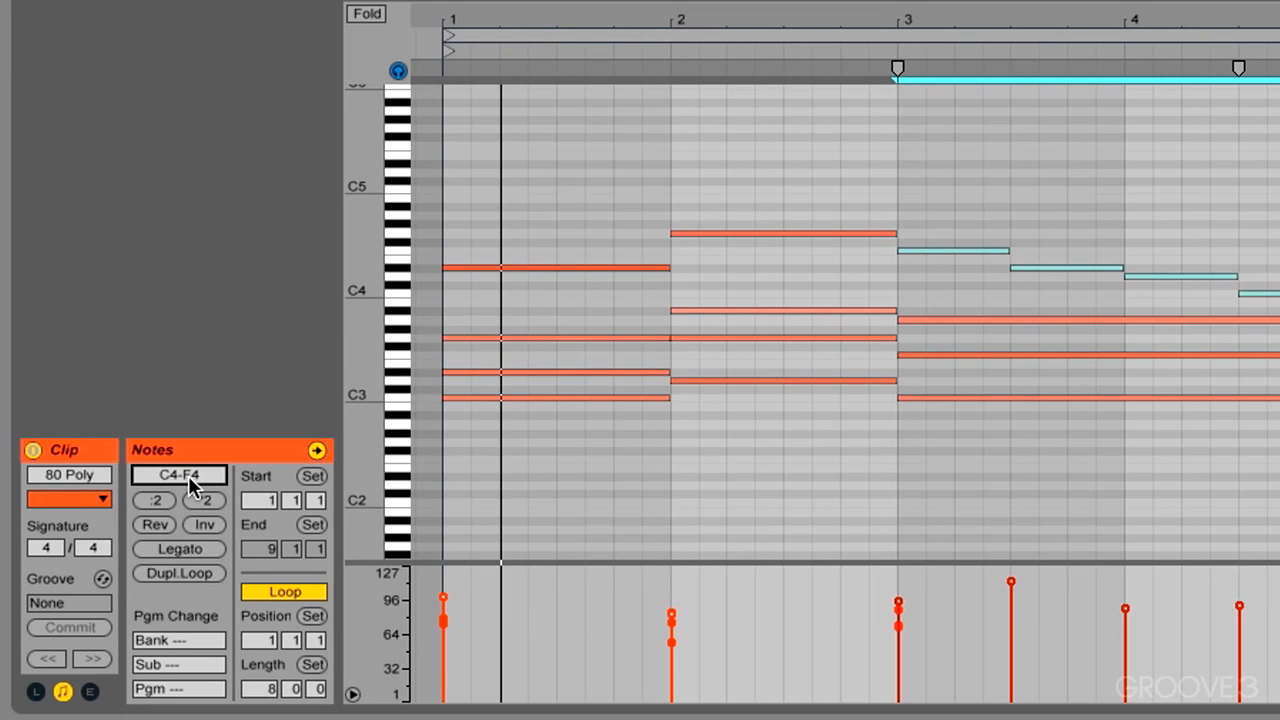
left_click_drag(188, 475, 188, 475)
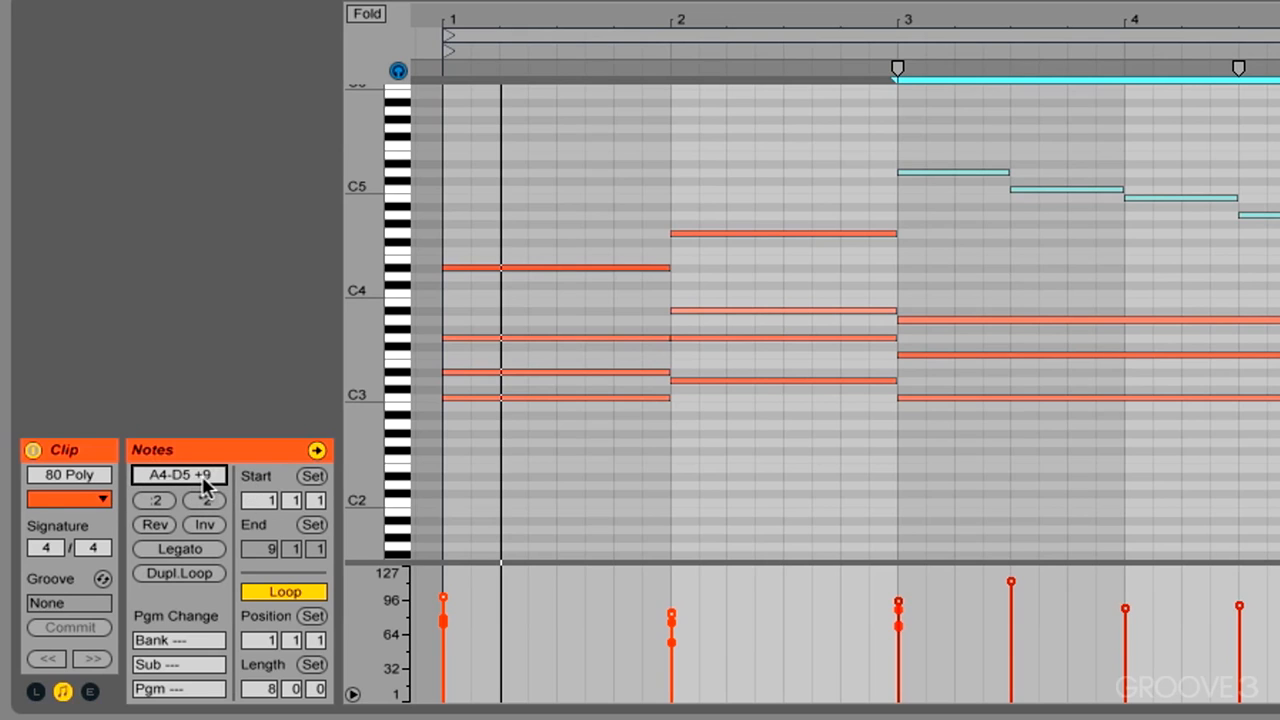
left_click_drag(207, 487, 207, 487)
left_click(590, 243)
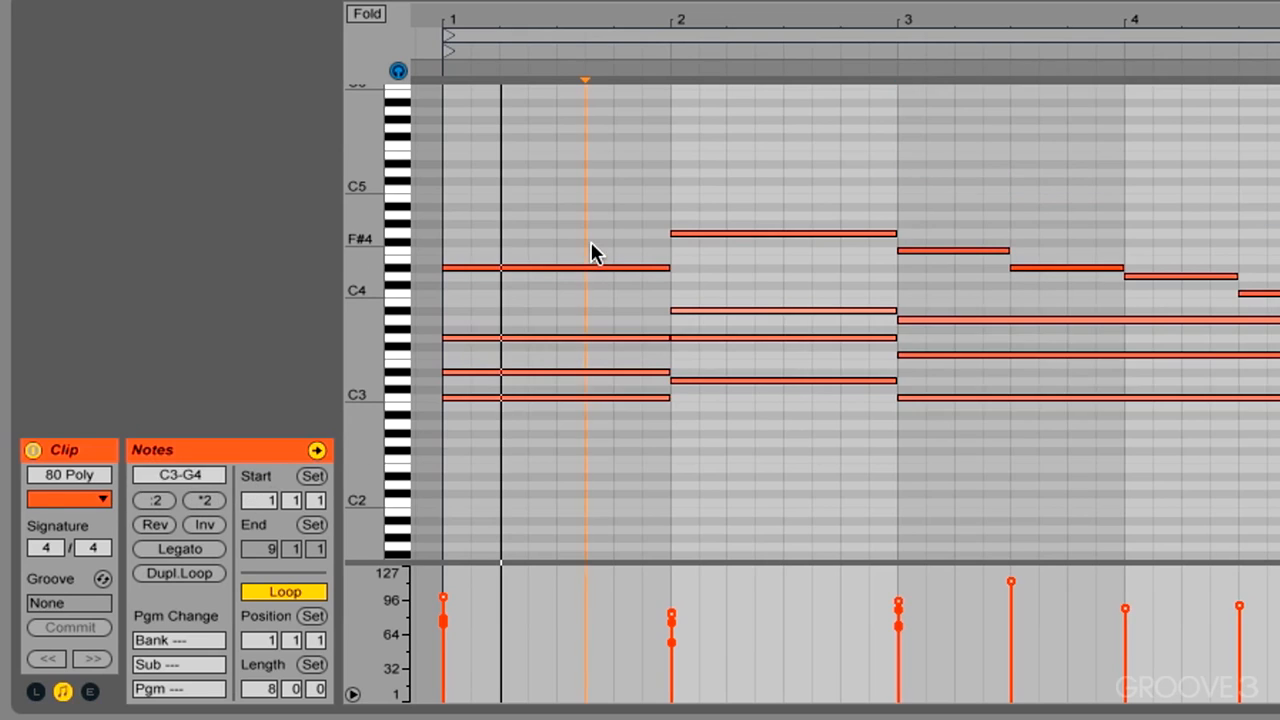
- Select all notes in the clip and transpose them up by one semitone
key("ctrl+a")
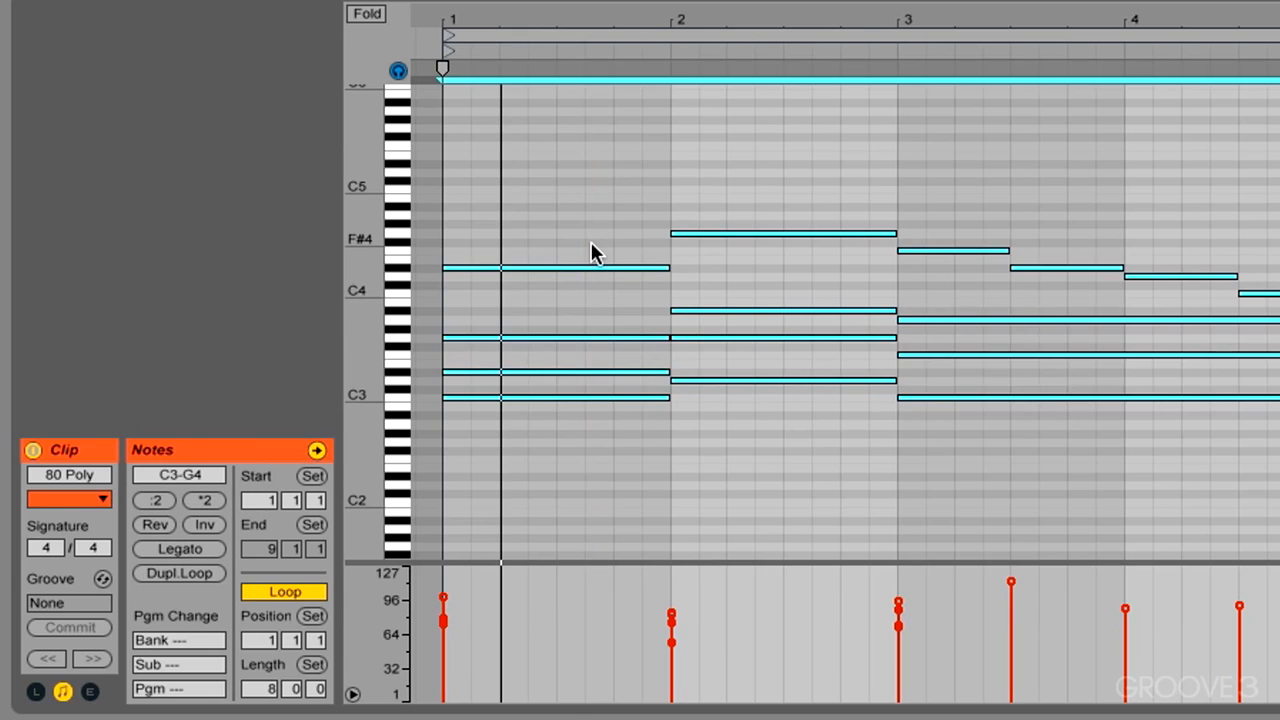
left_click(188, 473)
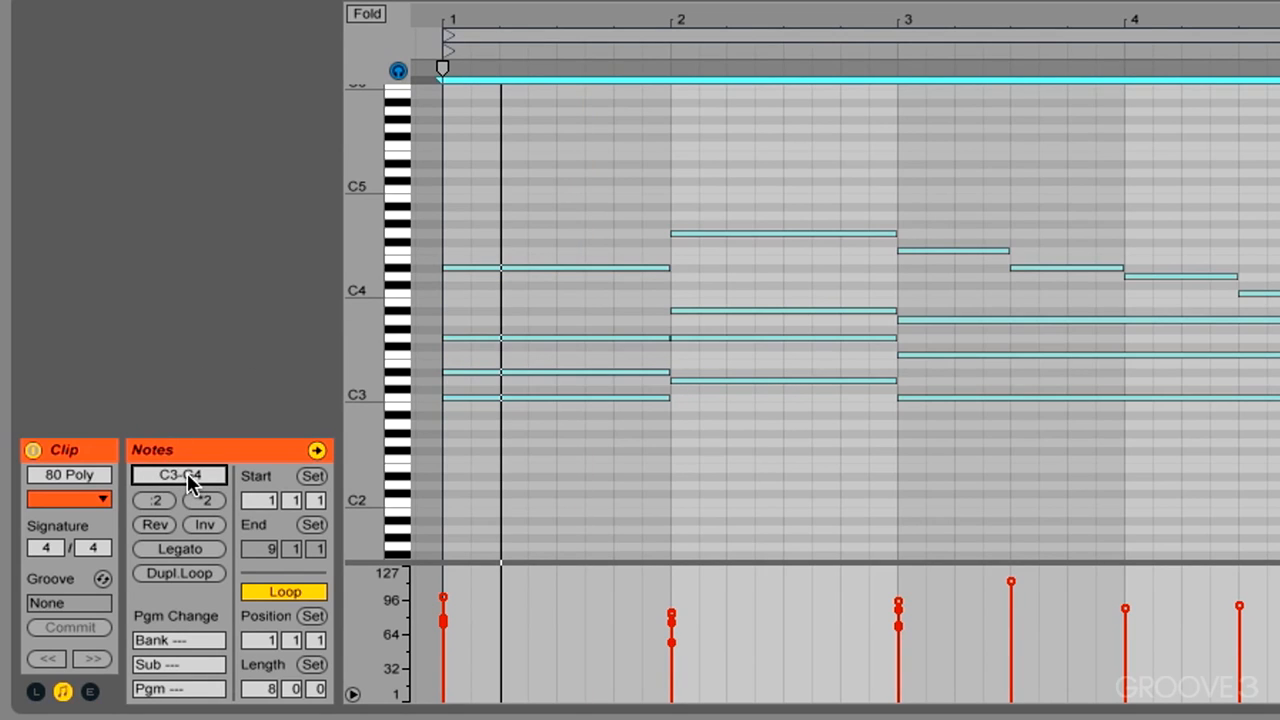
key("Down")
key("Up")
key("Up")
key("Up")
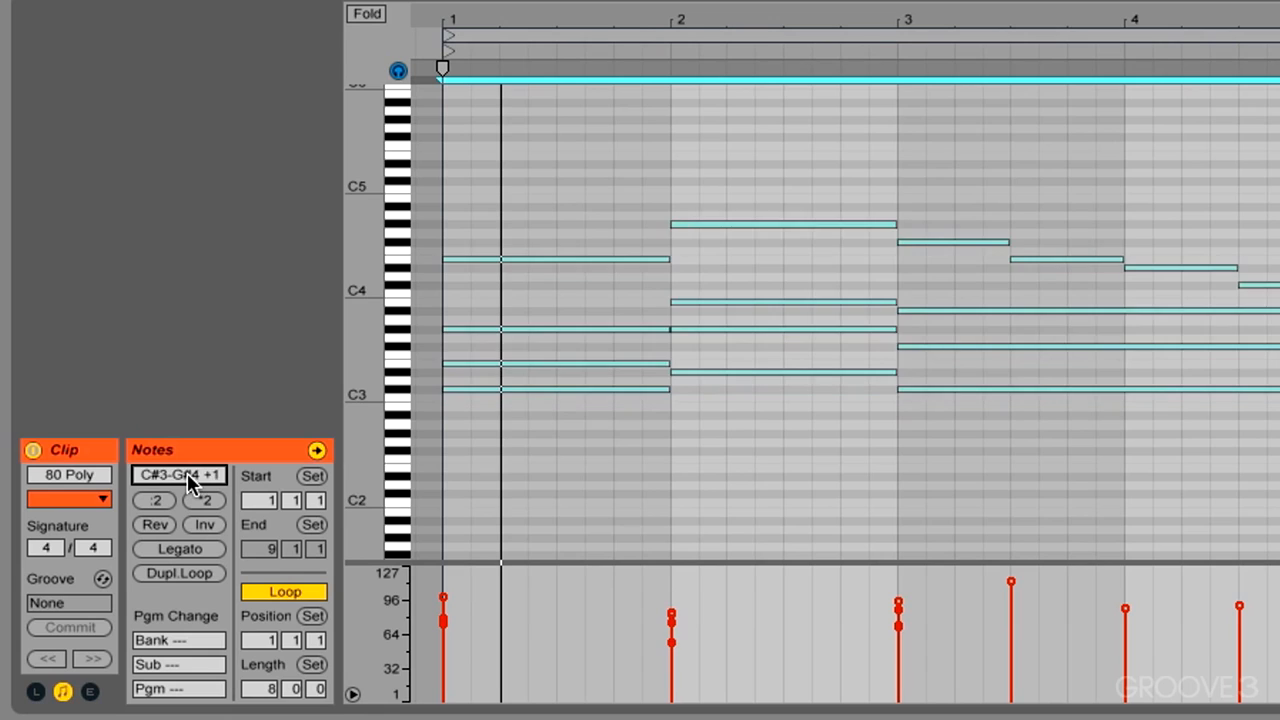
- Transpose all notes one more semitone up to +2, return them to their original pitch, and fold the note editor
key("Up")
key("Down")
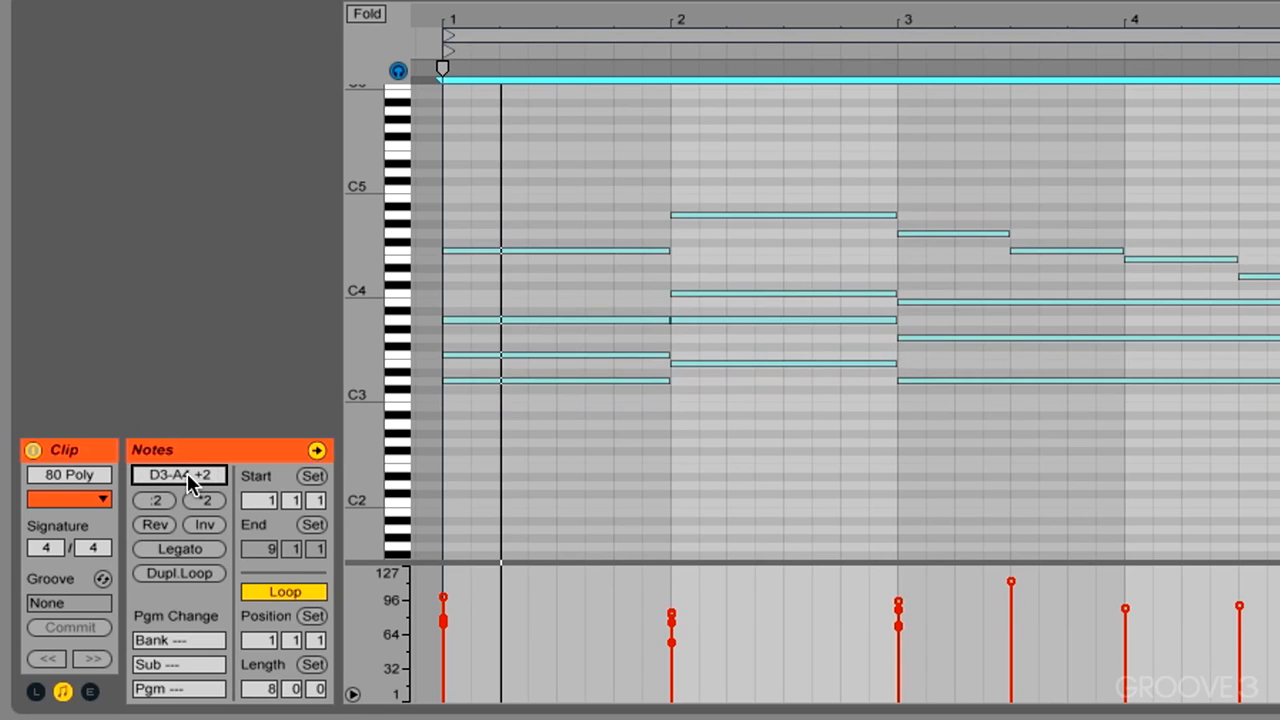
key("Down")
key("Down")
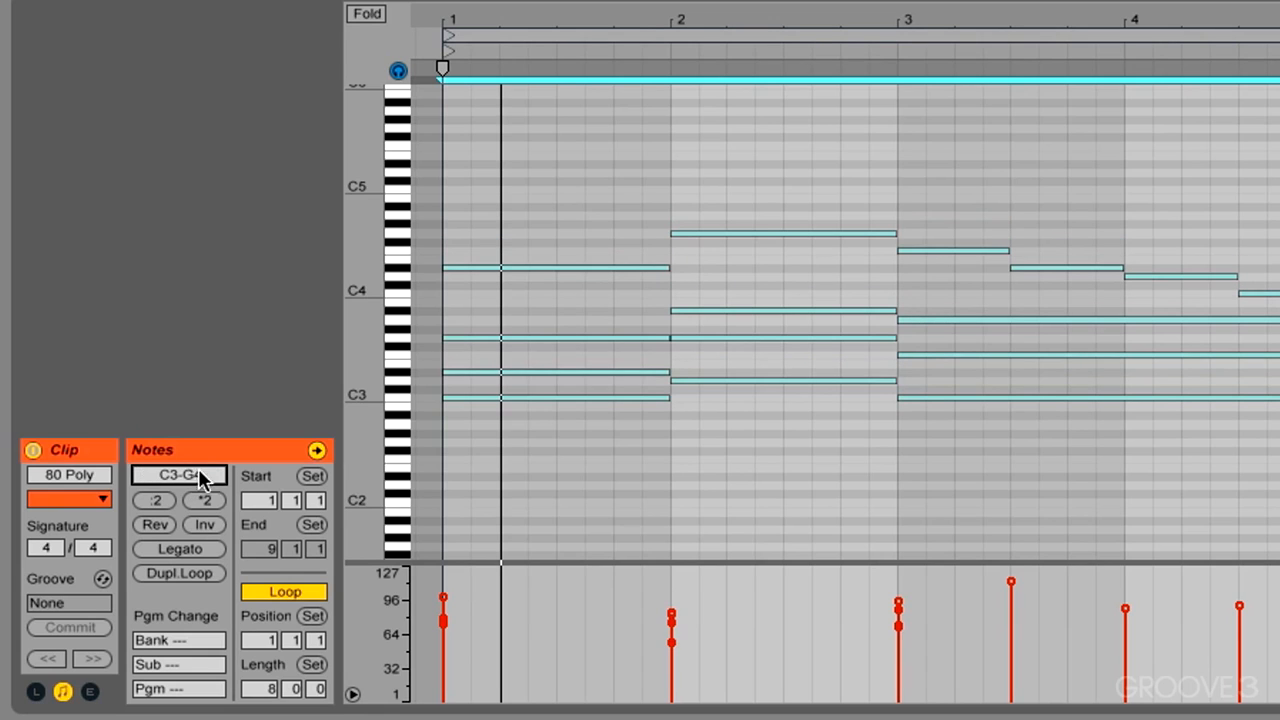
left_click(367, 15)
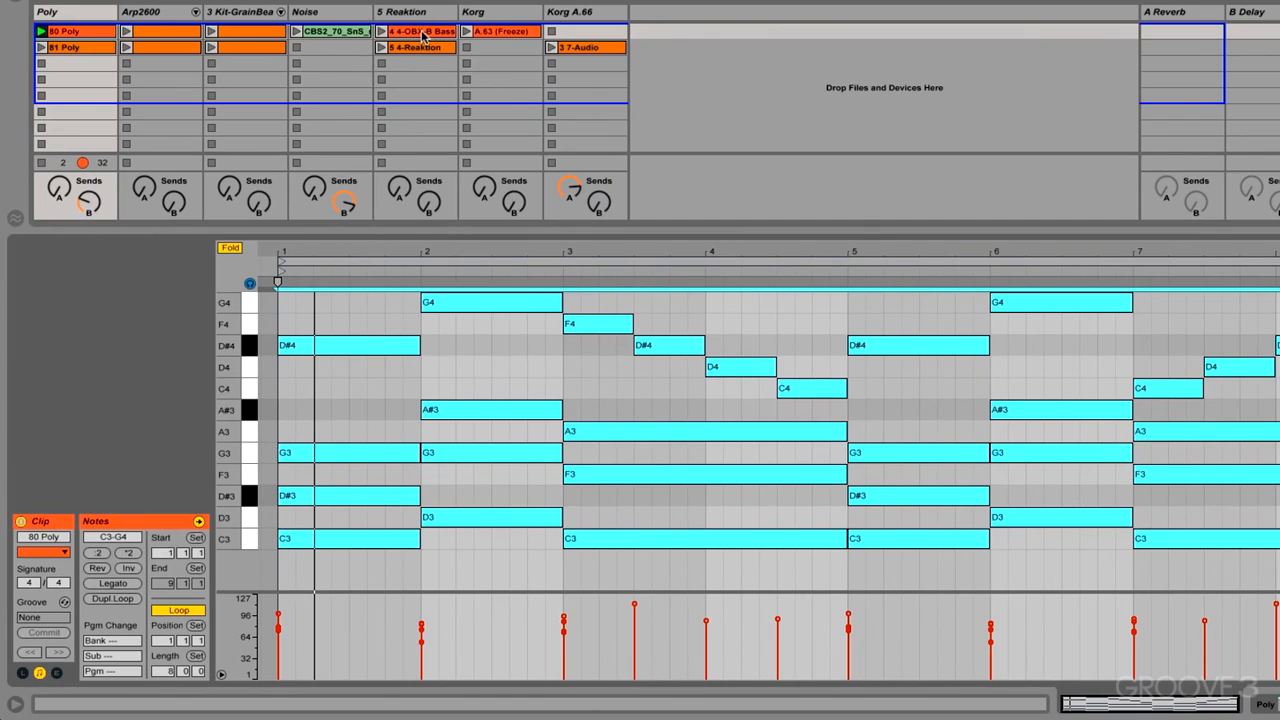
- Open the 4 4-OBX-B Bass clip on the 5 Reaktion track and launch it
left_click(420, 32)
left_click(381, 31)
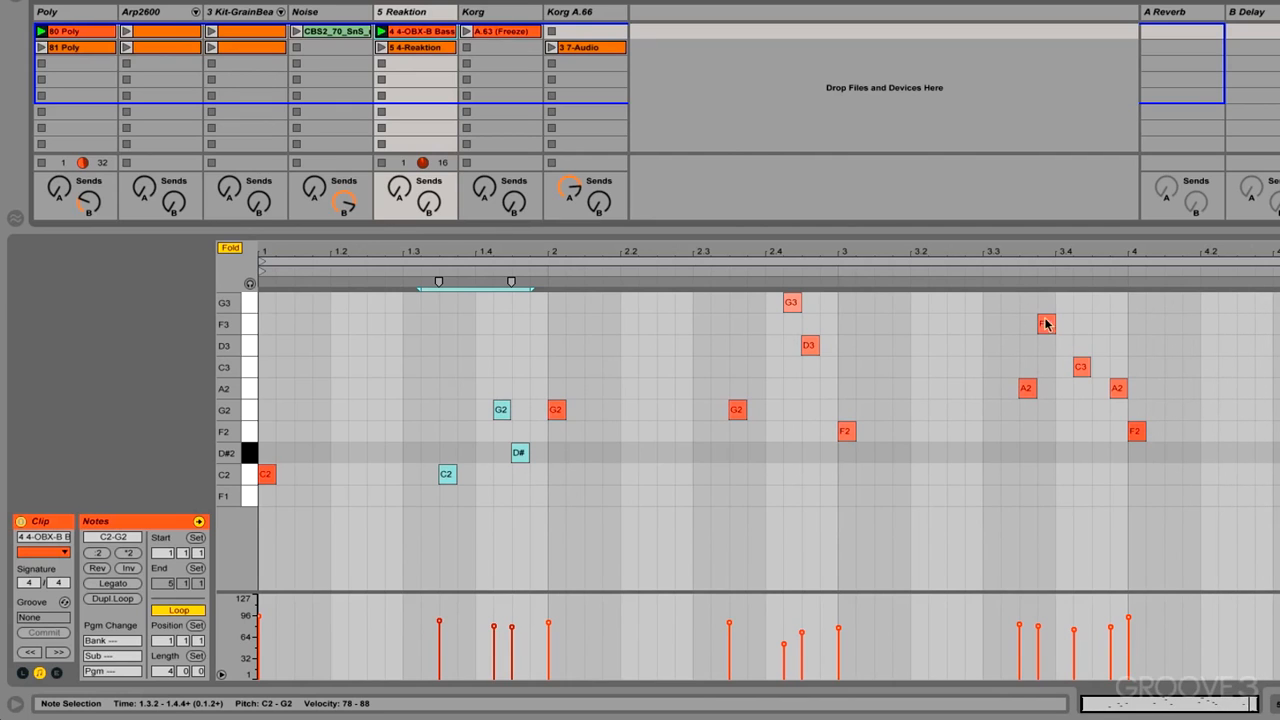
- Add the A2, F3, C3 group in bar 3 and the D3 note in bar 2 to the selection, try Legato, and undo it
left_click_drag(1014, 311, 1105, 433)
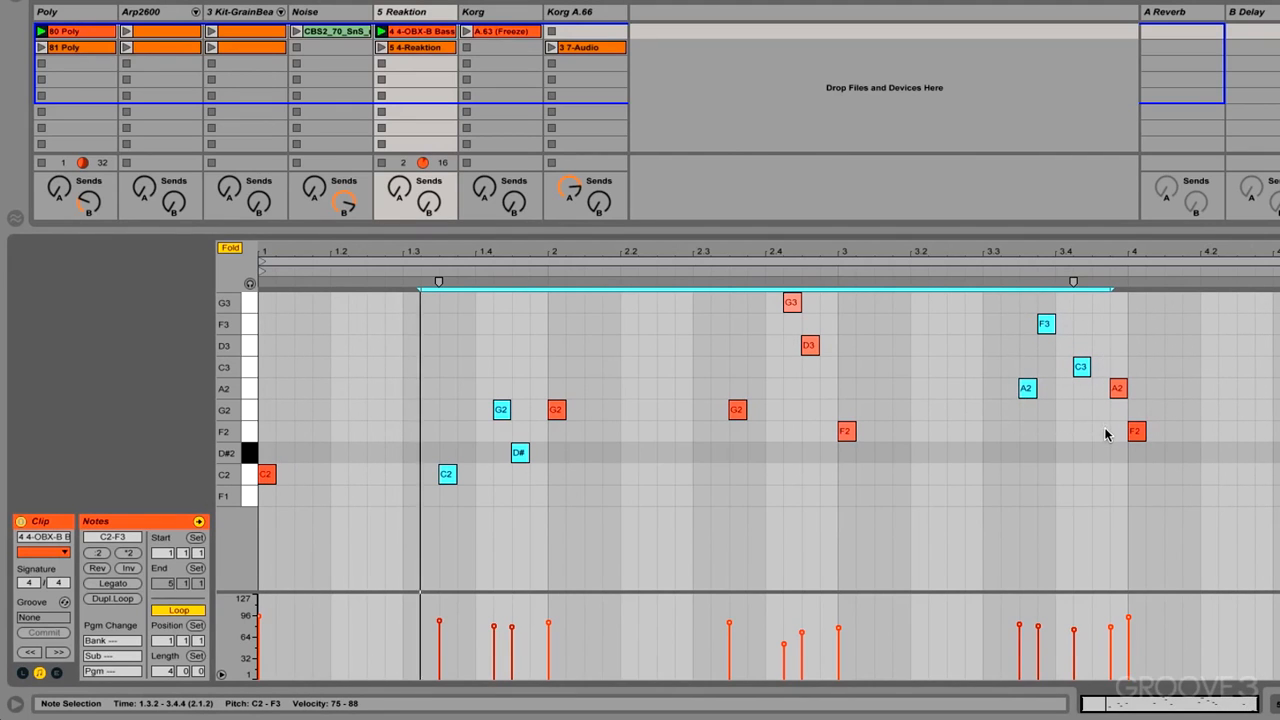
left_click(809, 345, "shift")
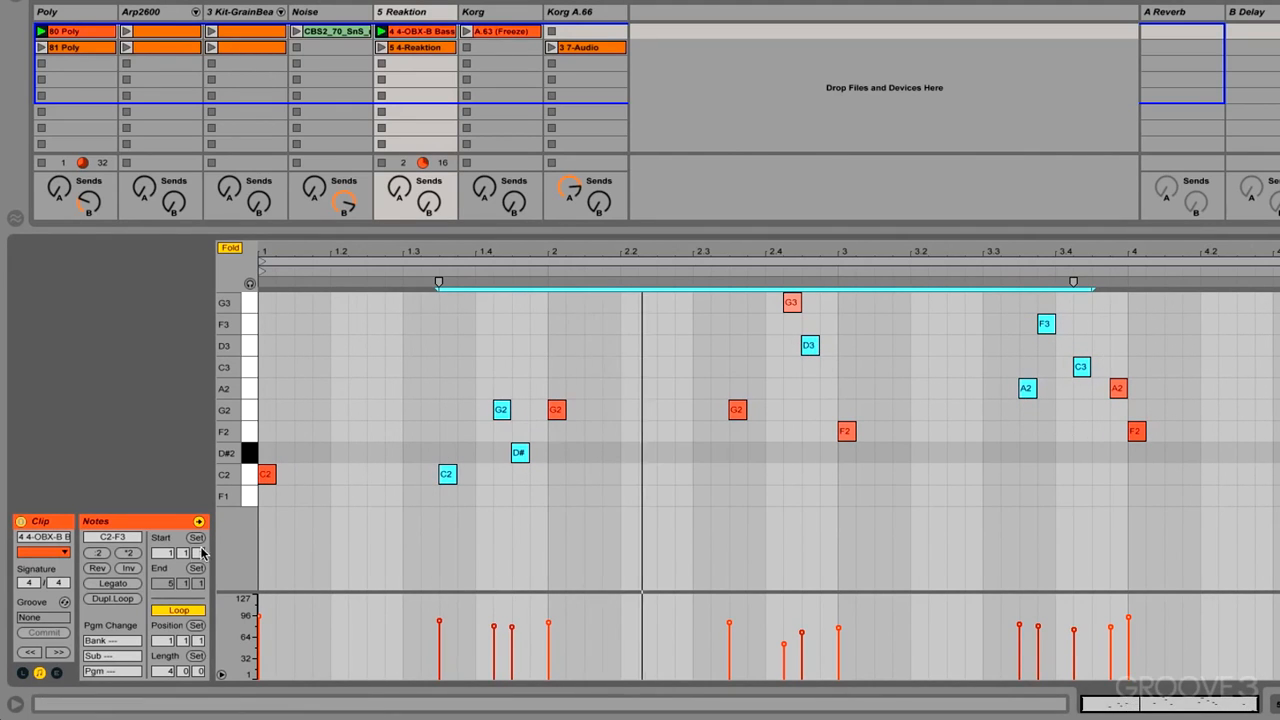
left_click(115, 583)
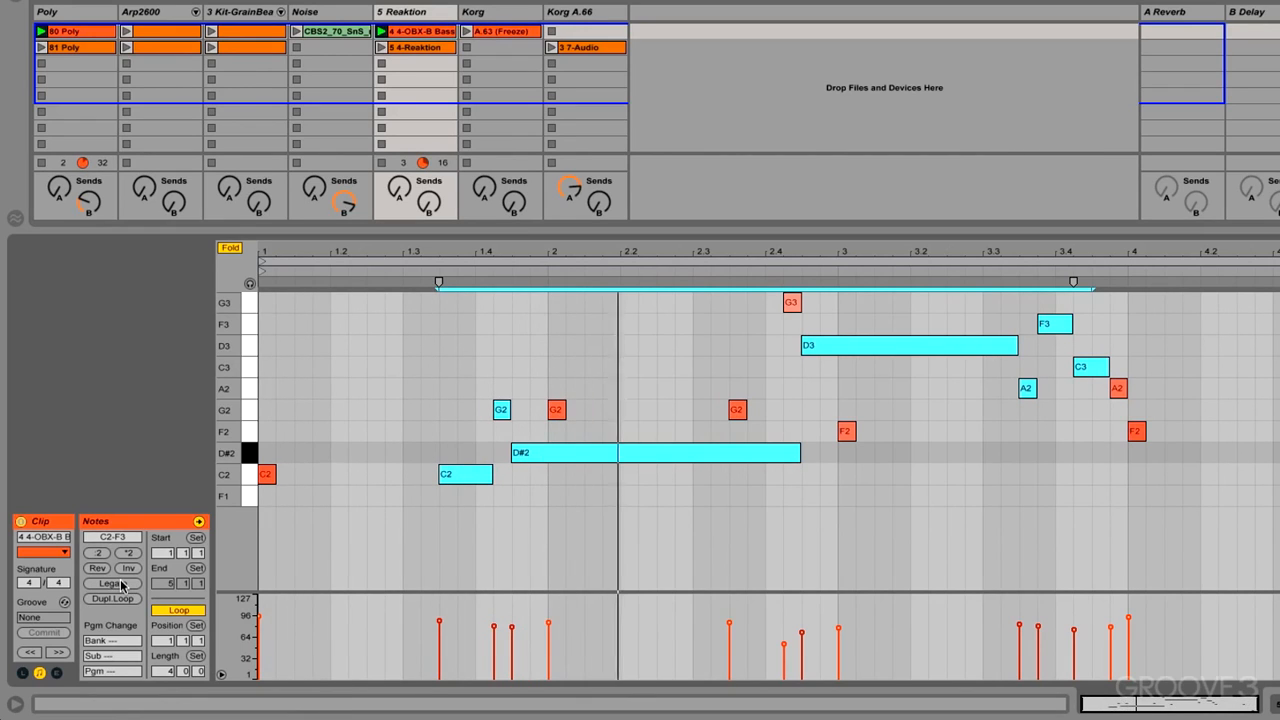
key("ctrl+z")
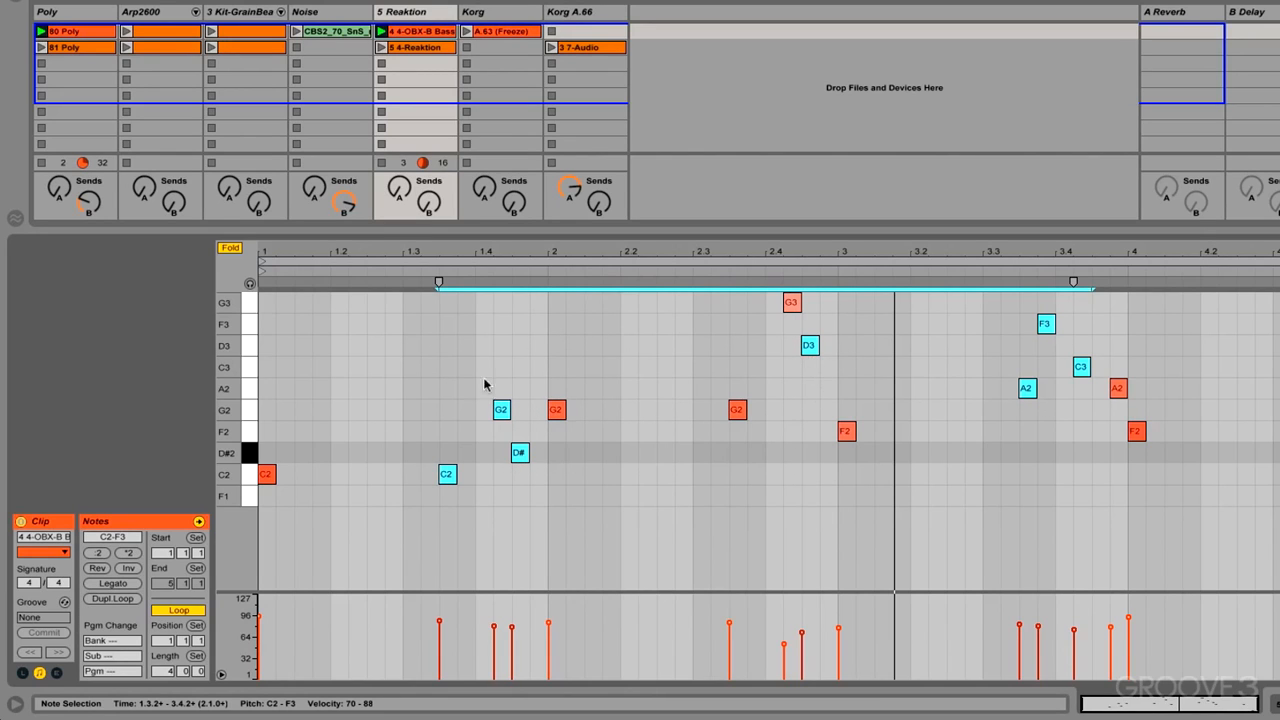
- Select only the C2, G2 and D#2 notes in the second half of bar 1 and apply Legato to them
left_click_drag(434, 360, 520, 510)
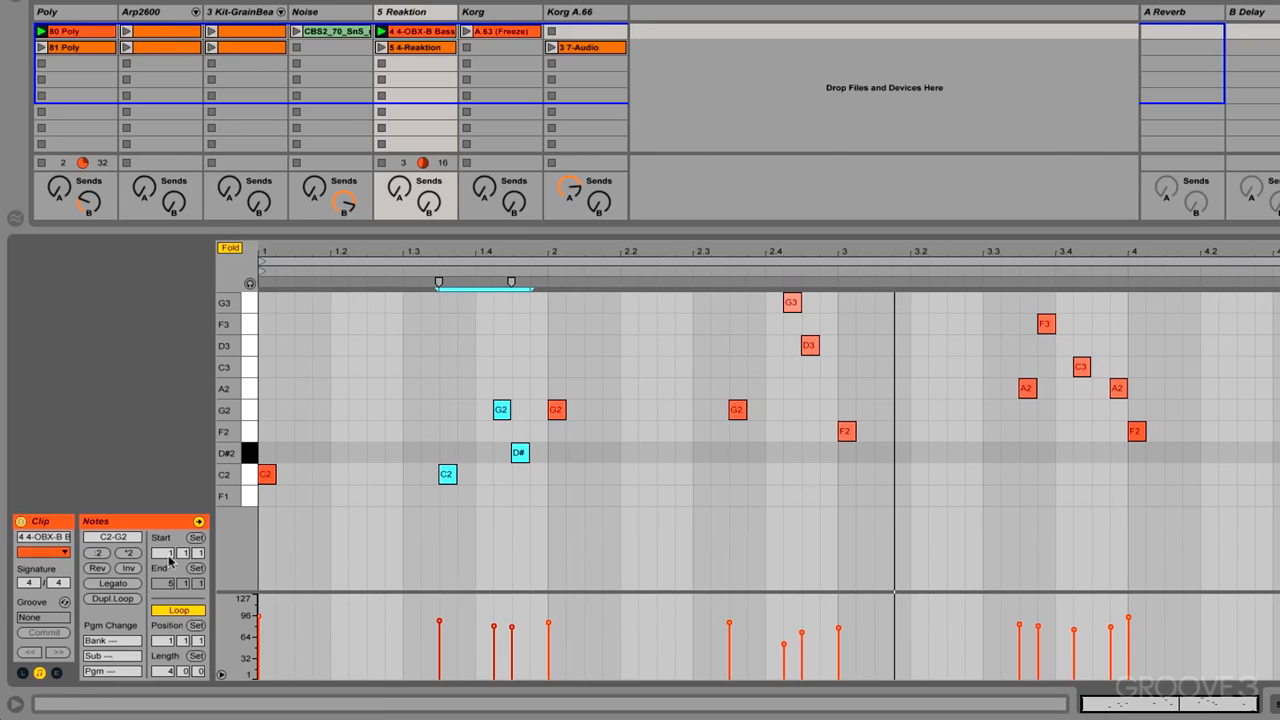
left_click(113, 583)
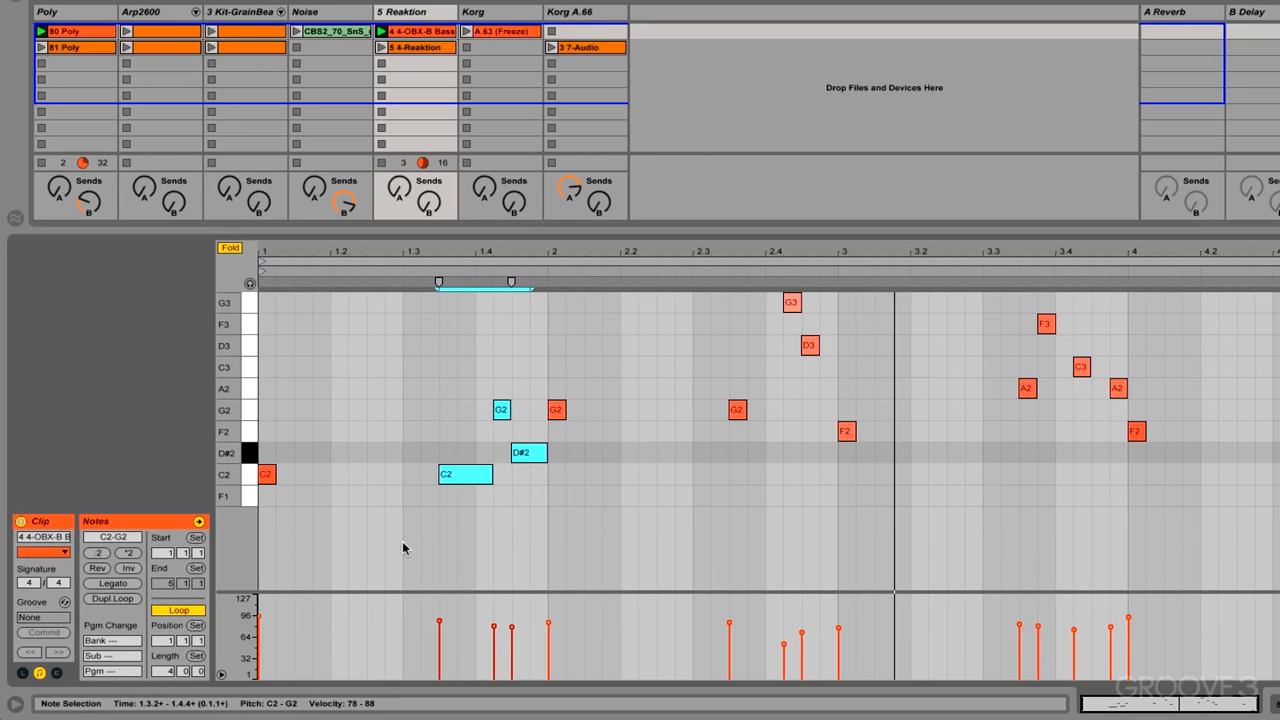